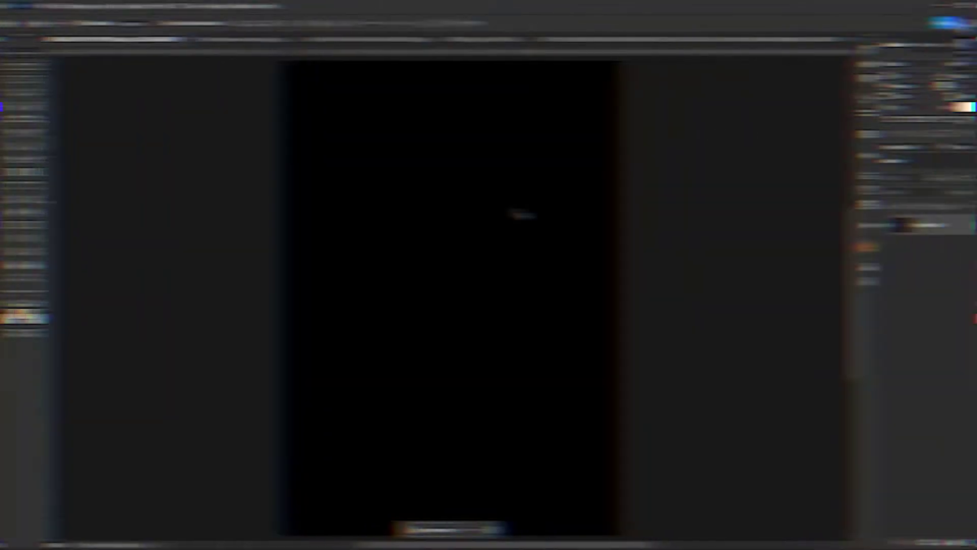
# Check the document's pixel dimensions and resolution in the image size settings
pyautogui.click(57, 5)
pyautogui.click(87, 83)
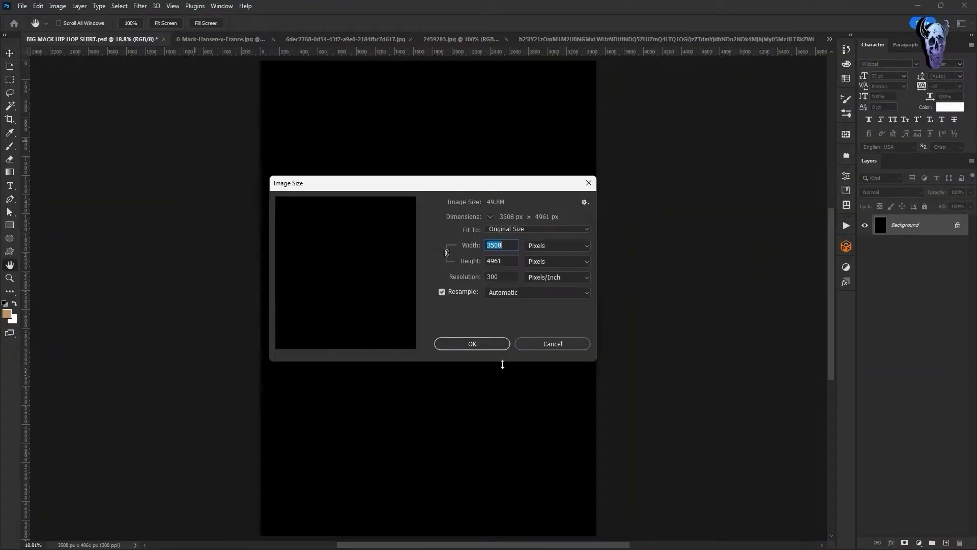
pyautogui.click(472, 343)
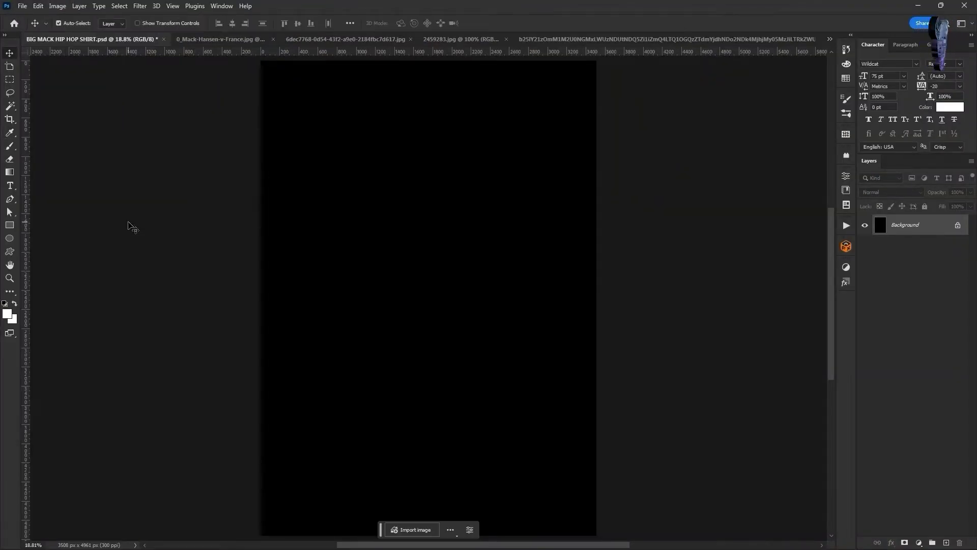
# Add the text BIG MACK on the upper part of the canvas and set its font to Camphound
pyautogui.press('t')
pyautogui.click(428, 219)
pyautogui.write('BIG MACK')
pyautogui.hotkey('ctrl', 'a')
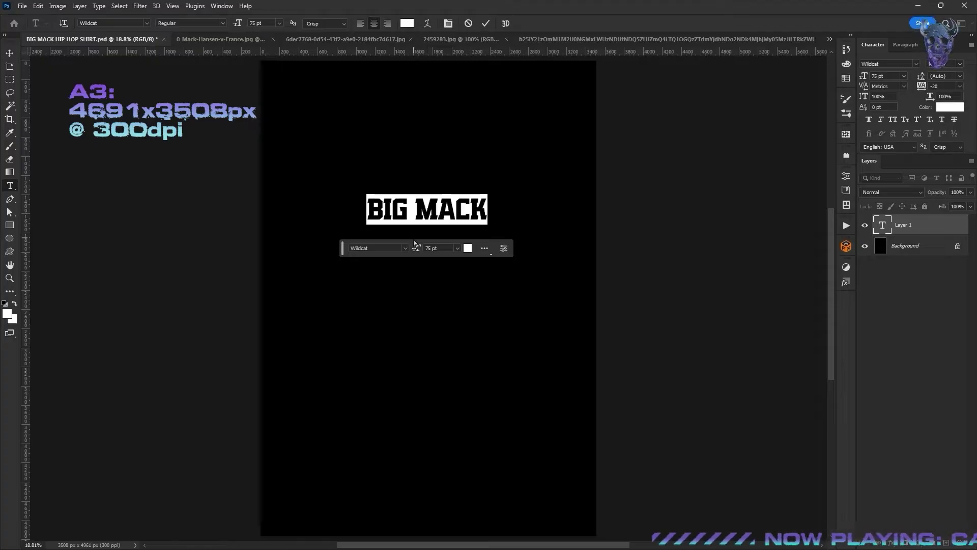
pyautogui.click(407, 248)
pyautogui.write('CAMP')
pyautogui.press('Down')
# Enlarge the BIG MACK text to 245 pt
pyautogui.click(444, 248)
pyautogui.hotkey('shift', 'Up')
pyautogui.hotkey('shift', 'Up')
pyautogui.hotkey('shift', 'Up')
pyautogui.hotkey('shift', 'Up')
pyautogui.hotkey('shift', 'Up')
pyautogui.hotkey('shift', 'Up')
pyautogui.hotkey('shift', 'Up')
pyautogui.hotkey('shift', 'Up')
pyautogui.hotkey('shift', 'Up')
pyautogui.hotkey('shift', 'Up')
pyautogui.hotkey('shift', 'Up')
pyautogui.hotkey('shift', 'Up')
pyautogui.hotkey('shift', 'Up')
pyautogui.hotkey('shift', 'Up')
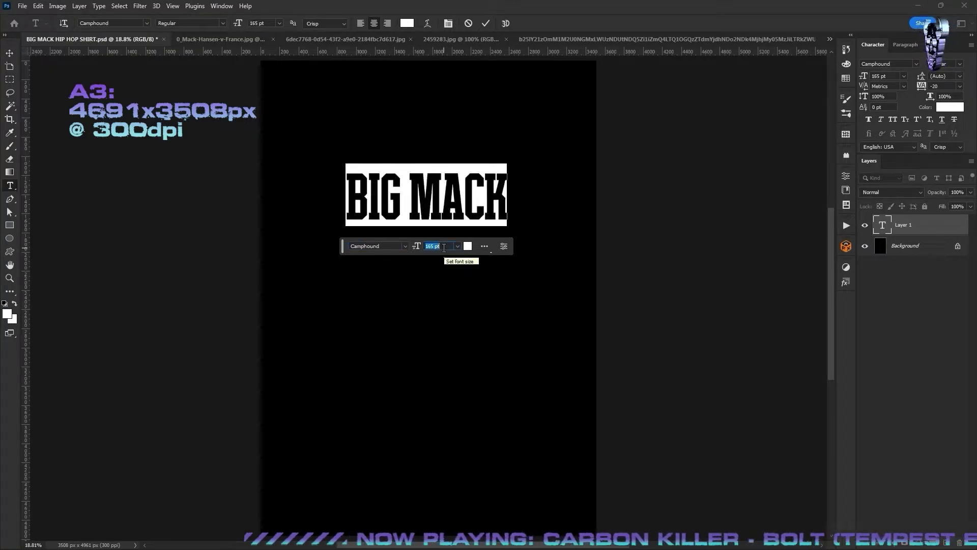
pyautogui.hotkey('shift', 'Up')
pyautogui.hotkey('shift', 'Up')
pyautogui.hotkey('shift', 'Up')
# Tighten the kerning between the M and the A in MACK
pyautogui.click(449, 188)
pyautogui.click(893, 86)
pyautogui.hotkey('shift', 'Up')
pyautogui.hotkey('shift', 'Up')
pyautogui.hotkey('shift', 'Up')
pyautogui.hotkey('shift', 'Up')
pyautogui.hotkey('shift', 'Up')
pyautogui.hotkey('shift', 'Up')
pyautogui.hotkey('shift', 'Up')
pyautogui.hotkey('shift', 'Up')
pyautogui.hotkey('shift', 'Up')
pyautogui.hotkey('shift', 'Up')
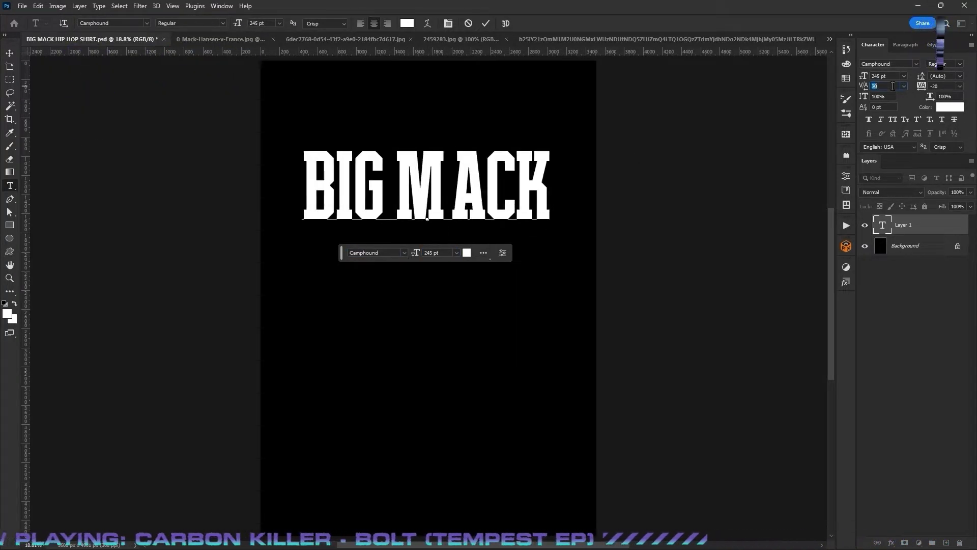
pyautogui.hotkey('shift', 'Down')
pyautogui.hotkey('shift', 'Down')
pyautogui.hotkey('shift', 'Down')
pyautogui.hotkey('shift', 'Down')
pyautogui.hotkey('shift', 'Down')
pyautogui.hotkey('shift', 'Down')
pyautogui.hotkey('shift', 'Down')
pyautogui.hotkey('shift', 'Down')
pyautogui.hotkey('shift', 'Down')
pyautogui.hotkey('shift', 'Down')
pyautogui.click(10, 80)
pyautogui.press('v')
# Duplicate the BIG MACK text layer, hiding the original, and rasterize the copy
pyautogui.rightClick(918, 230)
pyautogui.click(871, 137)
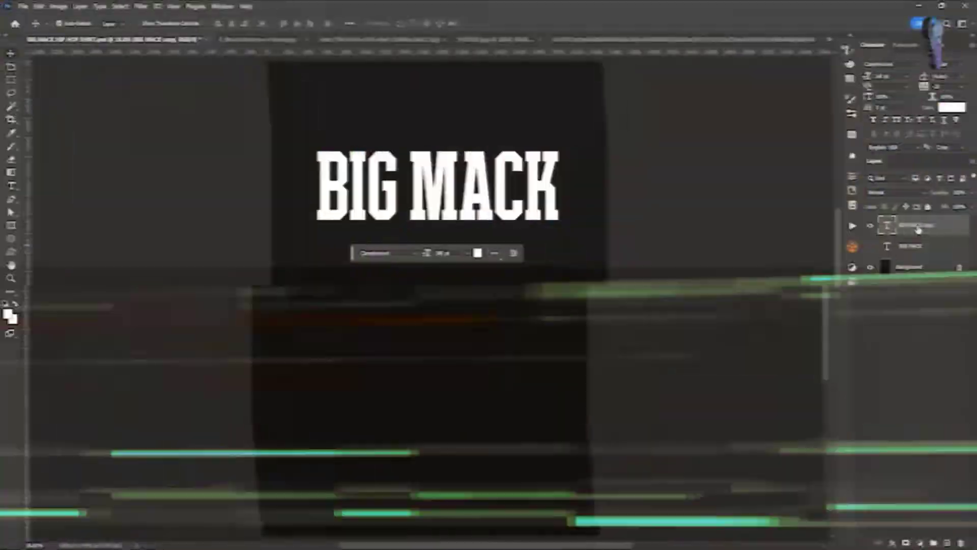
pyautogui.rightClick(915, 226)
pyautogui.click(855, 277)
# Centre the rasterized BIG MACK text horizontally on the canvas and duplicate its layer
pyautogui.hotkey('ctrl', 't')
pyautogui.moveTo(468, 199); pyautogui.dragTo(472, 198)
pyautogui.press('Return')
pyautogui.rightClick(908, 225)
pyautogui.click(875, 191)
pyautogui.press('Return')
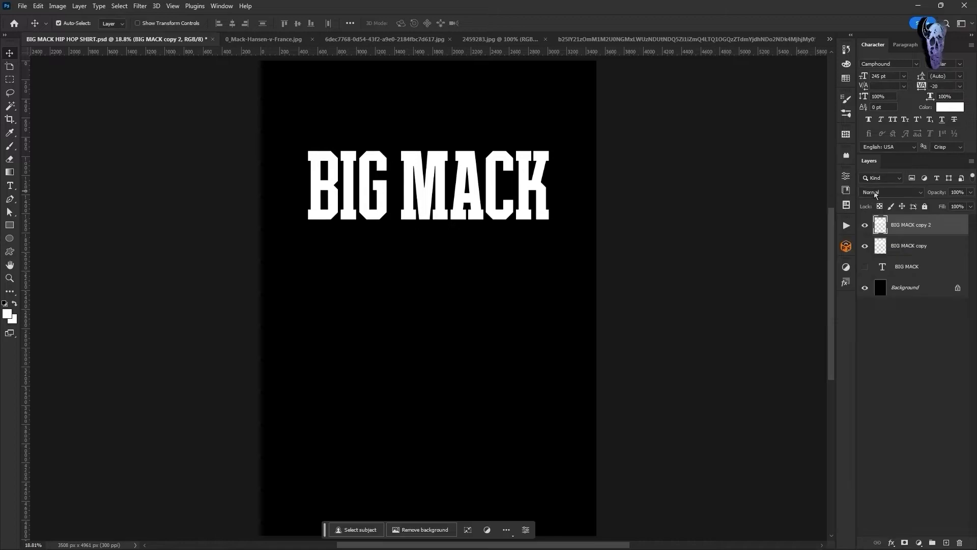
# Set the opacity of both rasterized BIG MACK layers to 60%
pyautogui.click(916, 246)
pyautogui.click(958, 192)
pyautogui.write('60')
pyautogui.press('Return')
pyautogui.click(921, 225)
pyautogui.click(959, 191)
pyautogui.write('60')
pyautogui.press('Return')
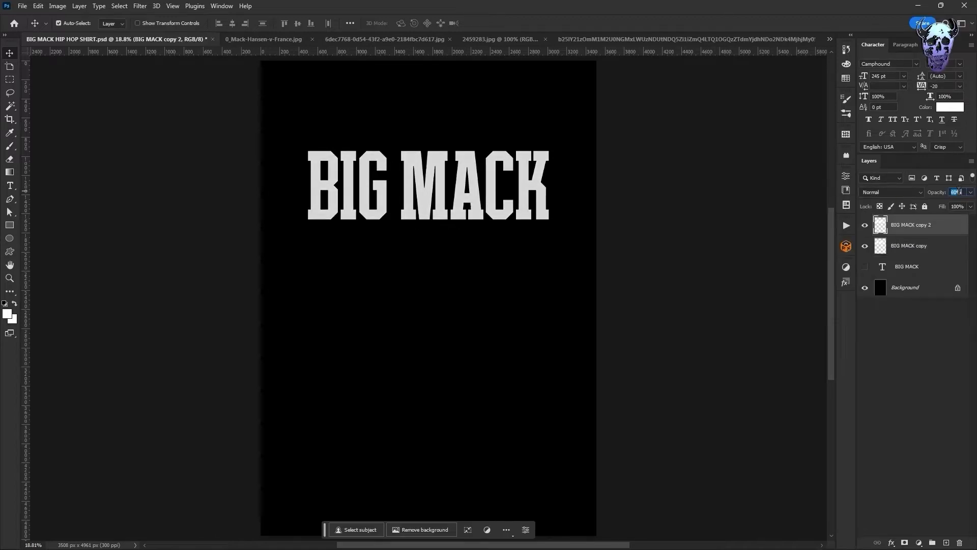
# Warp the top BIG MACK copy with the Arc Lower style, using a slight negative bend so its lower edge curves upward
pyautogui.click(38, 5)
pyautogui.moveTo(77, 243)
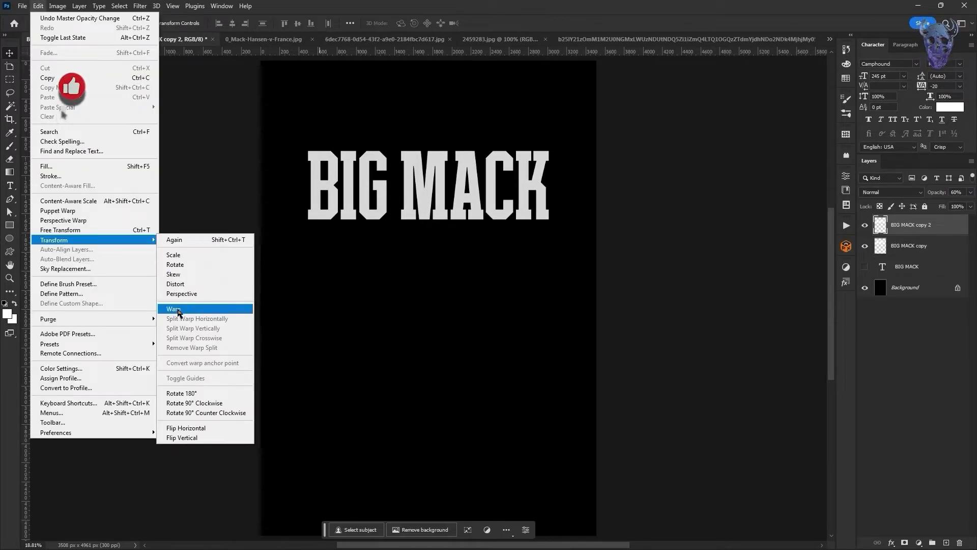
pyautogui.click(199, 308)
pyautogui.click(245, 23)
pyautogui.click(239, 63)
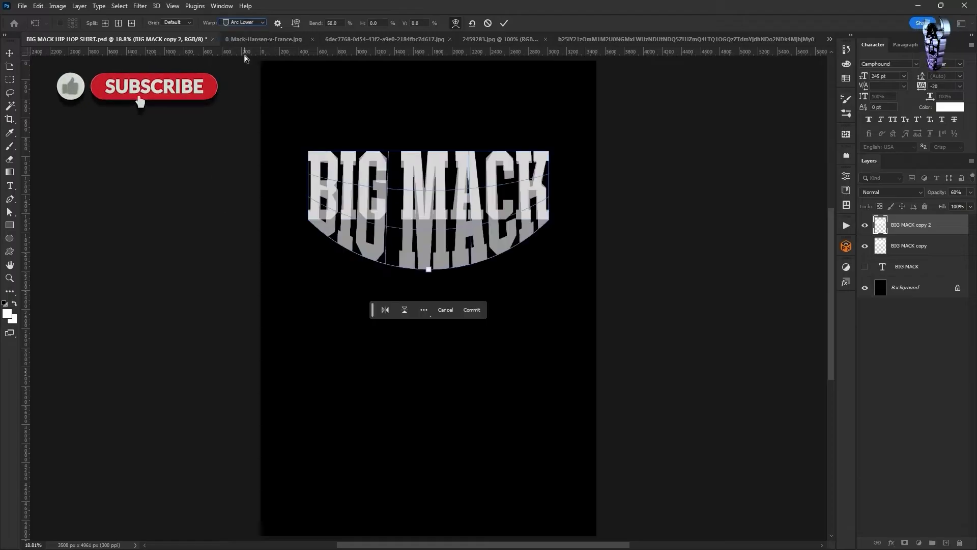
pyautogui.write('0')
pyautogui.press('Down')
pyautogui.press('Down')
pyautogui.press('Down')
pyautogui.press('Down')
pyautogui.press('Down')
pyautogui.press('Down')
pyautogui.press('Down')
pyautogui.press('Down')
pyautogui.press('Down')
pyautogui.press('Down')
pyautogui.press('Down')
pyautogui.press('Down')
pyautogui.press('Down')
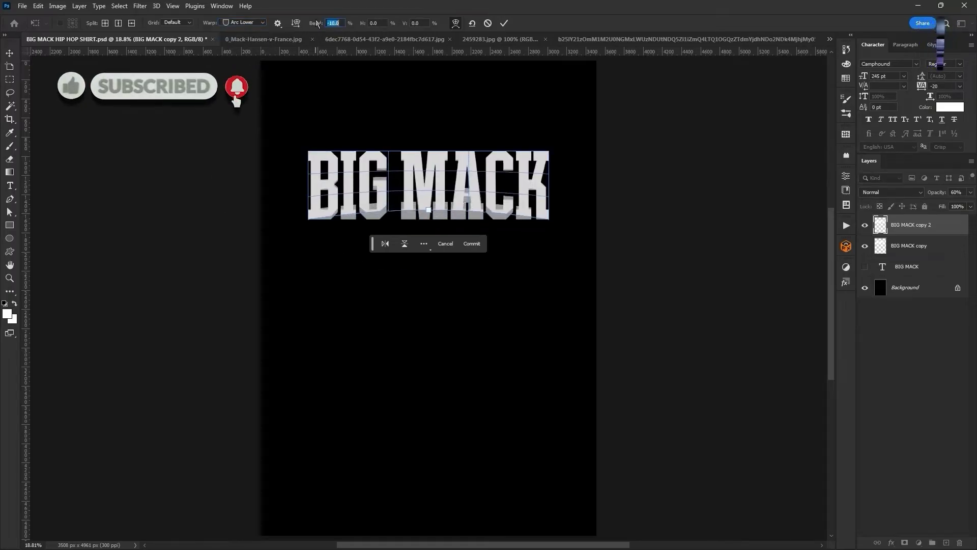
pyautogui.press('Return')
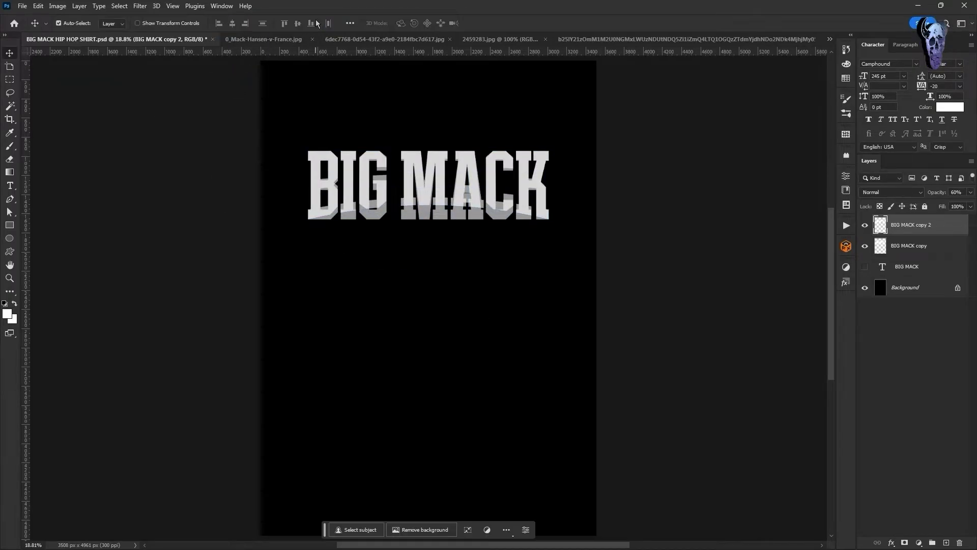
# Hide the unwarped BIG MACK copy and set the warped layer's opacity to 100%
pyautogui.click(866, 247)
pyautogui.moveTo(946, 193); pyautogui.dragTo(972, 192)
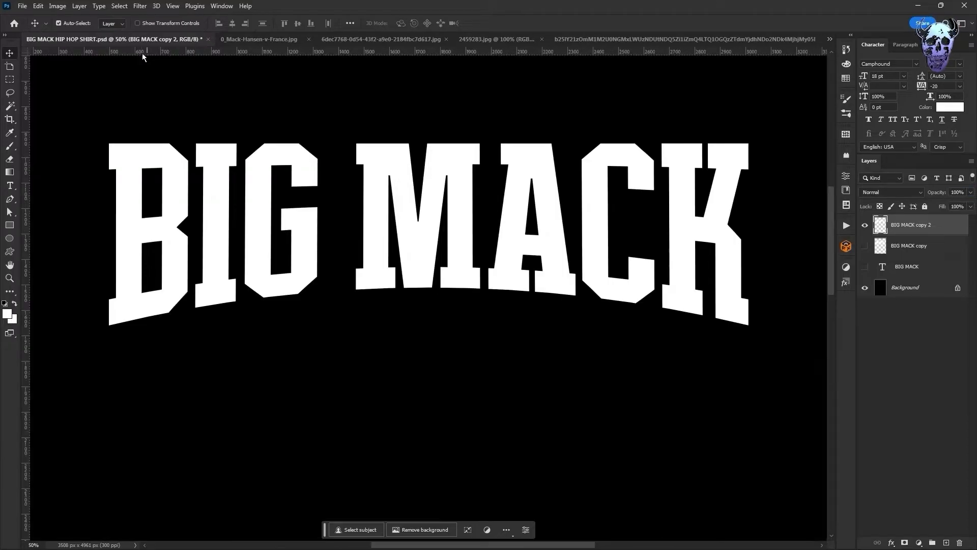
# Add Bevel & Emboss and an 8 px inside stroke with a linear cyan-to-blue gradient at 90° to the warped text
pyautogui.click(79, 5)
pyautogui.moveTo(109, 104)
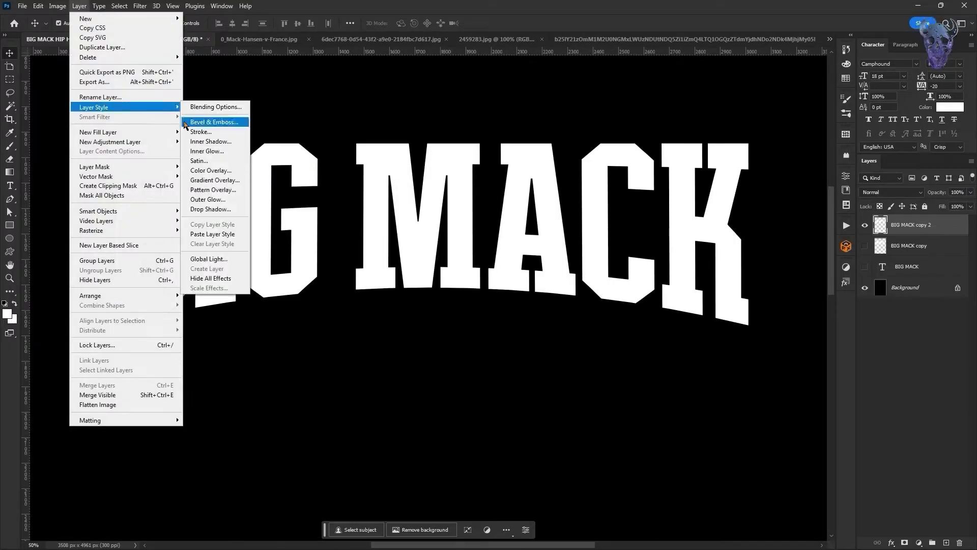
pyautogui.click(201, 126)
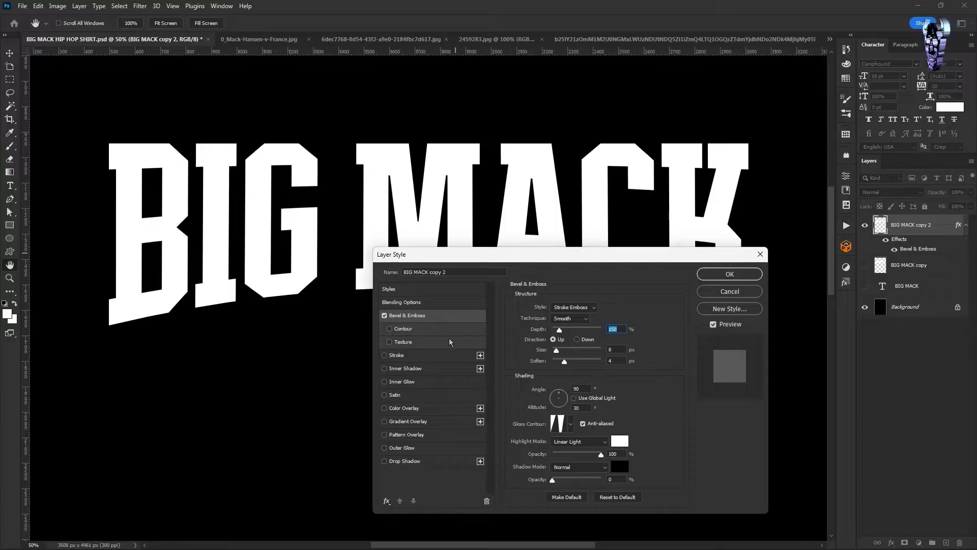
pyautogui.click(419, 356)
pyautogui.click(597, 383)
pyautogui.doubleClick(531, 467)
pyautogui.click(570, 385)
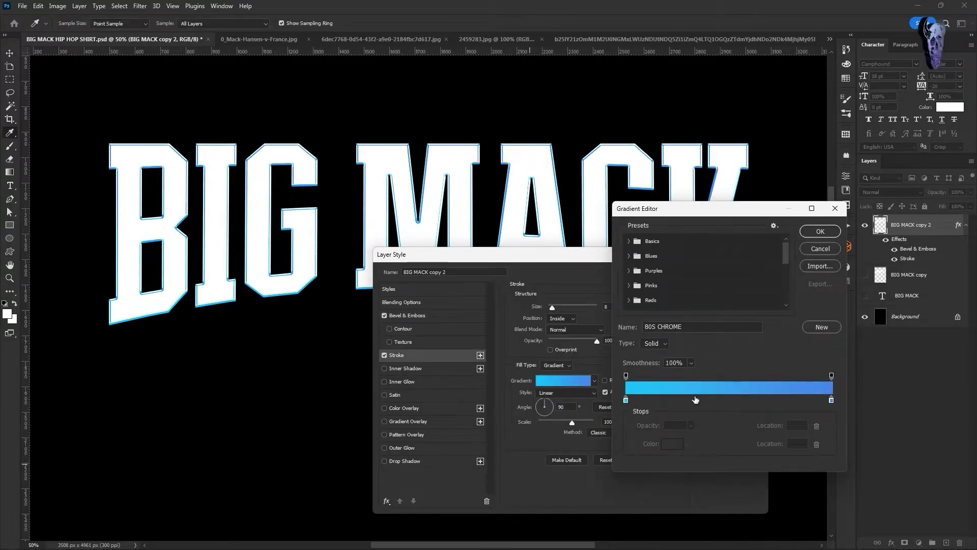
pyautogui.click(821, 233)
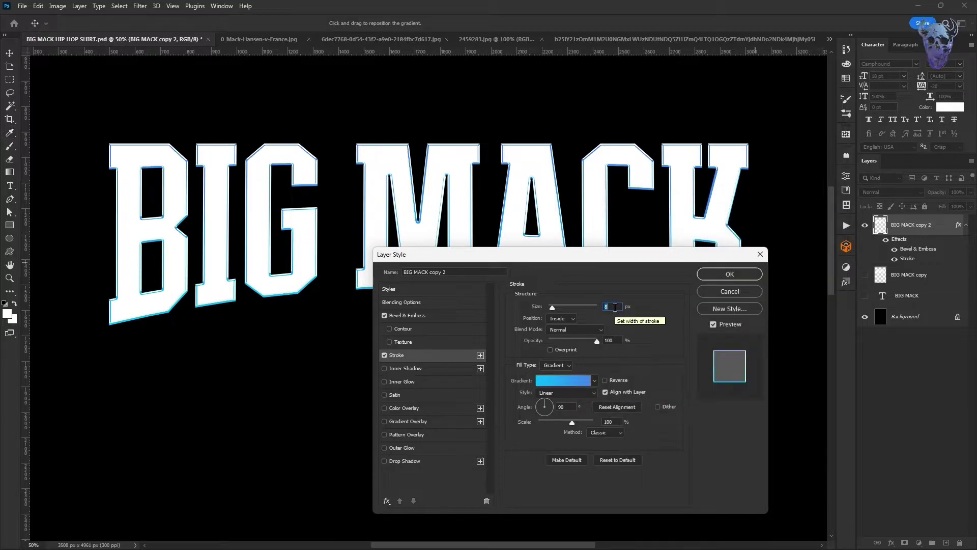
# Set the bevel to Stroke Emboss with the Smooth technique, 150% depth and 8 px size
pyautogui.click(434, 318)
pyautogui.click(574, 307)
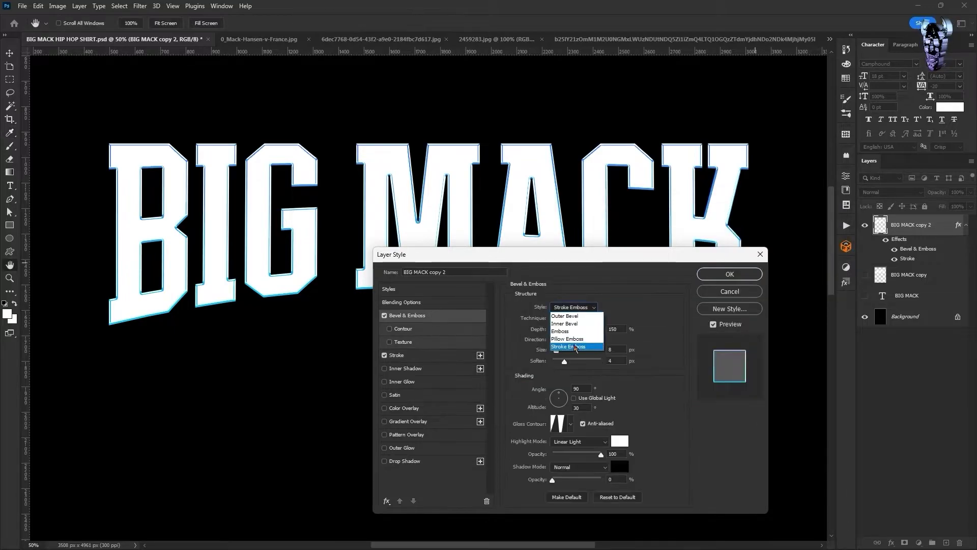
pyautogui.click(584, 347)
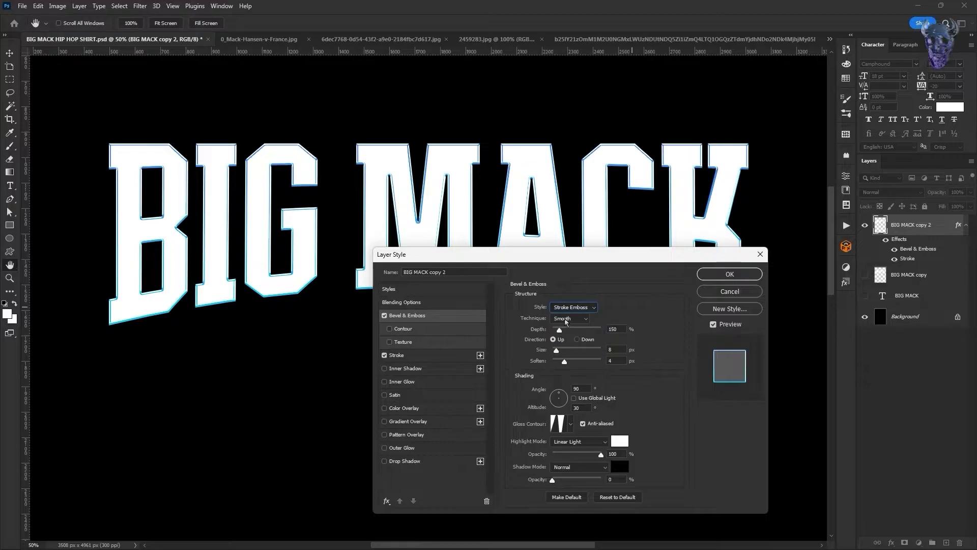
pyautogui.click(621, 329)
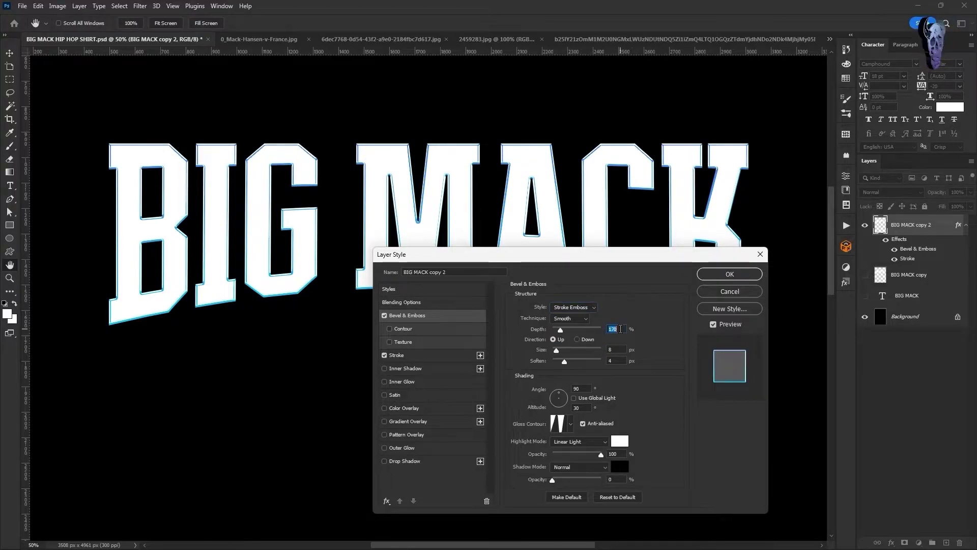
pyautogui.click(614, 349)
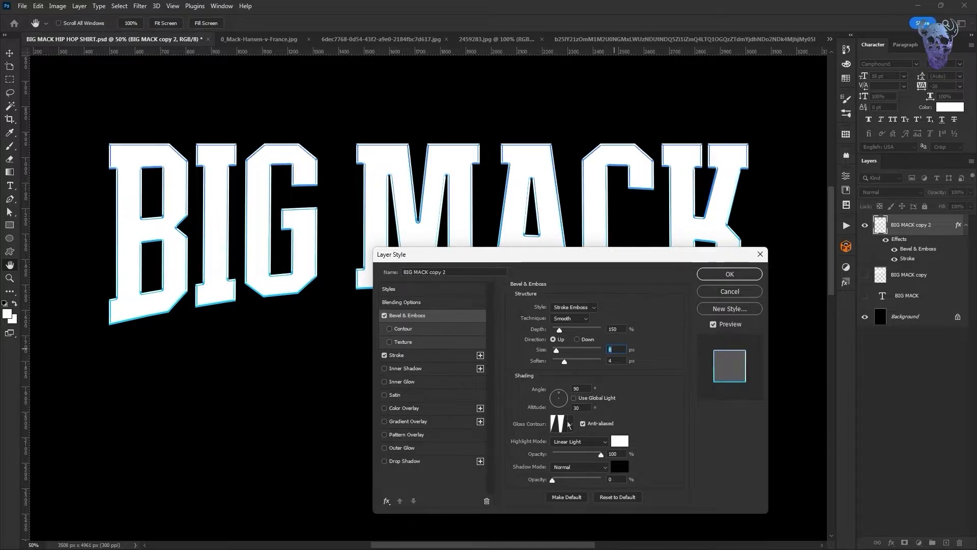
# Enable the bevel's Contour with anti-aliasing and a 50% range
pyautogui.click(413, 330)
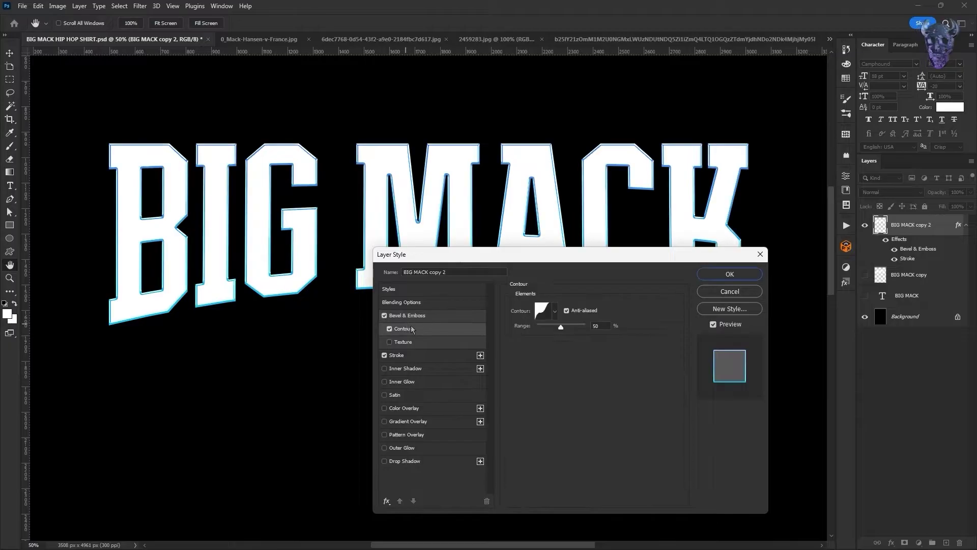
pyautogui.click(569, 325)
pyautogui.click(560, 329)
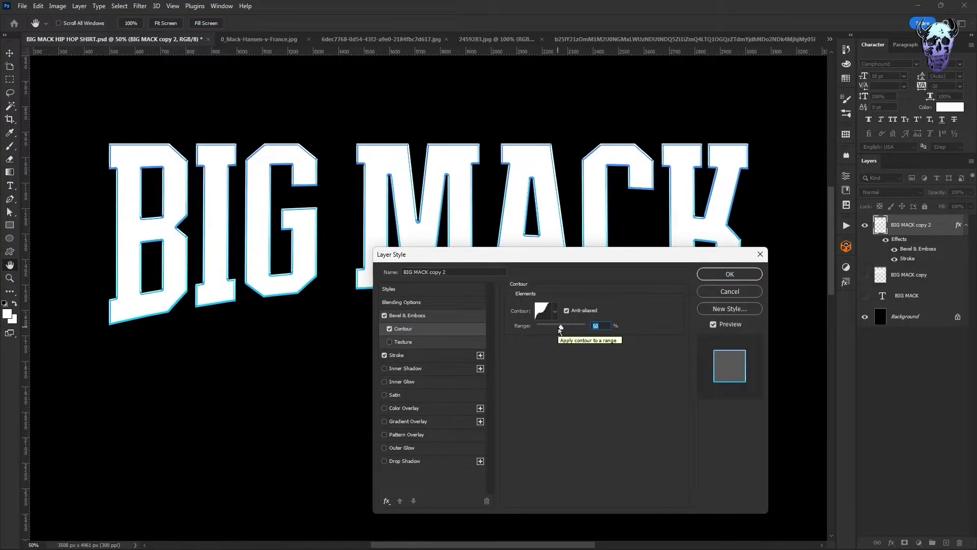
# Add a reversed linear Gradient Overlay in Multiply mode at 90°, using a multi-stop blue, white and purple chrome gradient
pyautogui.click(407, 422)
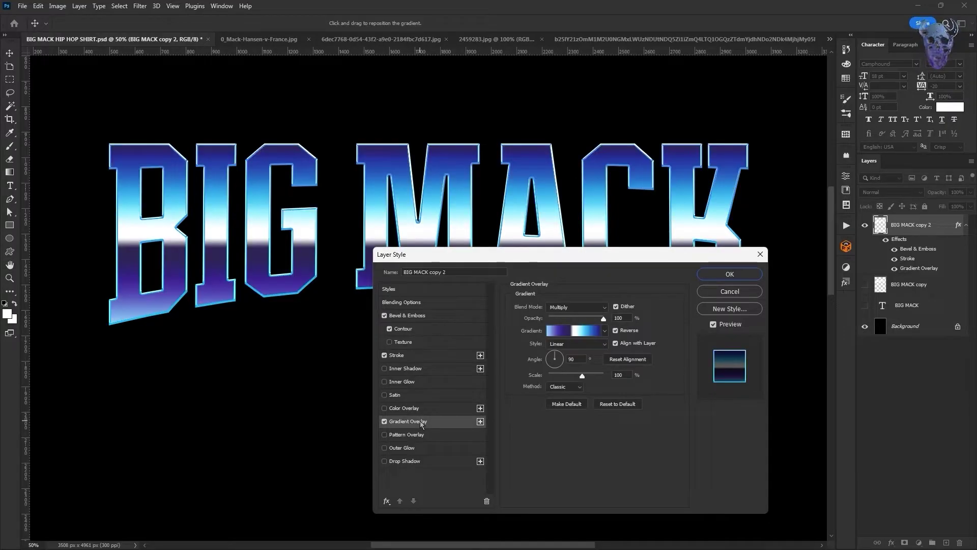
pyautogui.click(573, 332)
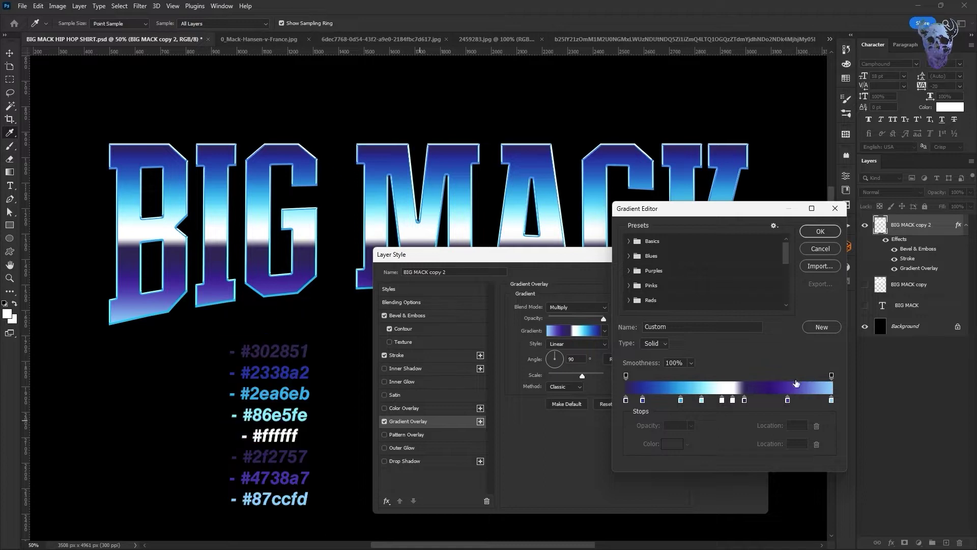
pyautogui.click(820, 232)
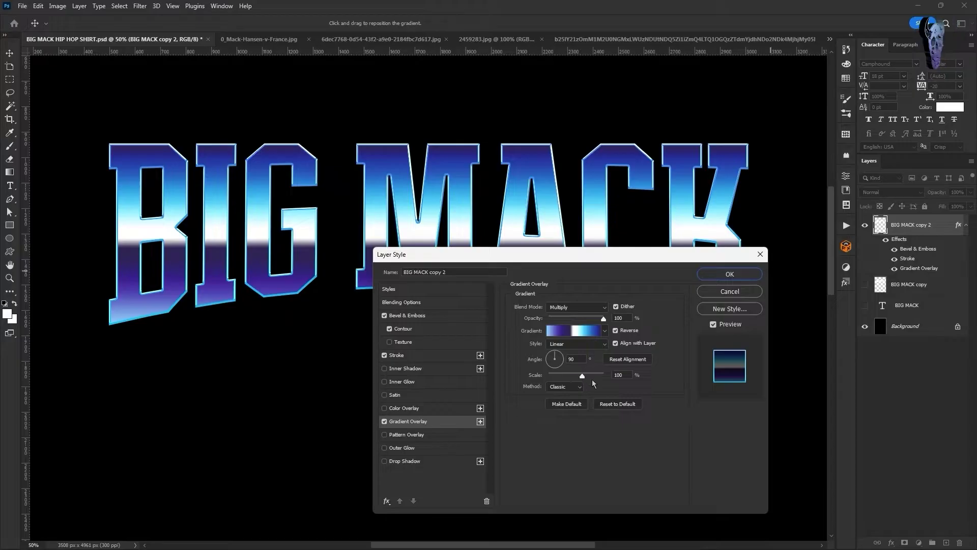
# Add a Pattern Overlay in Multiply mode with the black-and-white horizon pattern at 82% scale, and apply the layer style
pyautogui.click(443, 435)
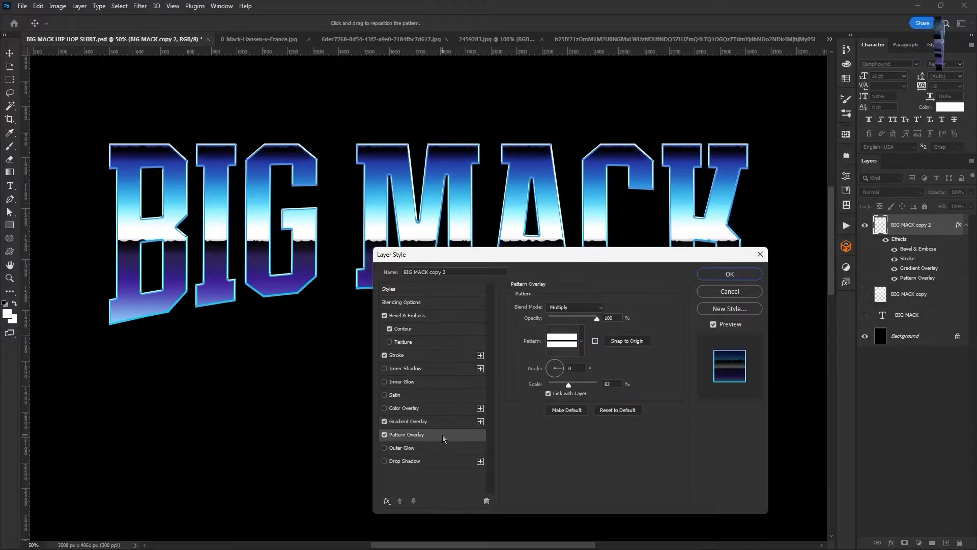
pyautogui.click(582, 341)
pyautogui.click(653, 363)
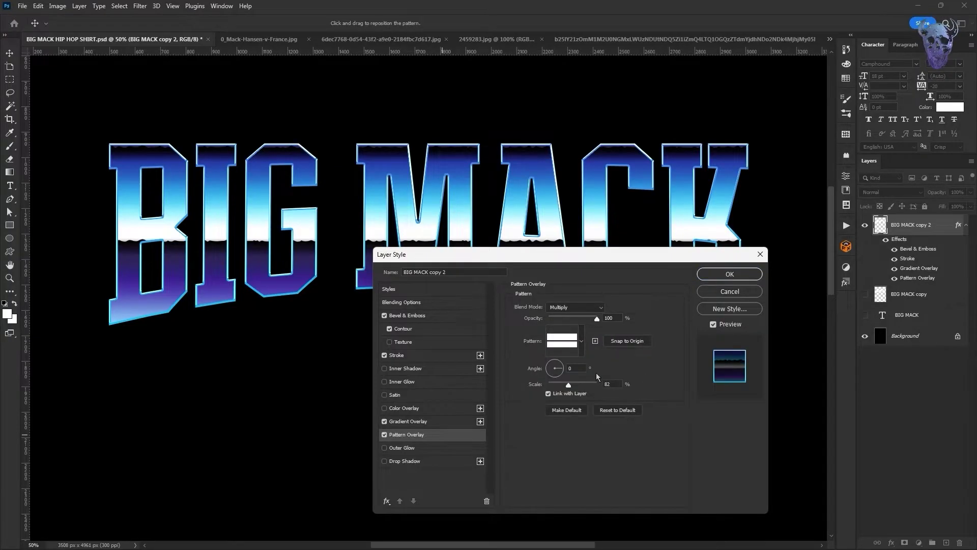
pyautogui.click(578, 385)
pyautogui.hotkey('ctrl', 'z')
pyautogui.hotkey('ctrl', 'z')
pyautogui.hotkey('ctrl', 'shift', 'z')
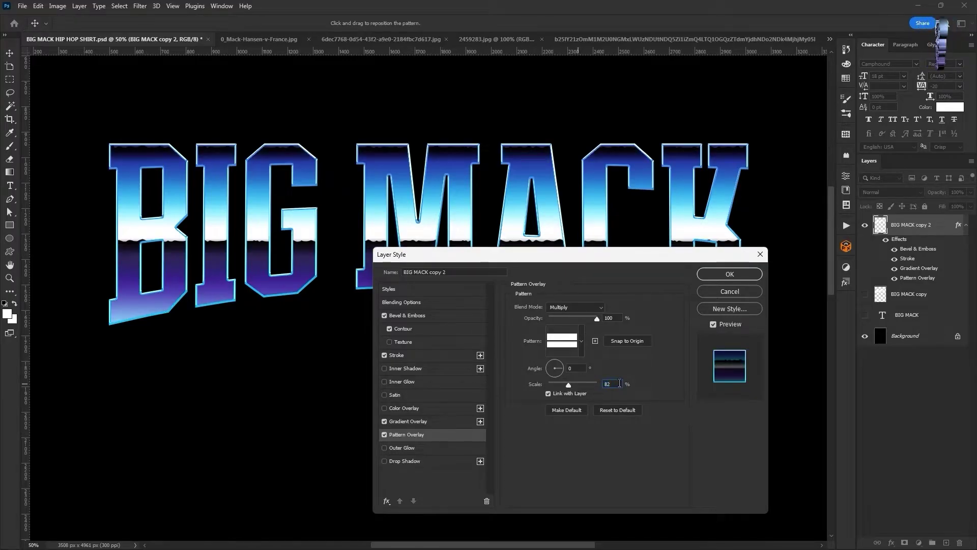
pyautogui.press('Return')
# Add the text The Mack Daddy near the middle of the canvas and set its font to English Towne Regular
pyautogui.hotkey('ctrl', '0')
pyautogui.press('t')
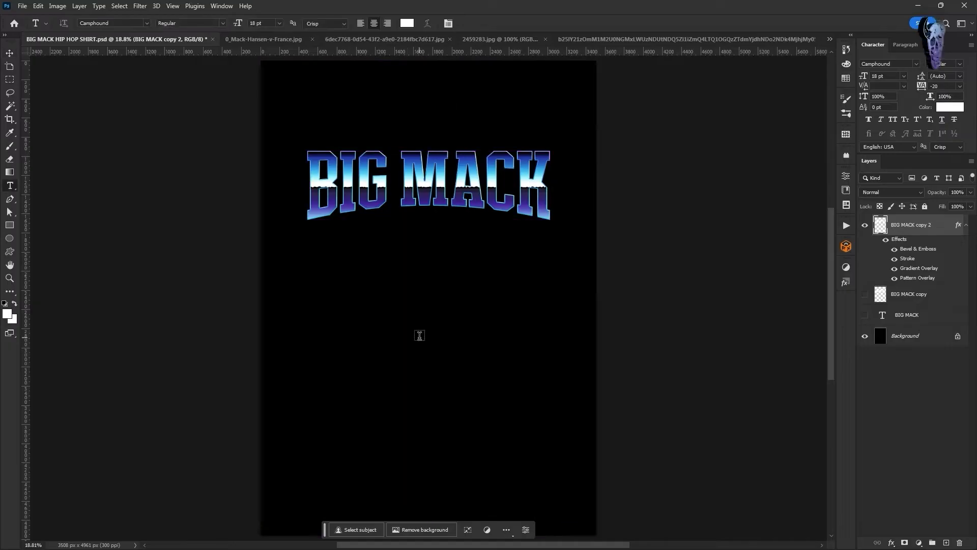
pyautogui.click(420, 336)
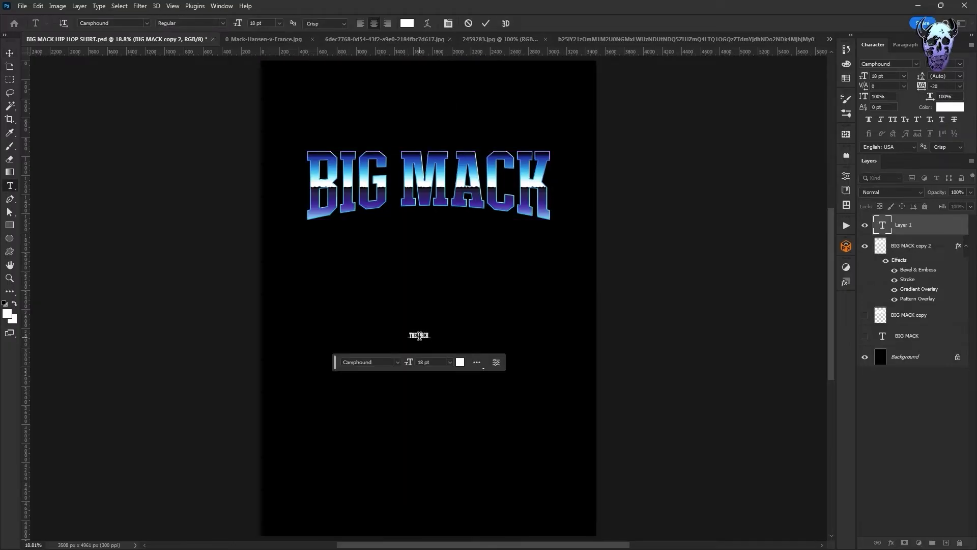
pyautogui.tripleClick(417, 336)
pyautogui.click(398, 362)
pyautogui.write('engl')
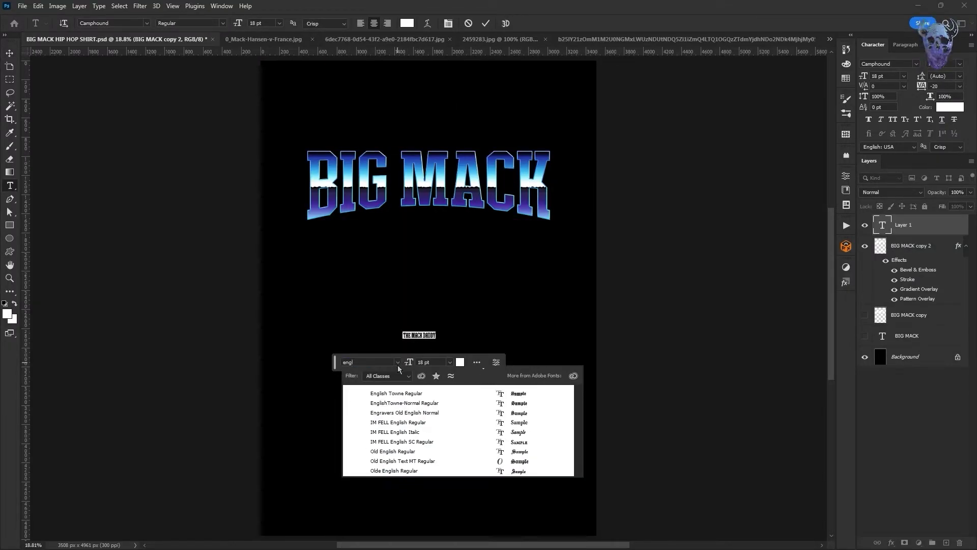
pyautogui.click(404, 394)
# Enlarge The Mack Daddy text to 108 pt
pyautogui.click(441, 363)
pyautogui.hotkey('shift', 'Up')
pyautogui.hotkey('shift', 'Up')
pyautogui.hotkey('shift', 'Up')
pyautogui.hotkey('shift', 'Up')
pyautogui.hotkey('shift', 'Up')
pyautogui.hotkey('shift', 'Up')
pyautogui.hotkey('shift', 'Up')
pyautogui.hotkey('shift', 'Up')
pyautogui.hotkey('shift', 'Up')
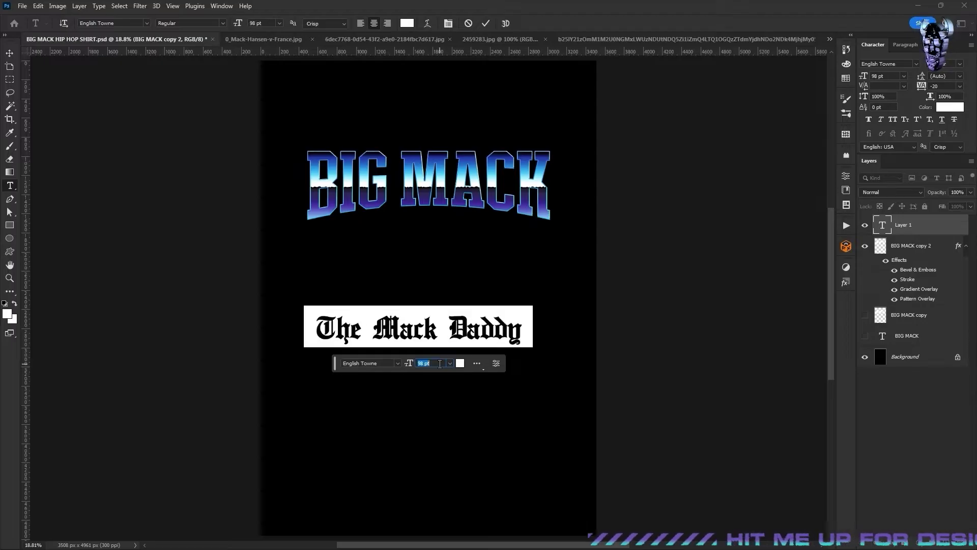
# Set the kerning to -200 at both word gaps in The Mack Daddy
pyautogui.click(442, 327)
pyautogui.click(887, 85)
pyautogui.hotkey('shift', 'Down')
pyautogui.hotkey('shift', 'Down')
pyautogui.click(361, 327)
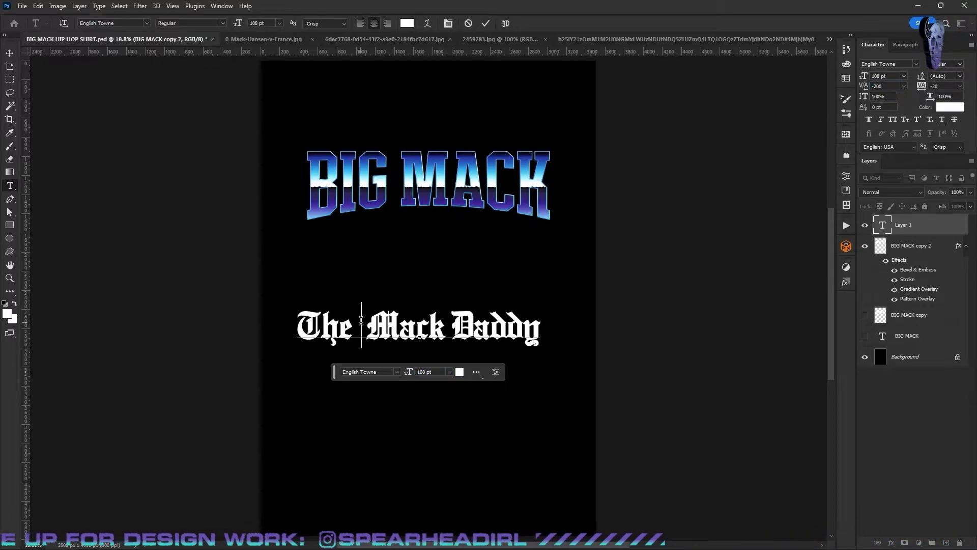
pyautogui.click(886, 86)
pyautogui.hotkey('shift', 'Down')
pyautogui.hotkey('shift', 'Down')
# Scale The Mack Daddy to about 112 pt to match BIG MACK's width, and move it to the canvas's lower part
pyautogui.click(10, 55)
pyautogui.hotkey('ctrl', 't')
pyautogui.moveTo(531, 339); pyautogui.dragTo(557, 330)
pyautogui.moveTo(495, 328); pyautogui.dragTo(491, 438)
pyautogui.press('Return')
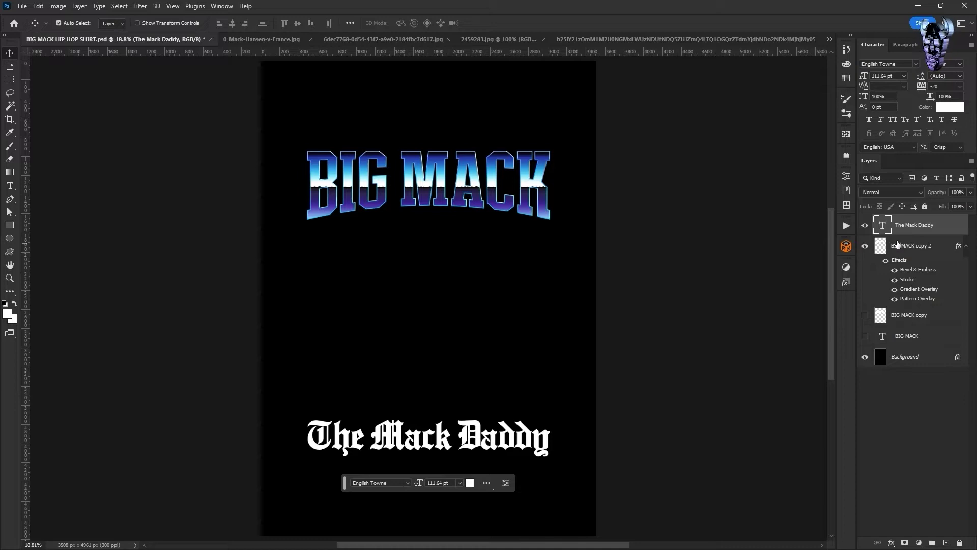
# Copy the layer style of BIG MACK copy 2 and paste it onto The Mack Daddy text layer
pyautogui.rightClick(897, 245)
pyautogui.click(835, 387)
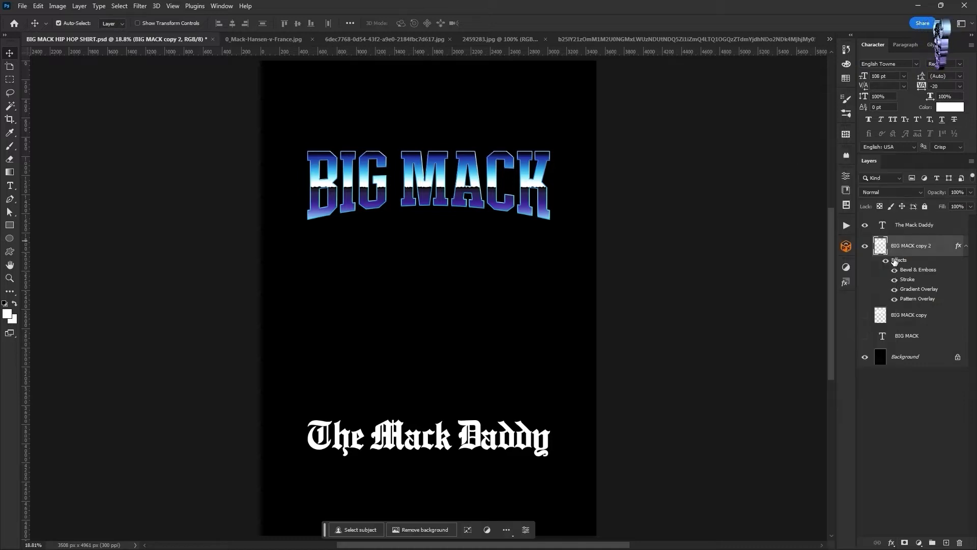
pyautogui.click(907, 225)
pyautogui.rightClick(905, 225)
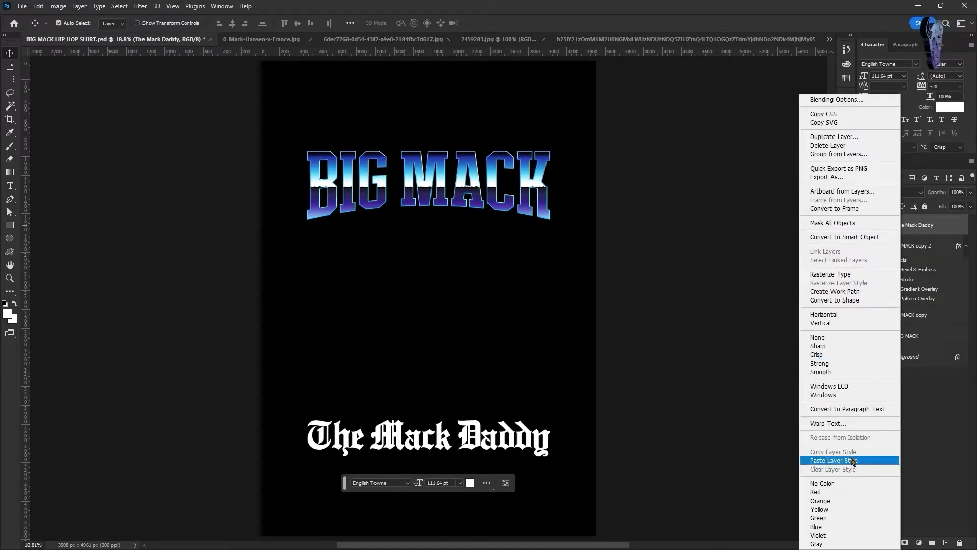
pyautogui.click(851, 460)
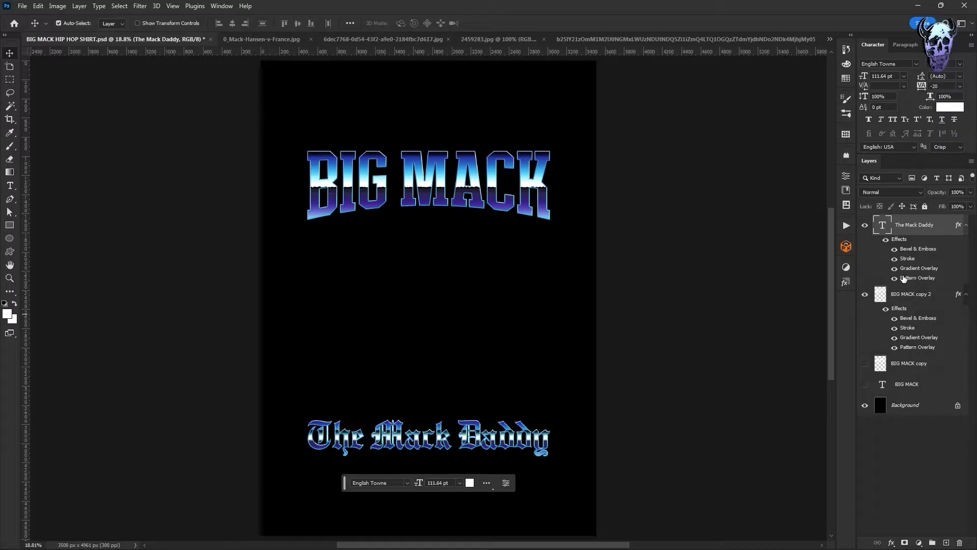
# Set the Pattern Overlay scale of The Mack Daddy to 83%
pyautogui.doubleClick(920, 278)
pyautogui.moveTo(681, 262); pyautogui.dragTo(711, 147)
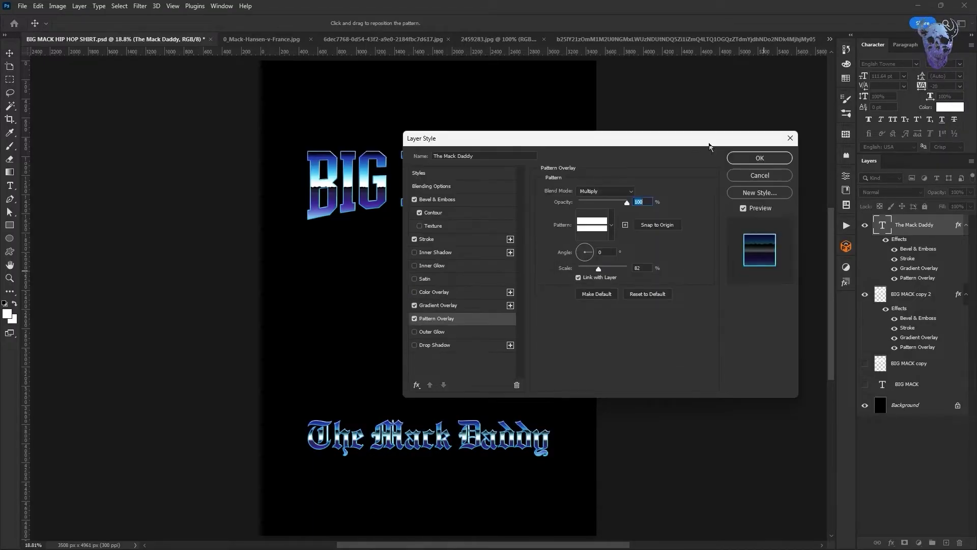
pyautogui.press('Up')
pyautogui.press('Up')
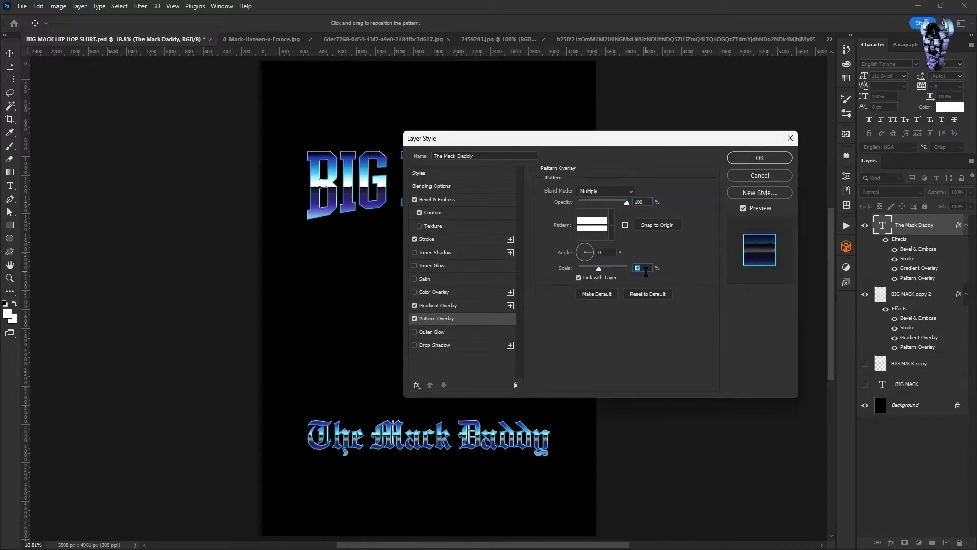
pyautogui.press('Return')
# Rasterize The Mack Daddy text, and rasterize the layer styles of both The Mack Daddy and BIG MACK copy 2
pyautogui.rightClick(911, 227)
pyautogui.click(878, 272)
pyautogui.rightClick(920, 227)
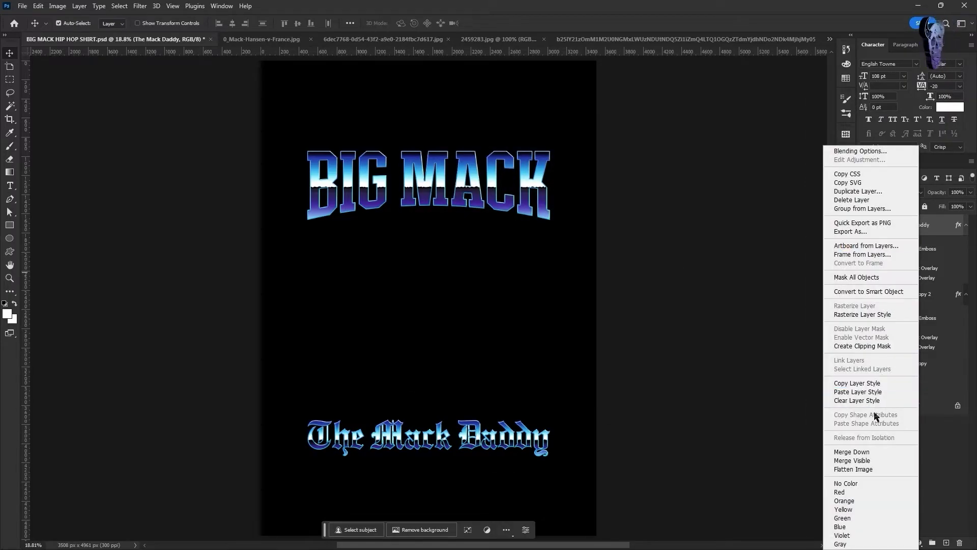
pyautogui.click(882, 315)
pyautogui.rightClick(920, 249)
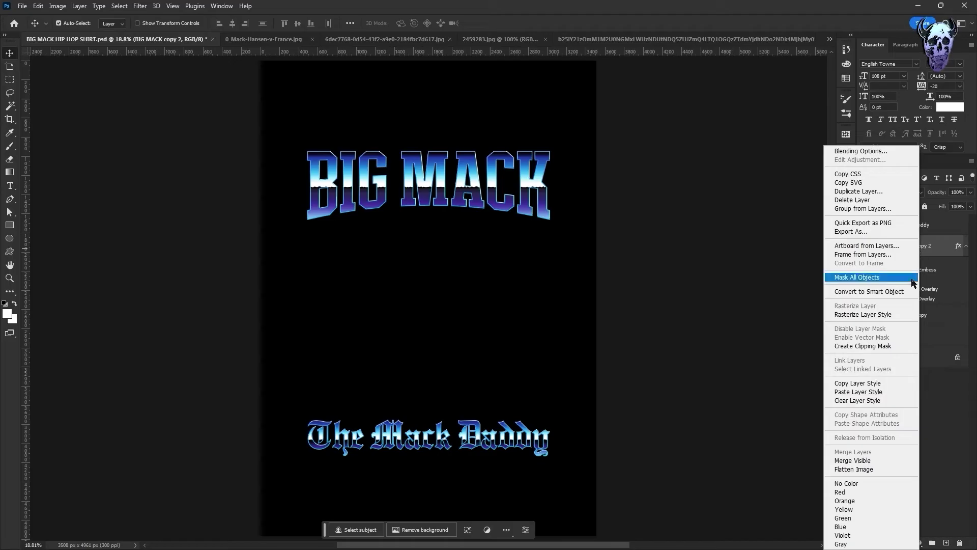
pyautogui.click(871, 314)
# Enlarge the BIG MACK title slightly and move it up near the canvas's upper edge
pyautogui.hotkey('ctrl', 't')
pyautogui.moveTo(430, 148); pyautogui.dragTo(430, 139)
pyautogui.moveTo(434, 188); pyautogui.dragTo(436, 143)
pyautogui.press('Return')
# Move The Mack Daddy subtitle further down, close to the canvas's lower edge
pyautogui.click(910, 225)
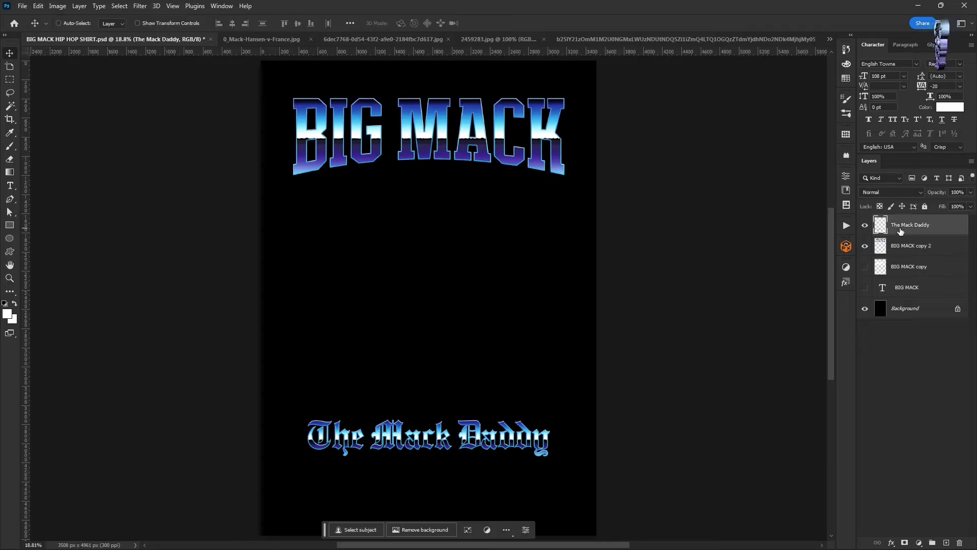
pyautogui.hotkey('ctrl', 't')
pyautogui.moveTo(489, 433); pyautogui.dragTo(486, 468)
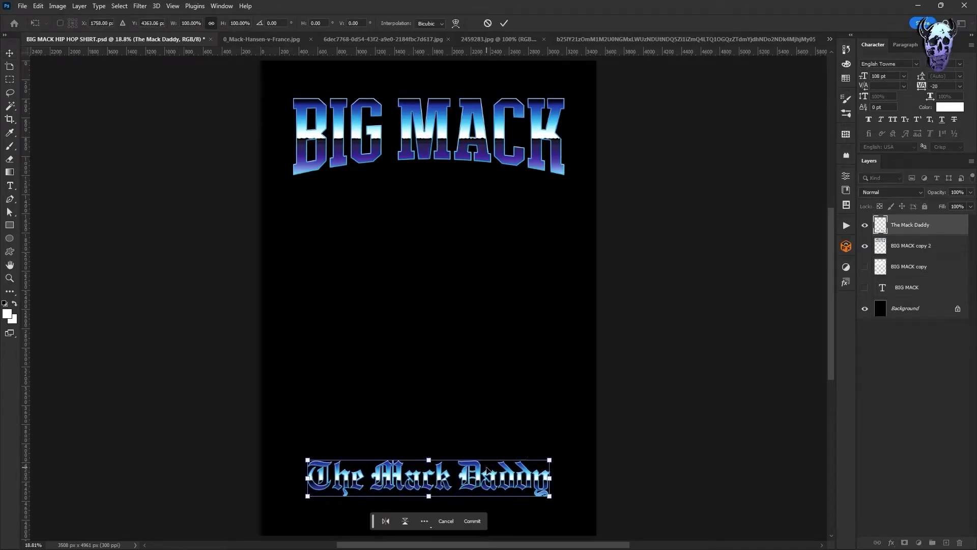
pyautogui.press('Return')
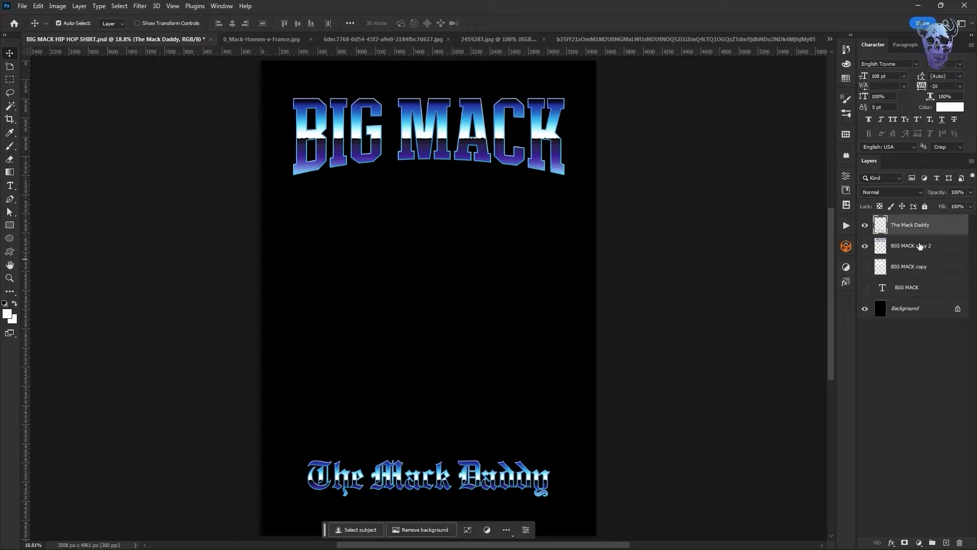
# Open Eye Candy 7 on BIG MACK copy 2 and choose the Extrude effect with the Below preset Taper to Point
pyautogui.click(921, 246)
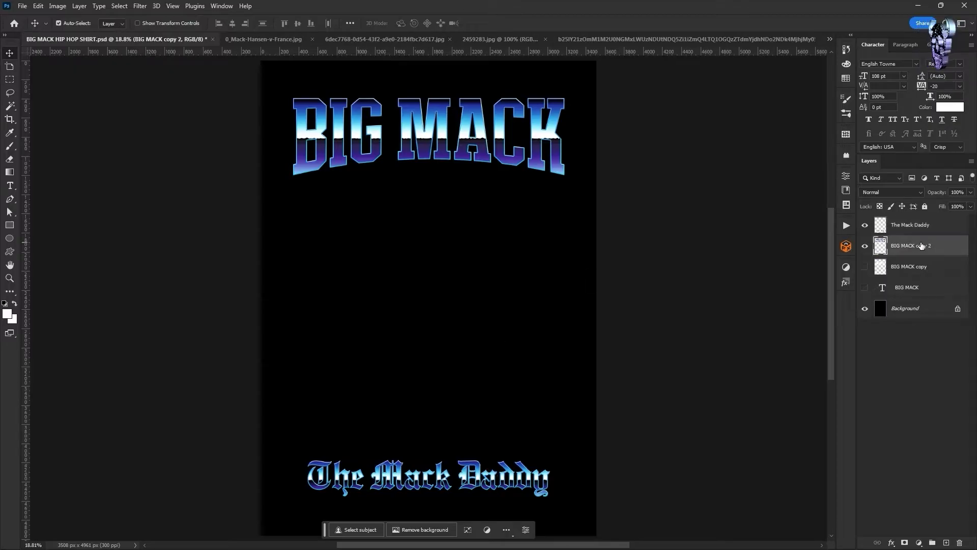
pyautogui.click(140, 6)
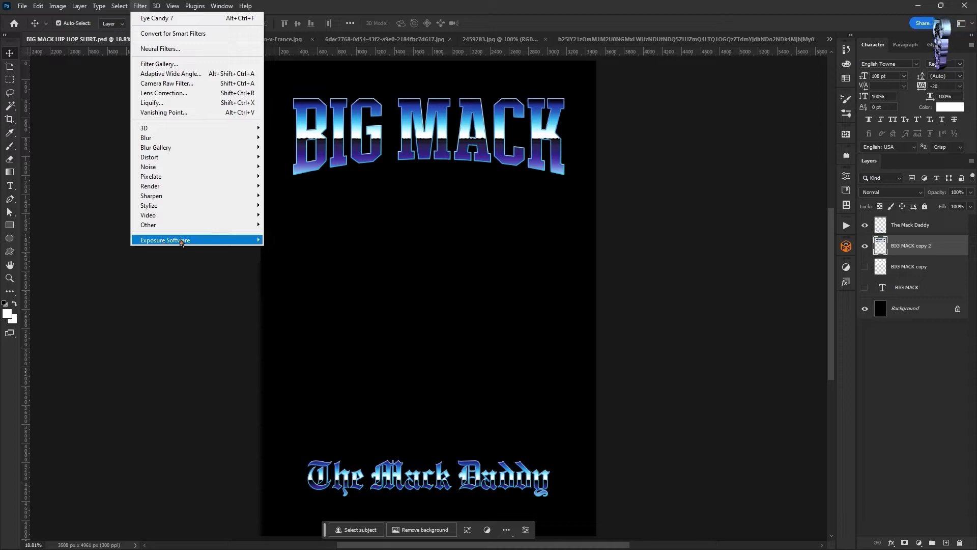
pyautogui.moveTo(228, 243)
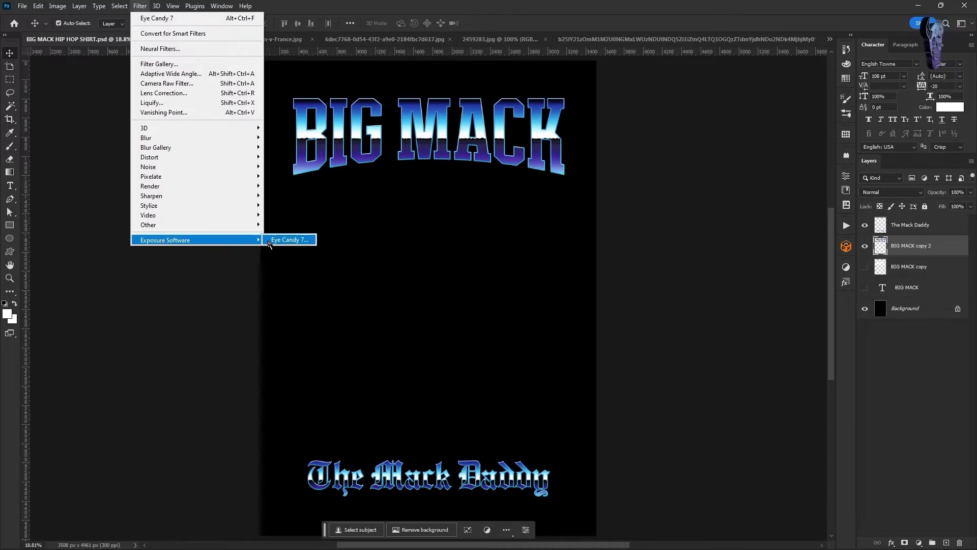
pyautogui.click(288, 241)
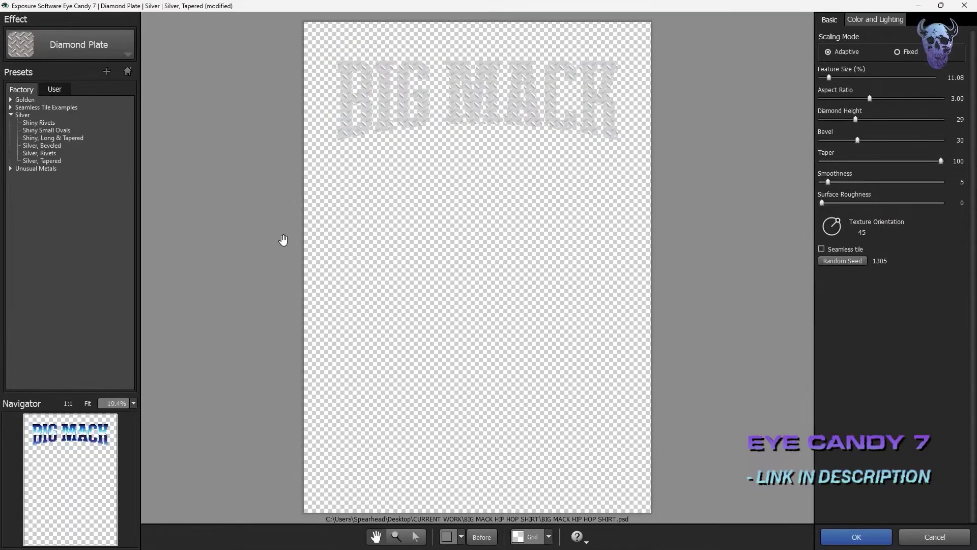
pyautogui.click(128, 55)
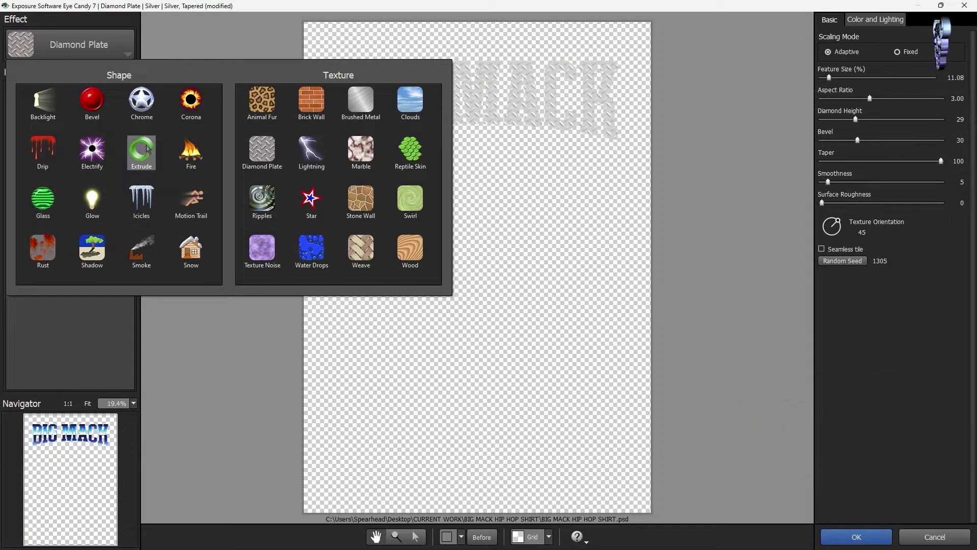
pyautogui.click(139, 156)
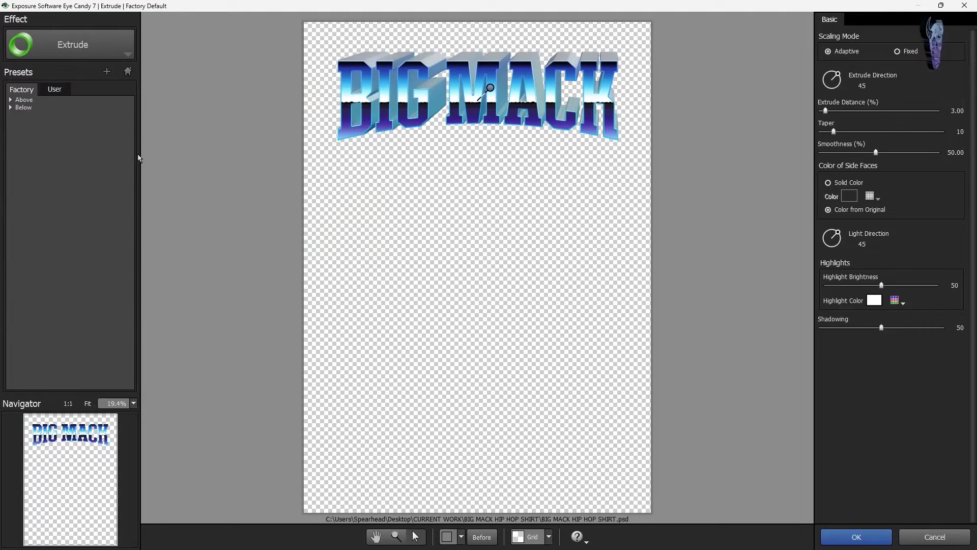
pyautogui.click(10, 107)
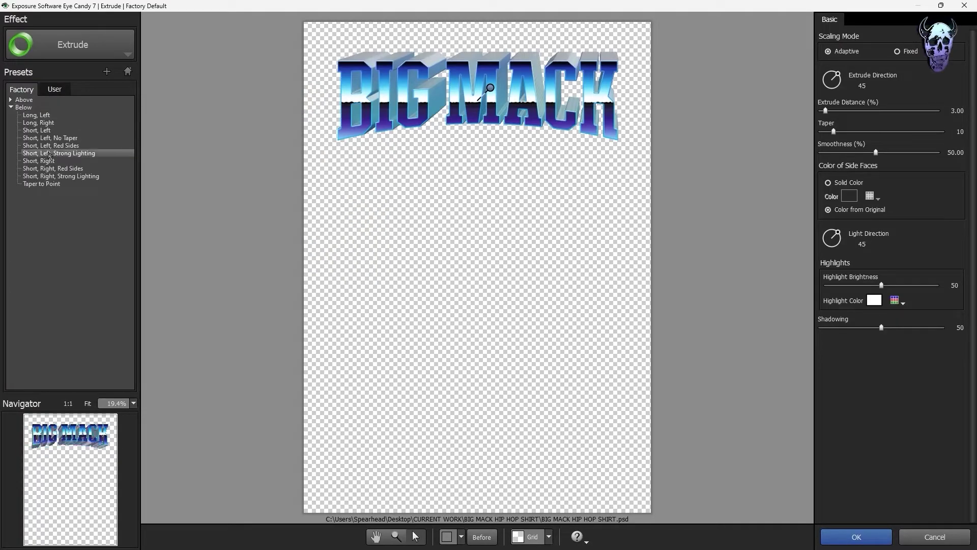
pyautogui.click(53, 184)
pyautogui.click(51, 184)
# Set the extrusion's taper to 48 and its extrude distance to 4%
pyautogui.moveTo(941, 131); pyautogui.dragTo(880, 131)
pyautogui.click(832, 111)
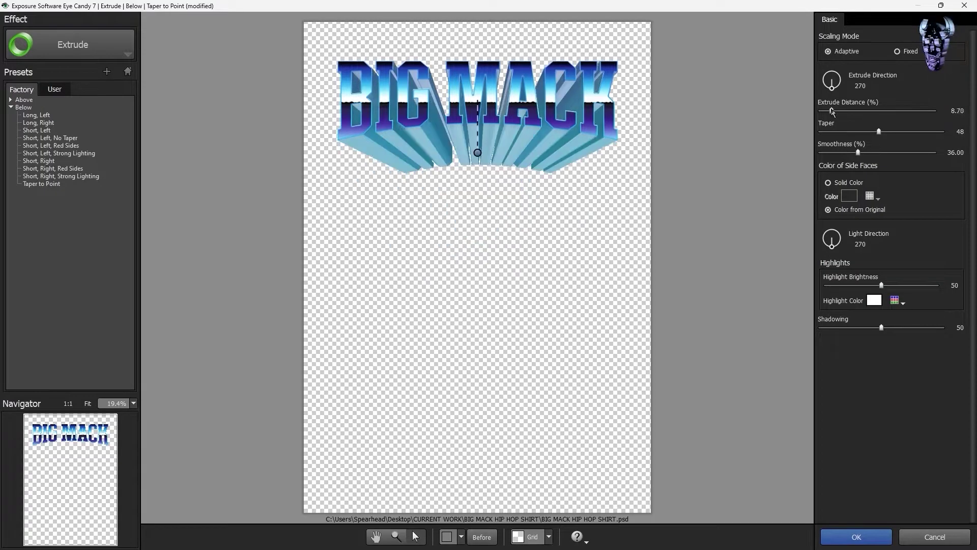
pyautogui.moveTo(832, 110); pyautogui.dragTo(828, 110)
pyautogui.write('4')
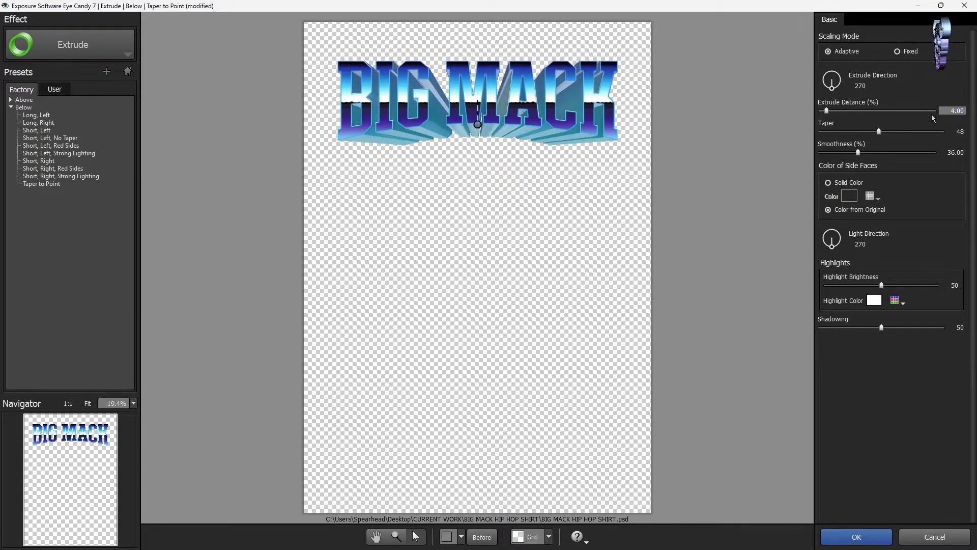
# Fine-tune the extrusion's taper and apply the effect to the BIG MACK title
pyautogui.click(958, 131)
pyautogui.scroll(1, 957, 131)
pyautogui.scroll(-1, 957, 131)
pyautogui.scroll(2, 958, 131)
pyautogui.scroll(-3, 957, 131)
pyautogui.scroll(1, 958, 131)
pyautogui.press('Return')
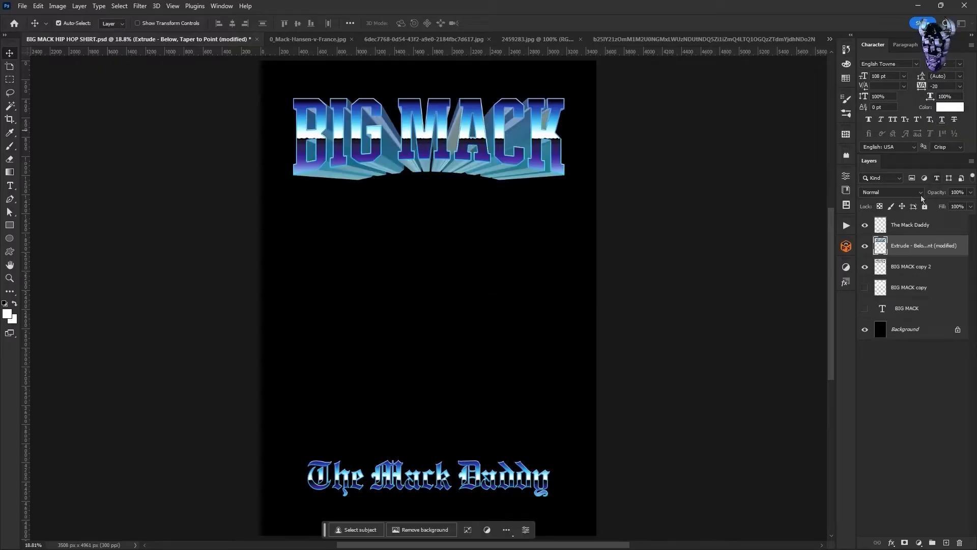
# Place the extrusion layer beneath BIG MACK copy 2, darken it with Levels midtones at about 0.46, and save the document
pyautogui.moveTo(906, 247); pyautogui.dragTo(905, 274)
pyautogui.click(79, 6)
pyautogui.moveTo(134, 33)
pyautogui.click(174, 43)
pyautogui.moveTo(732, 250); pyautogui.dragTo(763, 251)
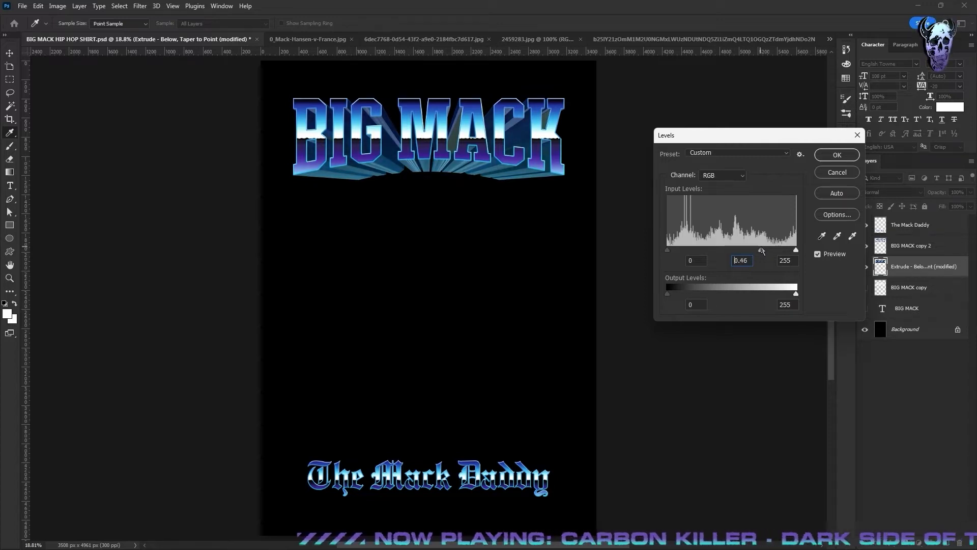
pyautogui.press('Return')
pyautogui.scroll(-2, 578, 286)
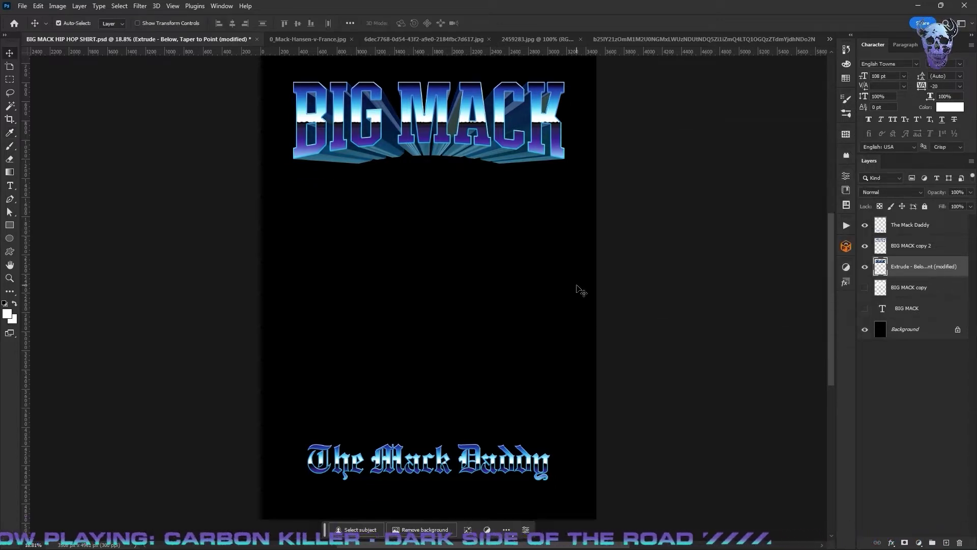
pyautogui.hotkey('ctrl', 's')
pyautogui.press('Return')
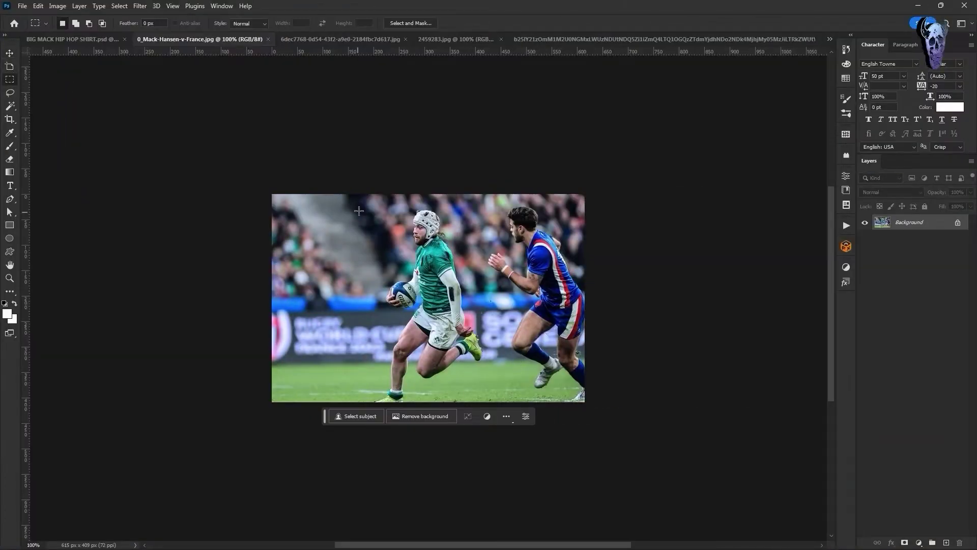
# Crop the 0_Mack-Hansen-v-France.jpg photo to the running player in green and resample it to 300 ppi
pyautogui.moveTo(367, 192); pyautogui.dragTo(483, 415)
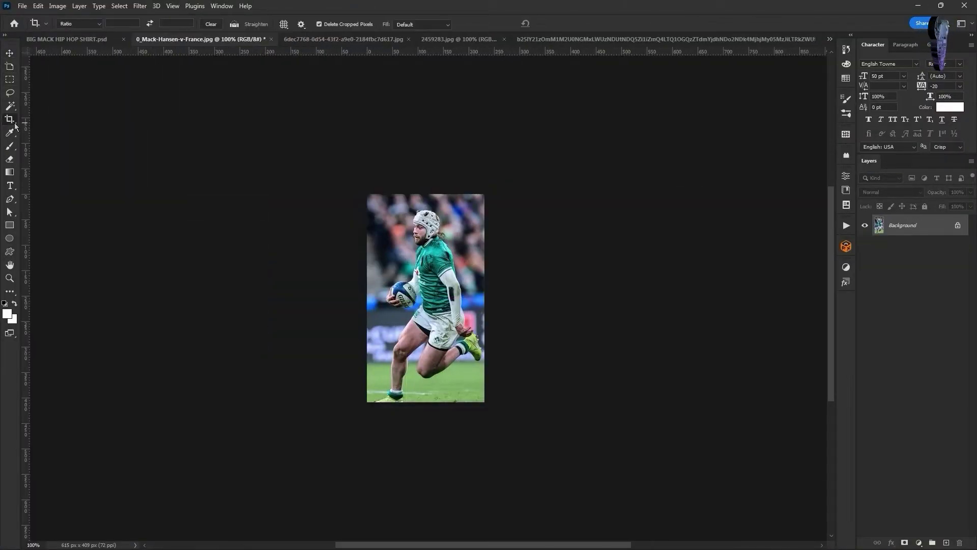
pyautogui.hotkey('ctrl', '0')
pyautogui.hotkey('ctrl', 'alt', 'i')
pyautogui.write('3000')
pyautogui.press('BackSpace')
pyautogui.press('Return')
pyautogui.hotkey('ctrl', '0')
# Select the running player as the subject and add the missed edges of his front leg and shoe to the selection
pyautogui.click(119, 6)
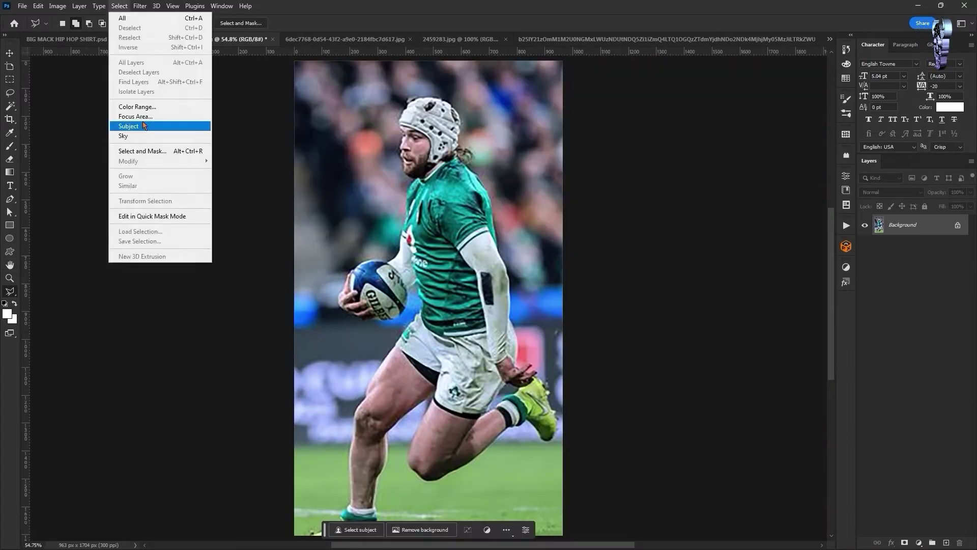
pyautogui.click(142, 124)
pyautogui.hotkey('ctrl', '+')
pyautogui.hotkey('ctrl', '+')
pyautogui.hotkey('ctrl', '+')
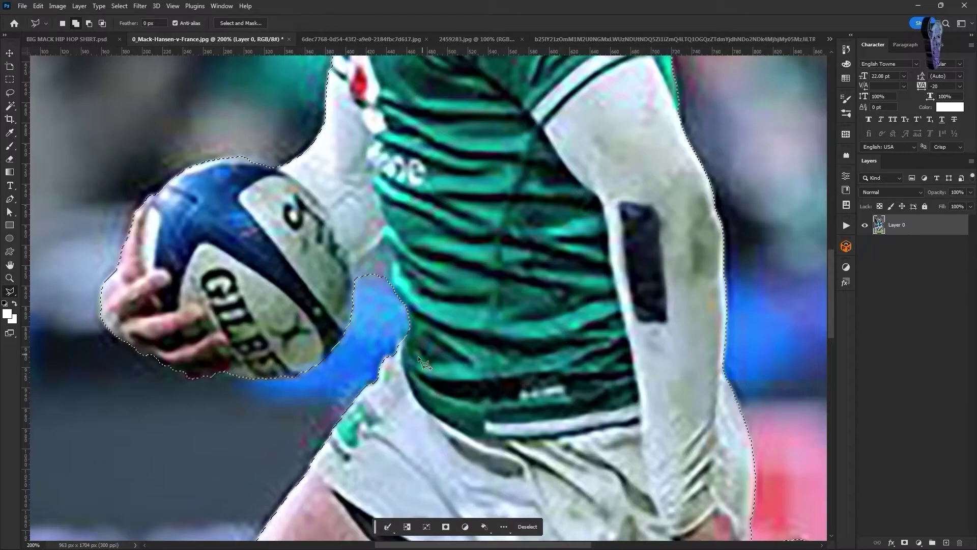
pyautogui.scroll(-10, 146, 255)
pyautogui.moveTo(161, 279); pyautogui.dragTo(151, 302)
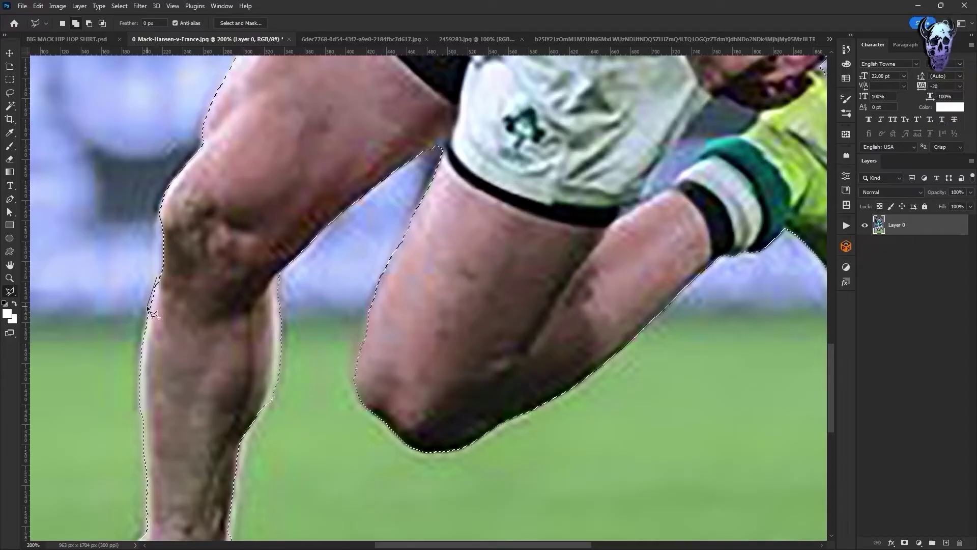
pyautogui.doubleClick(208, 331)
pyautogui.scroll(-6, 209, 338)
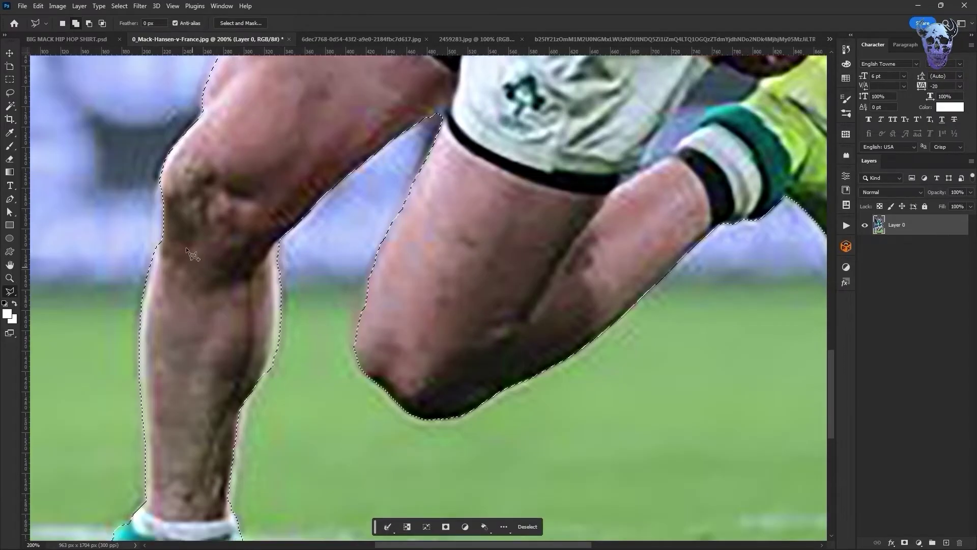
pyautogui.hscroll(-4, 211, 341)
pyautogui.click(238, 396)
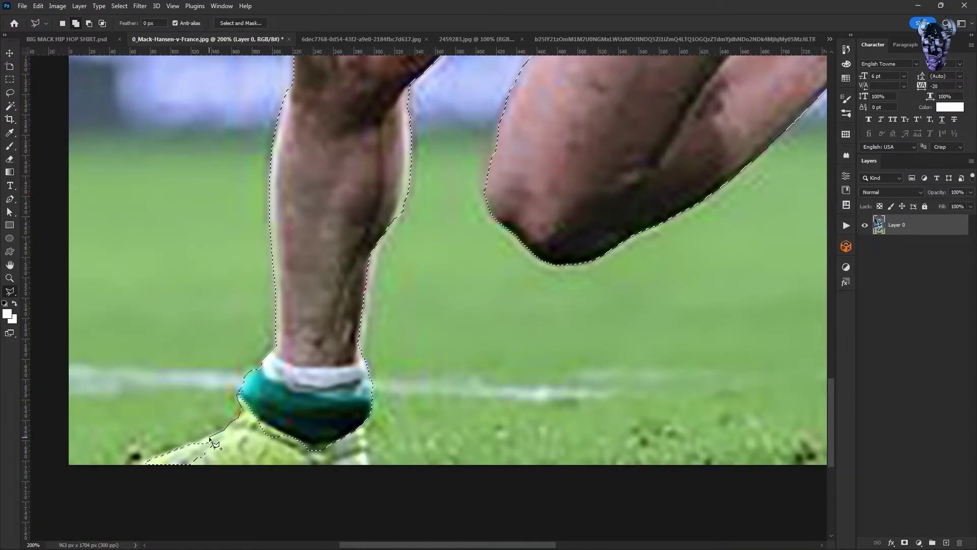
pyautogui.doubleClick(364, 427)
# Copy the selected player to a new layer and hide the original photo layer
pyautogui.scroll(16, 429, 287)
pyautogui.hscroll(3, 429, 287)
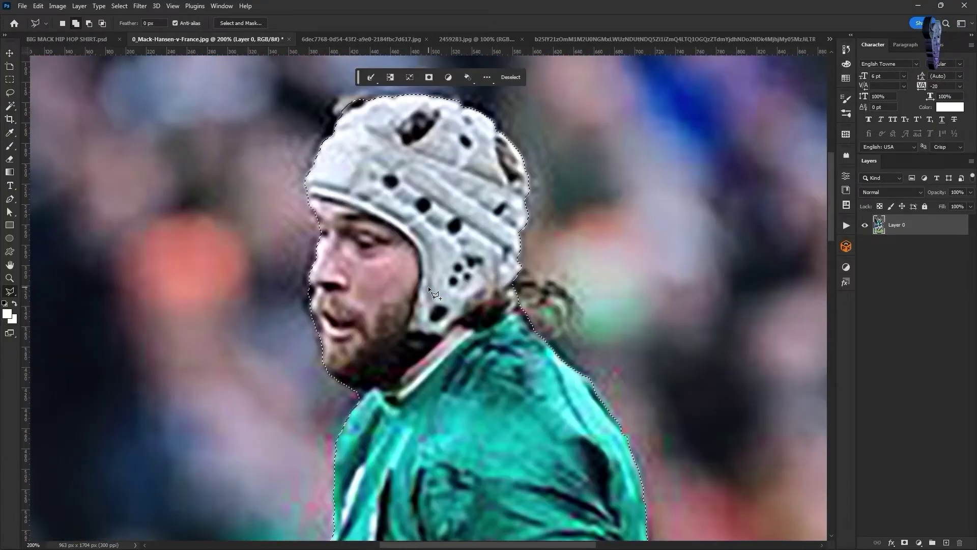
pyautogui.scroll(-17, 428, 287)
pyautogui.hscroll(4, 429, 286)
pyautogui.hscroll(-1, 429, 286)
pyautogui.hotkey('ctrl', 'j')
pyautogui.click(864, 246)
pyautogui.scroll(1, 627, 220)
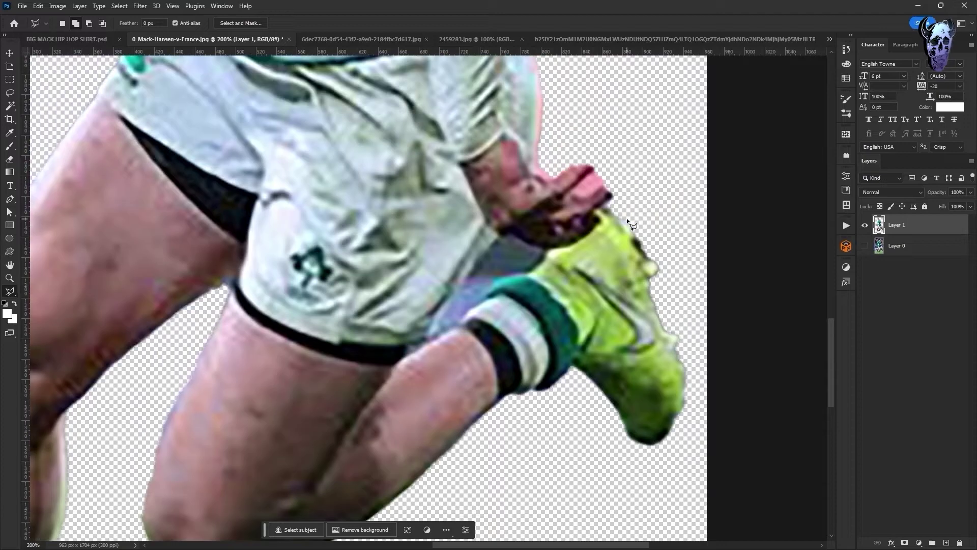
# Outline and delete the leftover background between the shorts and rear sock, and between the ball arm and jersey
pyautogui.hotkey('ctrl', 'd')
pyautogui.click(430, 336)
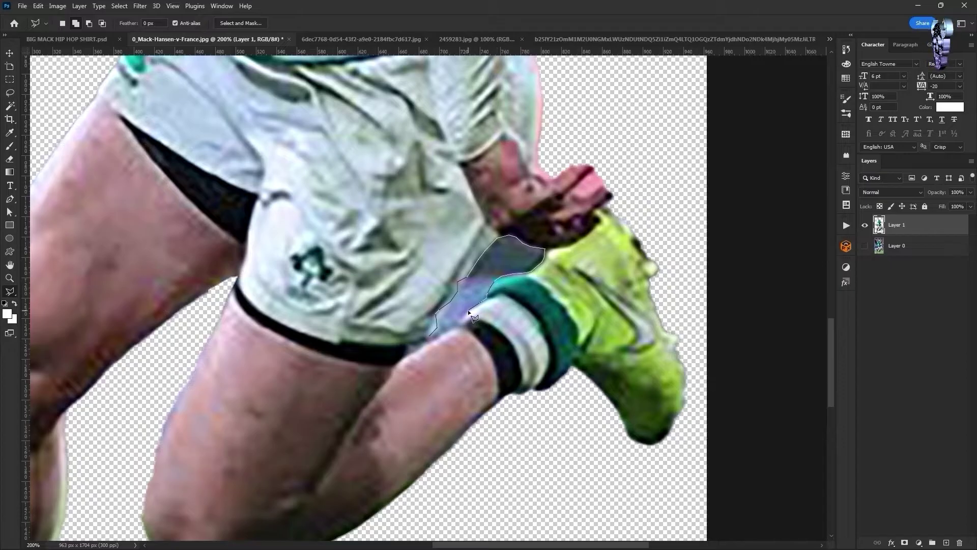
pyautogui.press('Delete')
pyautogui.scroll(9, 386, 284)
pyautogui.hscroll(-3, 386, 284)
pyautogui.hotkey('ctrl', 'd')
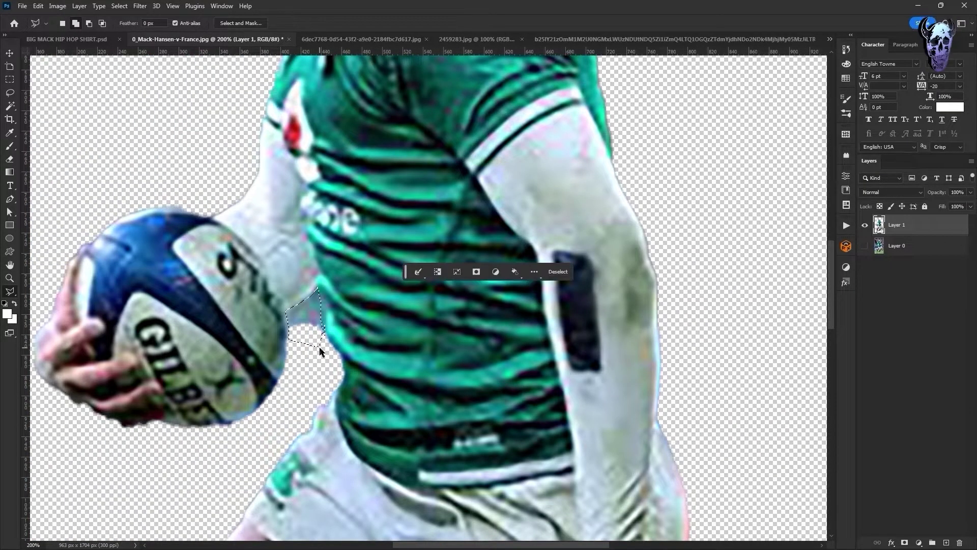
pyautogui.press('Delete')
pyautogui.hotkey('ctrl', 'd')
# Copy the running player cutout into BIG MACK HIP HOP SHIRT.psd and start a free transform on it
pyautogui.hotkey('ctrl', '0')
pyautogui.keyDown('ctrl'); pyautogui.click(879, 223); pyautogui.keyUp('ctrl')
pyautogui.hotkey('ctrl', 'c')
pyautogui.click(113, 38)
pyautogui.hotkey('ctrl', 'v')
pyautogui.hotkey('ctrl', 't')
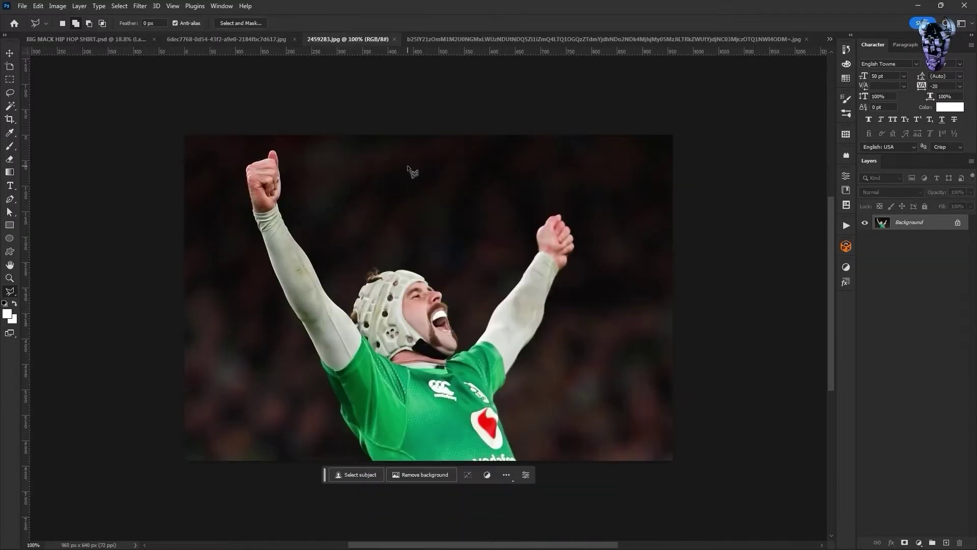
# Resample the 2459283.jpg photo of the cheering player to 300 ppi
pyautogui.click(58, 6)
pyautogui.click(90, 83)
pyautogui.moveTo(501, 278); pyautogui.dragTo(433, 286)
pyautogui.write('300')
pyautogui.press('Return')
pyautogui.hotkey('ctrl', '0')
# Select the cheering player as the subject and copy him to a new layer
pyautogui.click(119, 6)
pyautogui.click(147, 126)
pyautogui.hotkey('ctrl', 'j')
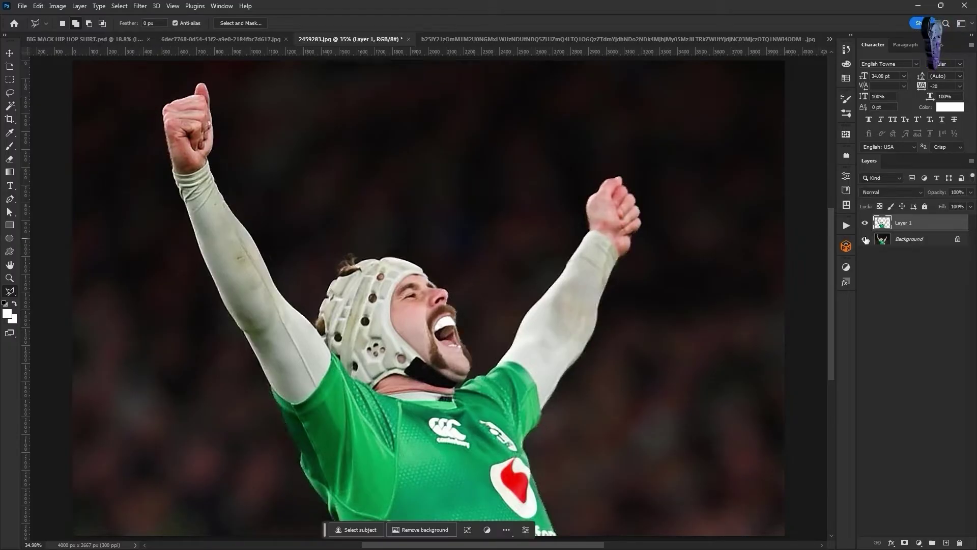
# Copy the cheering player cutout into BIG MACK HIP HOP SHIRT.psd, scaled down beneath the BIG MACK lettering with his fists overlapping it, as the top layer
pyautogui.click(865, 244)
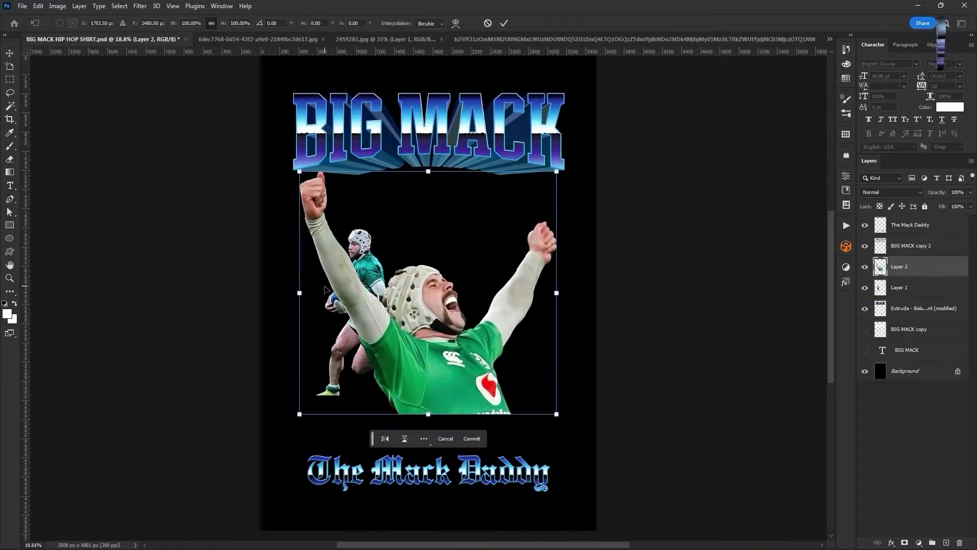
pyautogui.moveTo(428, 414); pyautogui.dragTo(454, 264)
pyautogui.moveTo(430, 283); pyautogui.dragTo(434, 266)
pyautogui.hotkey('shift', 'Left')
pyautogui.hotkey('shift', 'Left')
pyautogui.hotkey('shift', 'Left')
pyautogui.hotkey('shift', 'Left')
pyautogui.hotkey('shift', 'Left')
pyautogui.hotkey('shift', 'Left')
pyautogui.hotkey('shift', 'Left')
pyautogui.hotkey('shift', 'Left')
pyautogui.press('Return')
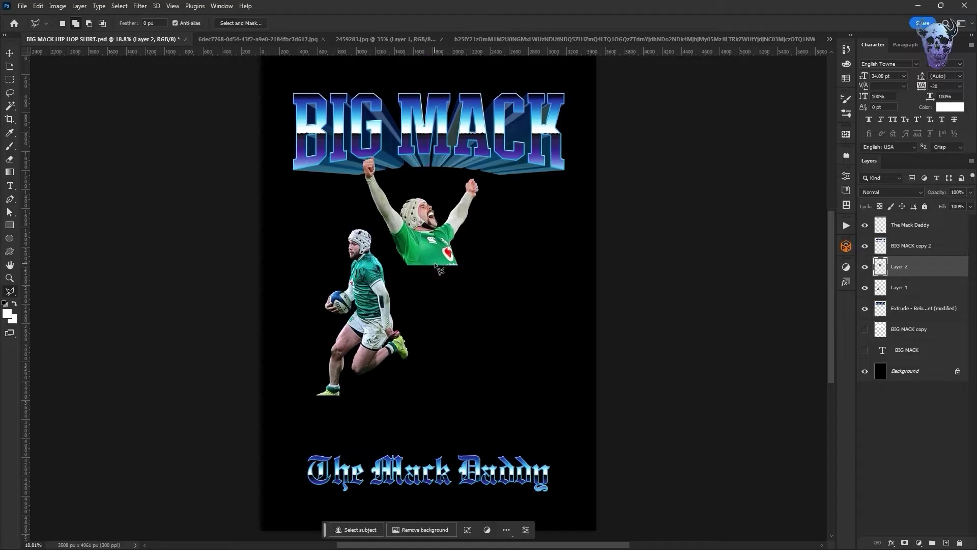
pyautogui.hotkey('ctrl', 't')
pyautogui.press('Return')
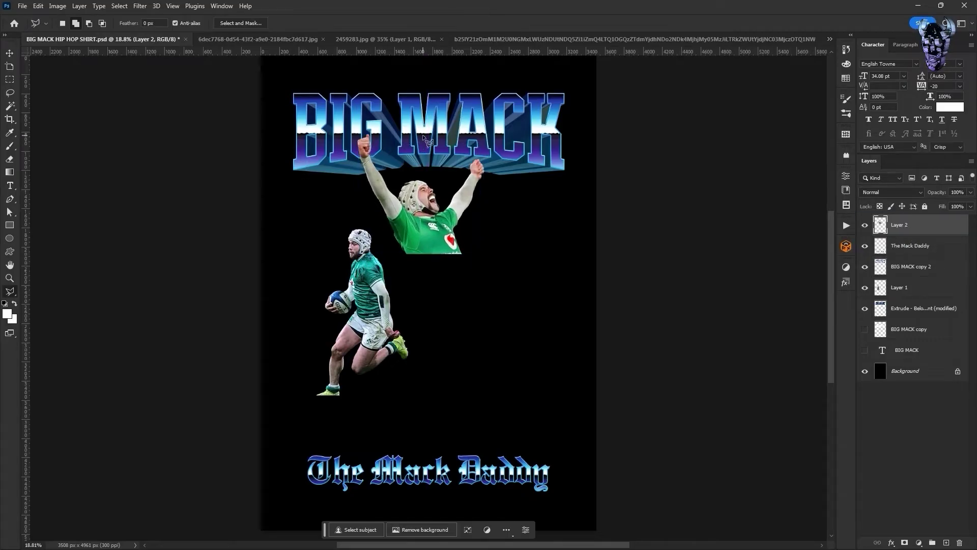
# Switch to the photo of the standing player in white headgear and resample it to 300 ppi
pyautogui.click(352, 39)
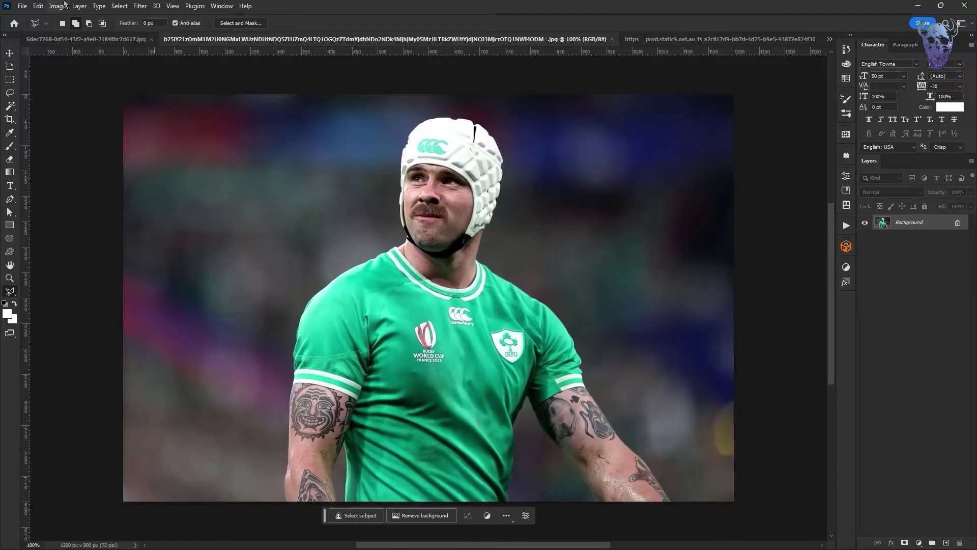
pyautogui.click(63, 4)
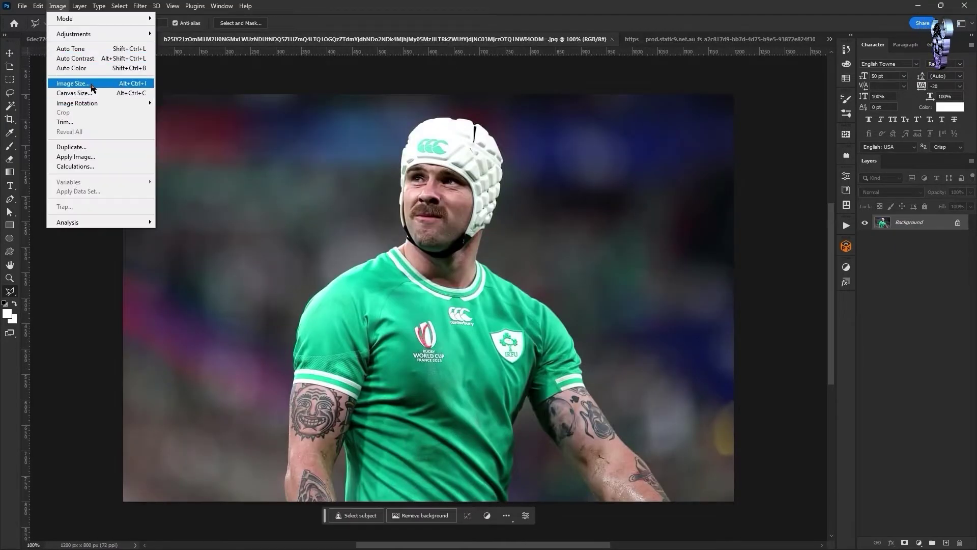
pyautogui.click(93, 86)
pyautogui.moveTo(499, 278); pyautogui.dragTo(439, 283)
pyautogui.write('300')
pyautogui.press('Return')
pyautogui.hotkey('ctrl', '0')
# Select the standing player in white headgear as the subject and check the selection around his arms
pyautogui.click(119, 6)
pyautogui.click(138, 123)
pyautogui.hotkey('ctrl', '+')
pyautogui.hotkey('ctrl', '+')
pyautogui.hotkey('ctrl', '+')
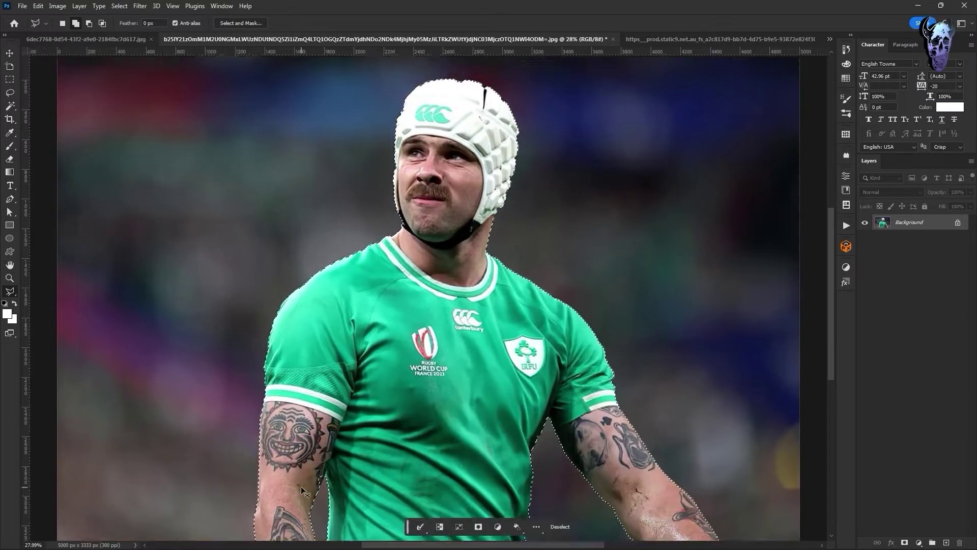
pyautogui.scroll(-6, 301, 486)
pyautogui.click(168, 423)
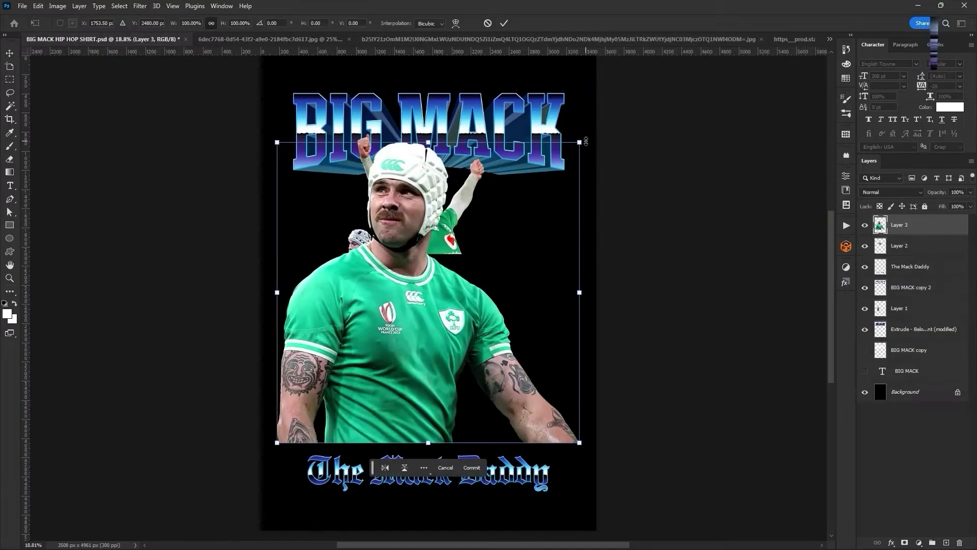
# Copy the standing player into the shirt design, scale him down, and place him at the lower centre below the cheering player
pyautogui.moveTo(457, 143); pyautogui.dragTo(460, 280)
pyautogui.moveTo(442, 320); pyautogui.dragTo(453, 340)
pyautogui.moveTo(443, 300); pyautogui.dragTo(444, 307)
pyautogui.press('Return')
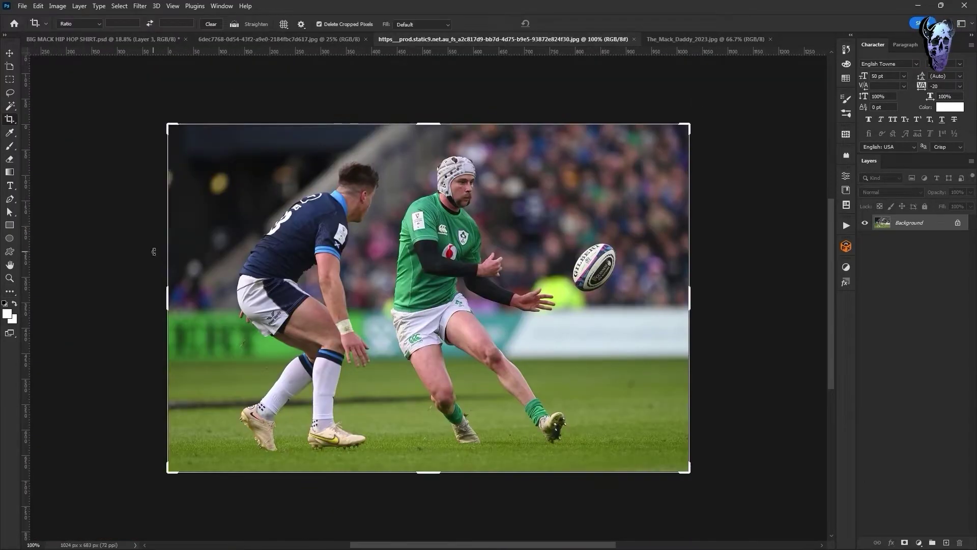
# Crop the two-player match photo to the player in green and resample it to 300 ppi
pyautogui.moveTo(168, 297); pyautogui.dragTo(275, 297)
pyautogui.moveTo(583, 296); pyautogui.dragTo(483, 277)
pyautogui.press('Return')
pyautogui.click(60, 7)
pyautogui.click(73, 84)
pyautogui.write('300')
pyautogui.press('Return')
pyautogui.hotkey('ctrl', '0')
# Select the player in green as the subject and inspect the selection edges from legs to headgear
pyautogui.click(11, 80)
pyautogui.click(119, 7)
pyautogui.click(143, 124)
pyautogui.hotkey('ctrl', '+')
pyautogui.hotkey('ctrl', '+')
pyautogui.hotkey('ctrl', '+')
pyautogui.hotkey('ctrl', '+')
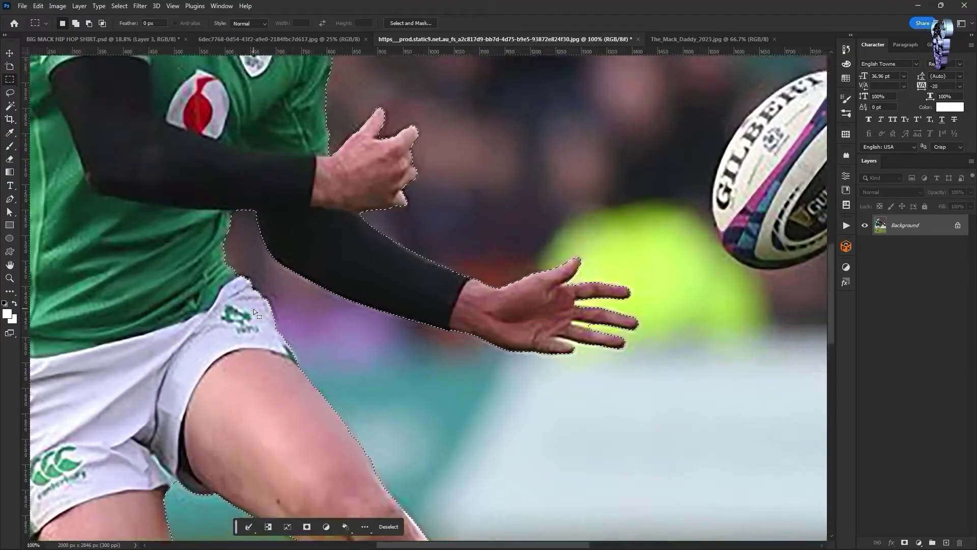
pyautogui.scroll(-10, 253, 309)
pyautogui.hscroll(-5, 260, 306)
pyautogui.scroll(20, 278, 290)
# Refine the edge of the player selection with Smooth set to 10
pyautogui.click(120, 7)
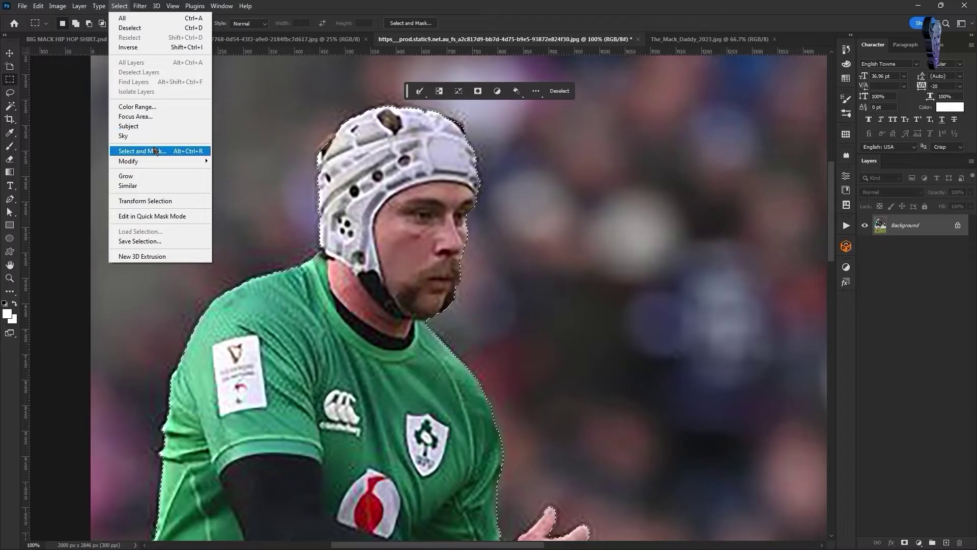
pyautogui.keyDown('shift'); pyautogui.click(153, 151); pyautogui.keyUp('shift')
pyautogui.click(486, 119)
pyautogui.click(461, 186)
pyautogui.moveTo(520, 84); pyautogui.dragTo(706, 131)
pyautogui.scroll(-10, 540, 262)
pyautogui.scroll(-3, 540, 262)
pyautogui.moveTo(649, 249); pyautogui.dragTo(655, 250)
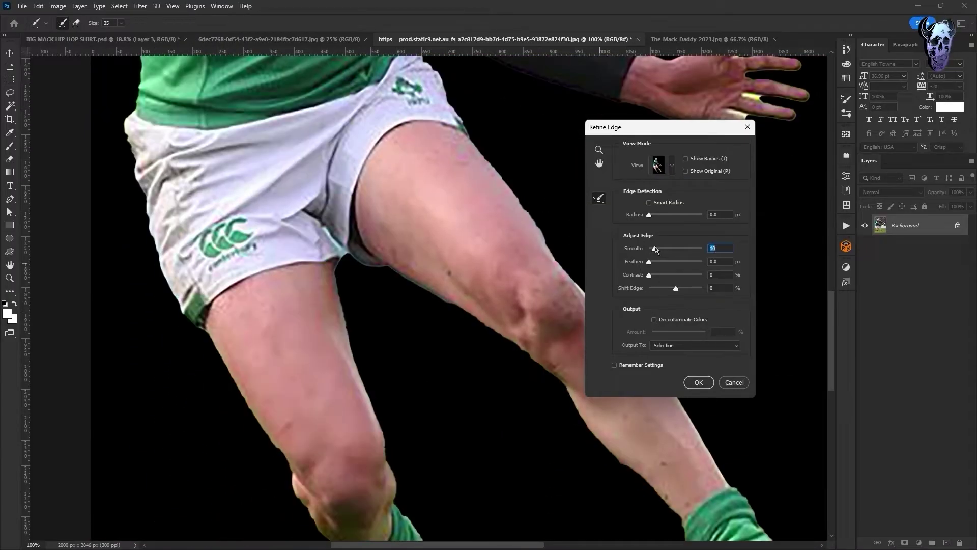
pyautogui.click(697, 384)
# Cut the passing player out to a new layer, copy him into the shirt design, and scale him into place right of centre
pyautogui.hotkey('ctrl', 'j')
pyautogui.click(865, 246)
pyautogui.hotkey('ctrl', '0')
pyautogui.keyDown('ctrl'); pyautogui.click(881, 227); pyautogui.keyUp('ctrl')
pyautogui.hotkey('ctrl', 'c')
pyautogui.click(161, 40)
pyautogui.hotkey('ctrl', 'v')
pyautogui.hotkey('ctrl', 't')
pyautogui.moveTo(430, 181); pyautogui.dragTo(433, 248)
pyautogui.moveTo(425, 312); pyautogui.dragTo(512, 290)
pyautogui.moveTo(518, 384); pyautogui.dragTo(522, 376)
pyautogui.press('Return')
# Enlarge the running player on Layer 1 slightly and shift him towards the left side of the design
pyautogui.click(912, 288)
pyautogui.hotkey('ctrl', 't')
pyautogui.moveTo(393, 232)
pyautogui.mouseDown()
pyautogui.moveTo(370, 236)
pyautogui.moveTo(389, 227)
pyautogui.mouseUp()
pyautogui.press('Return')
# Resize the passing player on Layer 4 slightly and move him outward to balance the running player
pyautogui.click(905, 312)
pyautogui.hotkey('ctrl', 't')
pyautogui.moveTo(517, 227); pyautogui.dragTo(517, 228)
pyautogui.moveTo(522, 375); pyautogui.dragTo(523, 385)
pyautogui.moveTo(524, 359); pyautogui.dragTo(531, 359)
pyautogui.press('Return')
pyautogui.click(899, 225)
pyautogui.hotkey('ctrl', 't')
pyautogui.press('Return')
# Scale the standing player on Layer 3 to 96.75% and move him down to overlap the The Mack Daddy text
pyautogui.click(898, 329)
pyautogui.hotkey('ctrl', 't')
pyautogui.moveTo(439, 307); pyautogui.dragTo(439, 317)
pyautogui.hotkey('shift', 'Down')
pyautogui.hotkey('shift', 'Down')
pyautogui.hotkey('shift', 'Down')
pyautogui.hotkey('shift', 'Down')
pyautogui.hotkey('shift', 'Down')
pyautogui.hotkey('shift', 'Down')
pyautogui.hotkey('shift', 'Down')
pyautogui.hotkey('shift', 'Down')
pyautogui.hotkey('shift', 'Down')
pyautogui.hotkey('shift', 'Down')
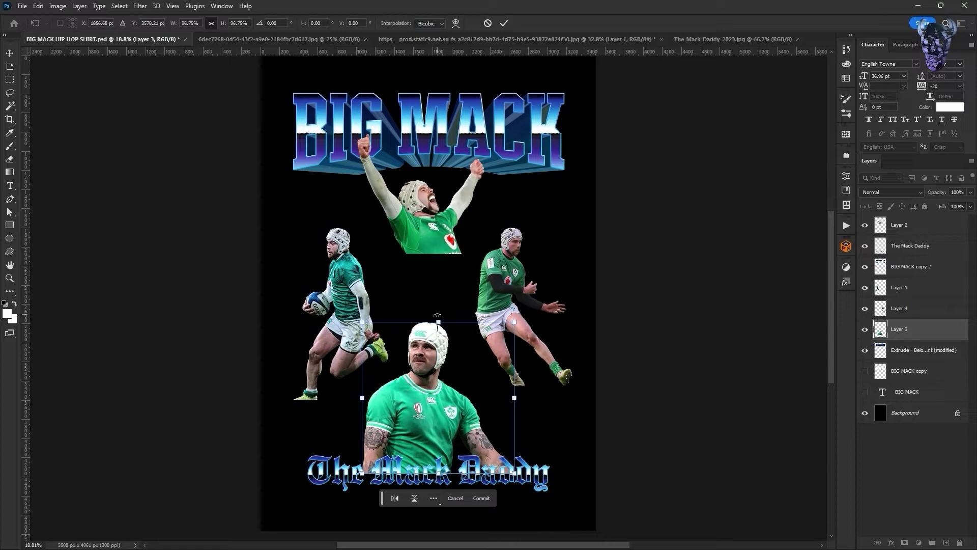
pyautogui.press('Return')
# Close the passing player's photo without saving and select the long-haired man in 6dec7768-0d54-43f2-a9e0-2184fbc7d617.jpg as the subject
pyautogui.click(662, 40)
pyautogui.press('n')
pyautogui.click(474, 41)
pyautogui.click(345, 42)
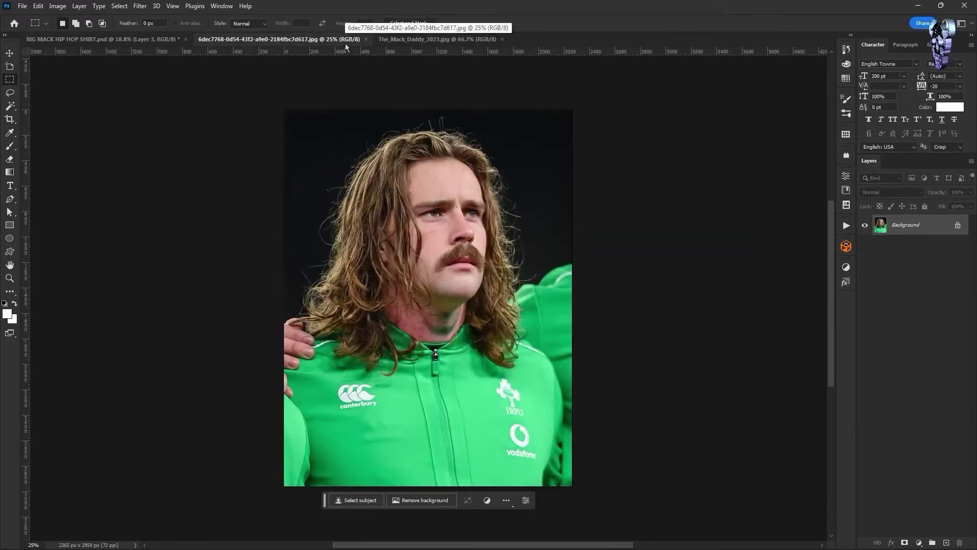
pyautogui.click(130, 7)
pyautogui.click(159, 124)
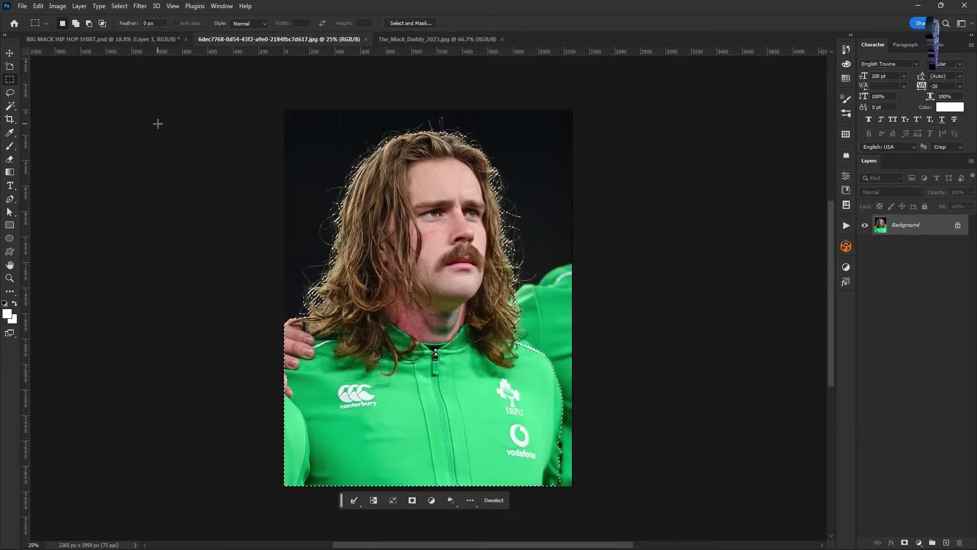
pyautogui.click(58, 5)
pyautogui.click(76, 80)
pyautogui.press('Escape')
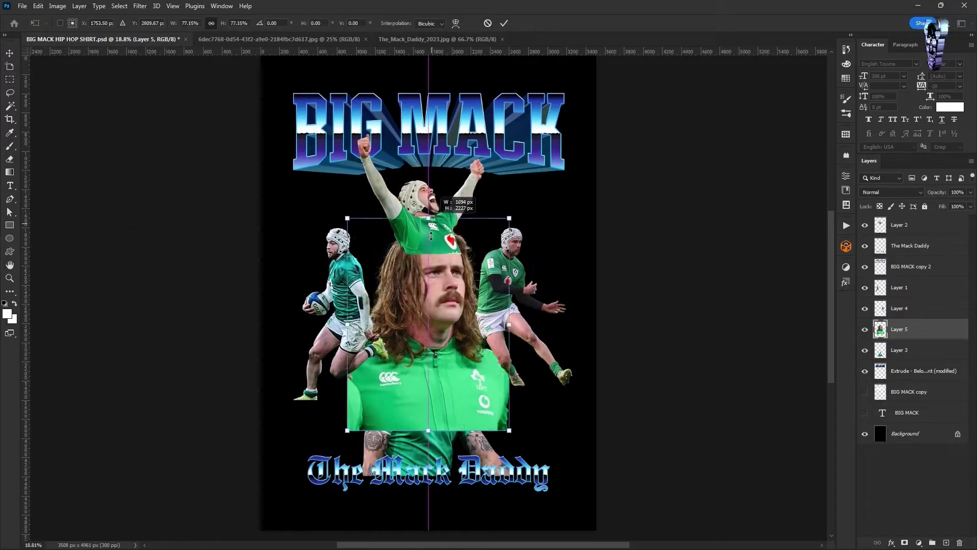
# Place the long-haired portrait cutout in the shirt design and scale it down between the two side players
pyautogui.moveTo(431, 237); pyautogui.dragTo(433, 255)
pyautogui.press('Return')
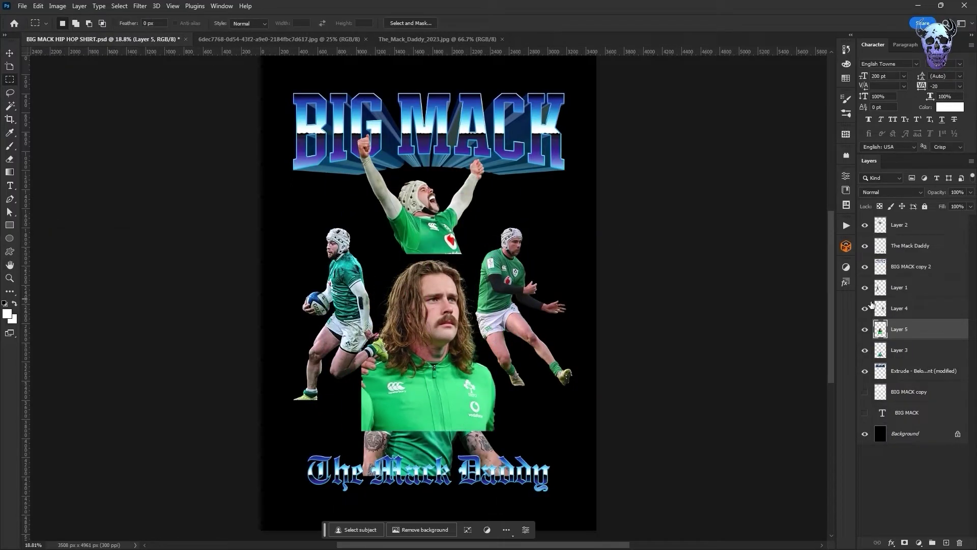
# Restack the layers with The Mack Daddy on top, followed by Layer 3 and Layer 5, and BIG MACK copy 2 below the extrusion
pyautogui.moveTo(901, 246); pyautogui.dragTo(901, 216)
pyautogui.moveTo(901, 266); pyautogui.dragTo(900, 382)
pyautogui.moveTo(897, 309); pyautogui.dragTo(904, 246)
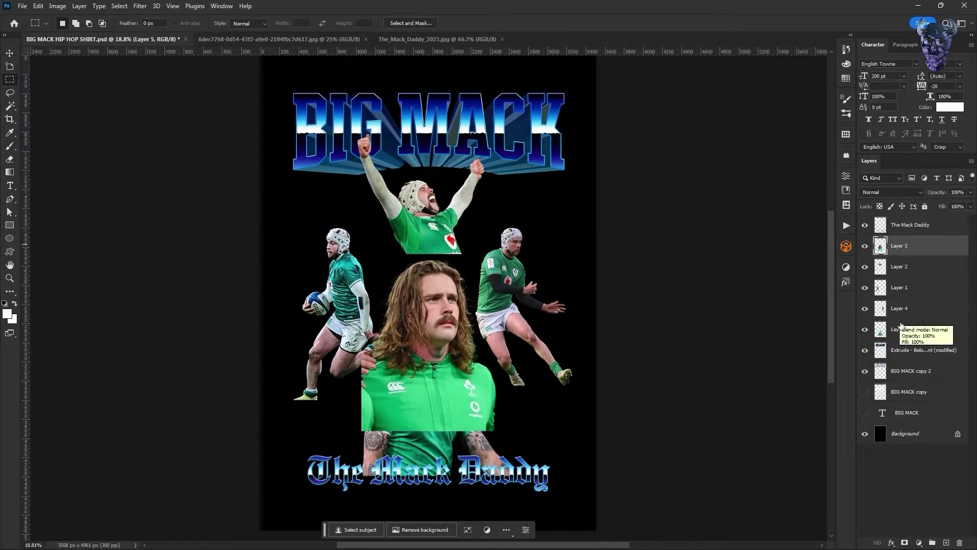
pyautogui.moveTo(901, 326); pyautogui.dragTo(903, 236)
# Move the long-haired portrait on Layer 5 up behind the standing player, overlapping the cheering player's jersey
pyautogui.hotkey('ctrl', 't')
pyautogui.click(908, 266)
pyautogui.hotkey('ctrl', 't')
pyautogui.moveTo(466, 337); pyautogui.dragTo(466, 301)
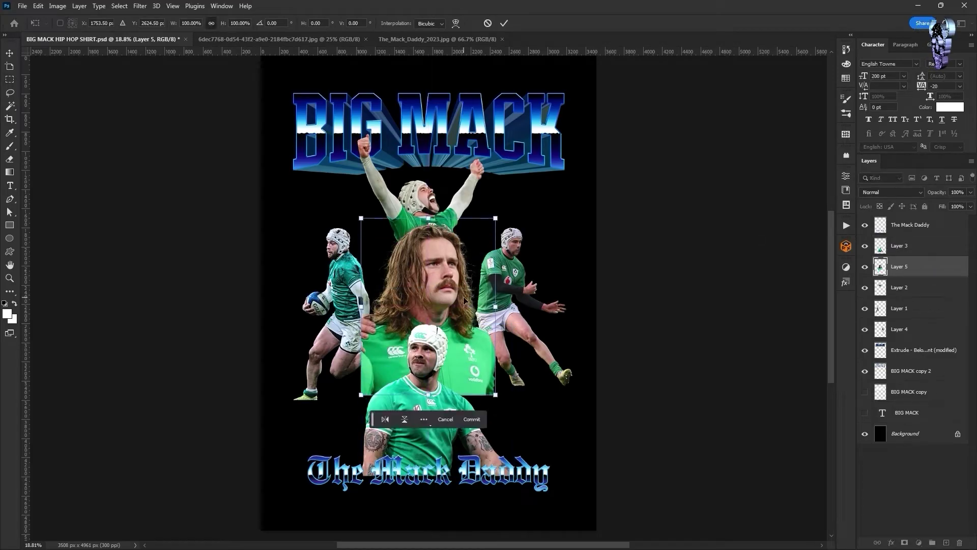
pyautogui.press('Return')
# Move Layer 1 above Layer 5, then enlarge and reposition the running player so his foot overlaps the central portrait
pyautogui.moveTo(893, 309); pyautogui.dragTo(894, 258)
pyautogui.hotkey('ctrl', 't')
pyautogui.moveTo(390, 314)
pyautogui.mouseDown()
pyautogui.moveTo(403, 314)
pyautogui.moveTo(383, 330)
pyautogui.mouseUp()
pyautogui.moveTo(402, 241); pyautogui.dragTo(402, 235)
pyautogui.press('Return')
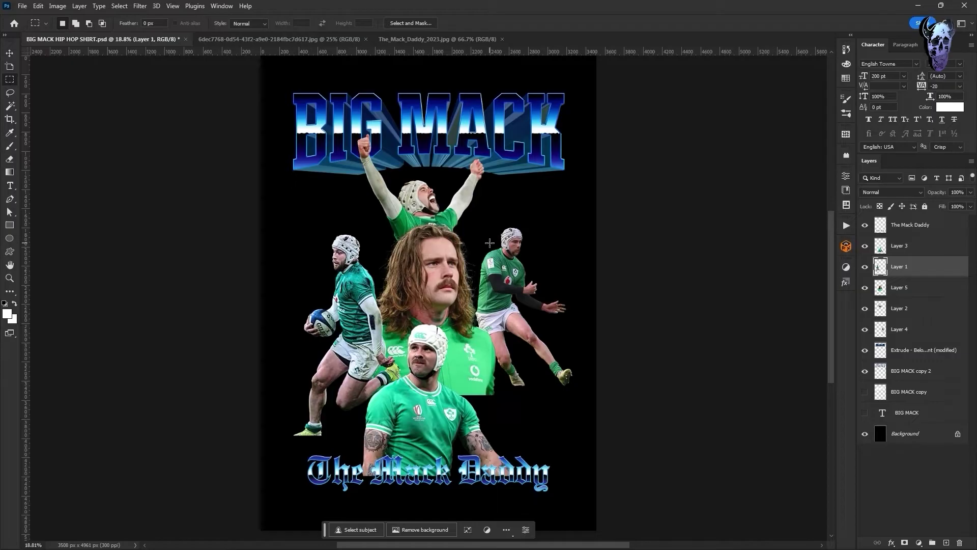
# Enlarge the cheering player on Layer 2 and nudge him into position against the BIG MACK lettering
pyautogui.click(911, 311)
pyautogui.hotkey('ctrl', 't')
pyautogui.moveTo(422, 138); pyautogui.dragTo(421, 130)
pyautogui.hotkey('shift', 'Left')
pyautogui.hotkey('shift', 'Left')
pyautogui.hotkey('shift', 'Down')
pyautogui.moveTo(514, 91); pyautogui.dragTo(508, 86)
pyautogui.press('Return')
# Shrink the long-haired portrait on Layer 5 slightly and fit it under the cheering player
pyautogui.click(906, 292)
pyautogui.hotkey('ctrl', 't')
pyautogui.moveTo(428, 395); pyautogui.dragTo(434, 386)
pyautogui.press('Return')
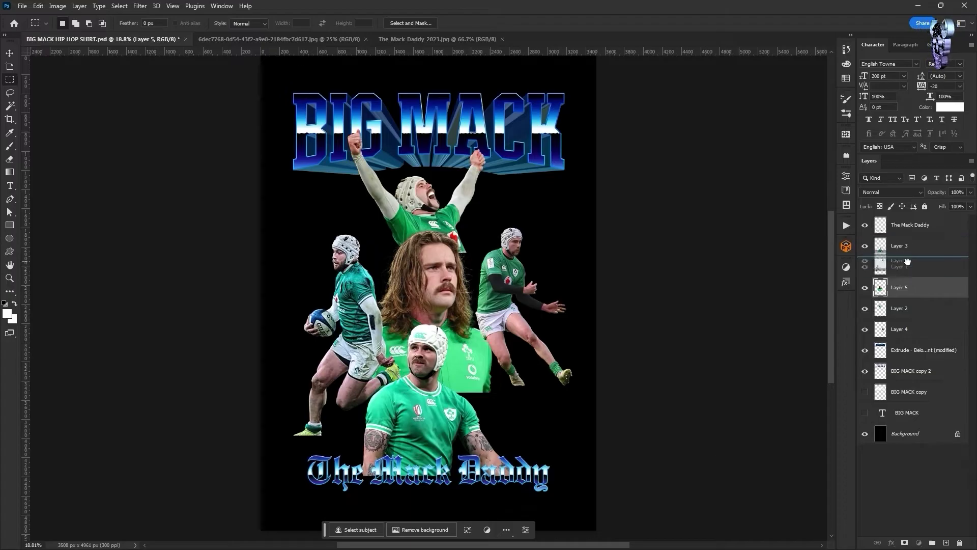
# Move Layer 4 above Layer 1, scale the passing player to 115.96%, and shift him down and right
pyautogui.moveTo(907, 261); pyautogui.dragTo(907, 259)
pyautogui.hotkey('ctrl', 't')
pyautogui.moveTo(475, 386); pyautogui.dragTo(473, 420)
pyautogui.moveTo(533, 349); pyautogui.dragTo(542, 364)
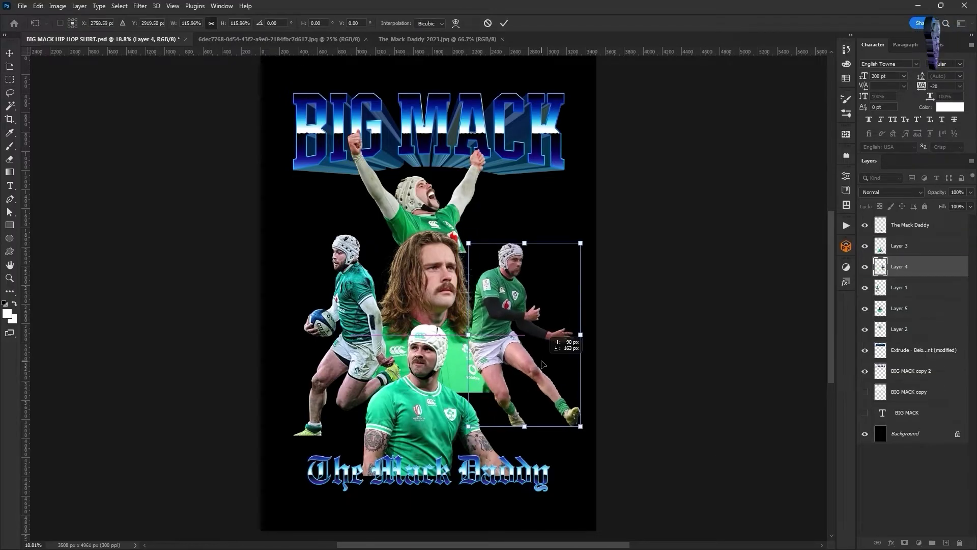
pyautogui.press('Return')
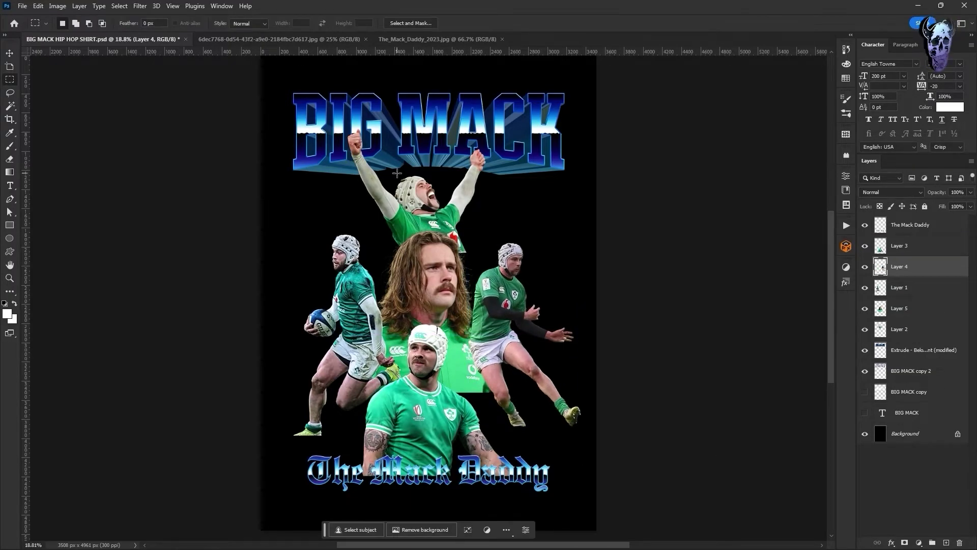
# Scale the passing player down slightly and move him up beside the long-haired portrait
pyautogui.hotkey('ctrl', 't')
pyautogui.moveTo(582, 425); pyautogui.dragTo(567, 404)
pyautogui.moveTo(557, 363); pyautogui.dragTo(576, 391)
pyautogui.moveTo(532, 335); pyautogui.dragTo(534, 326)
pyautogui.press('Return')
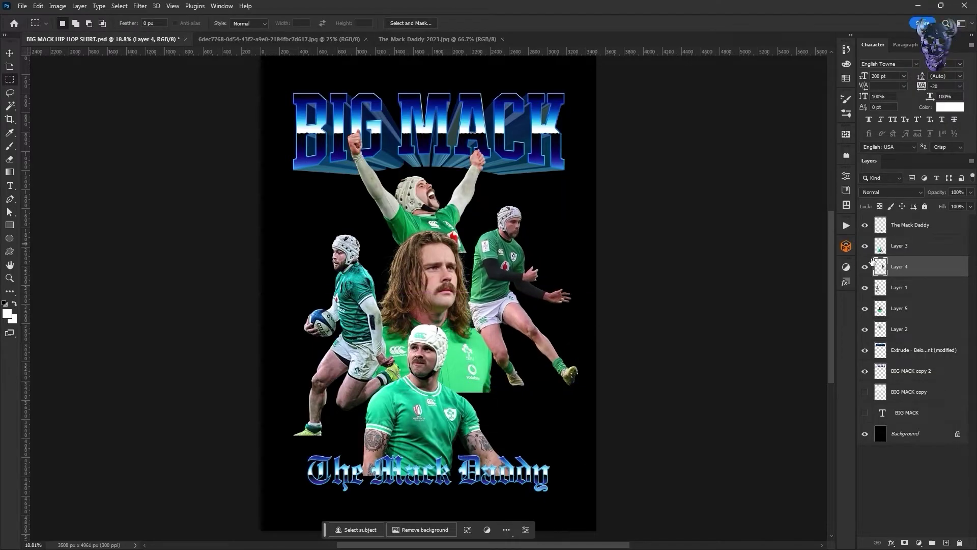
# Draw an unfilled, white-stroked circle about 1021 px wide below the passing player's feet, beside the standing player
pyautogui.moveTo(646, 460); pyautogui.dragTo(679, 467)
pyautogui.hotkey('ctrl', 't')
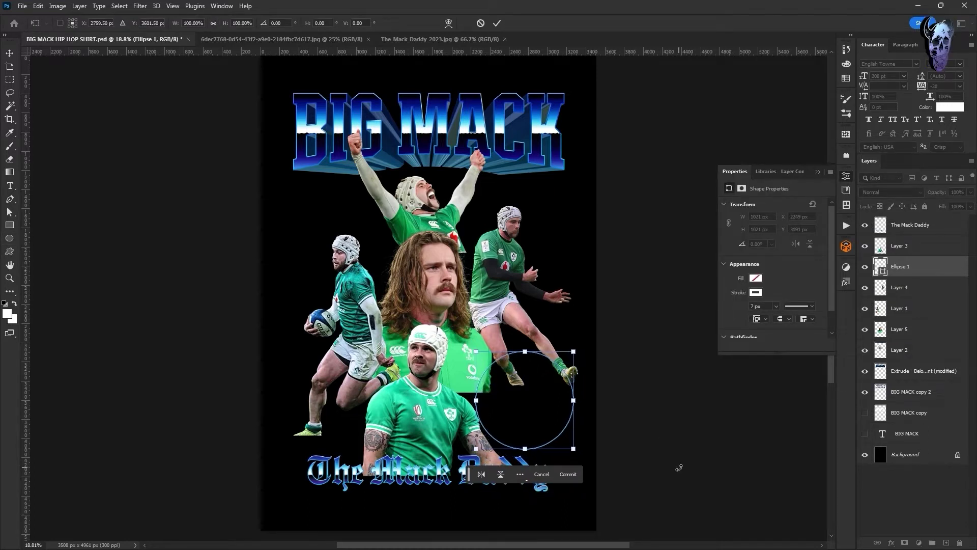
pyautogui.press('Return')
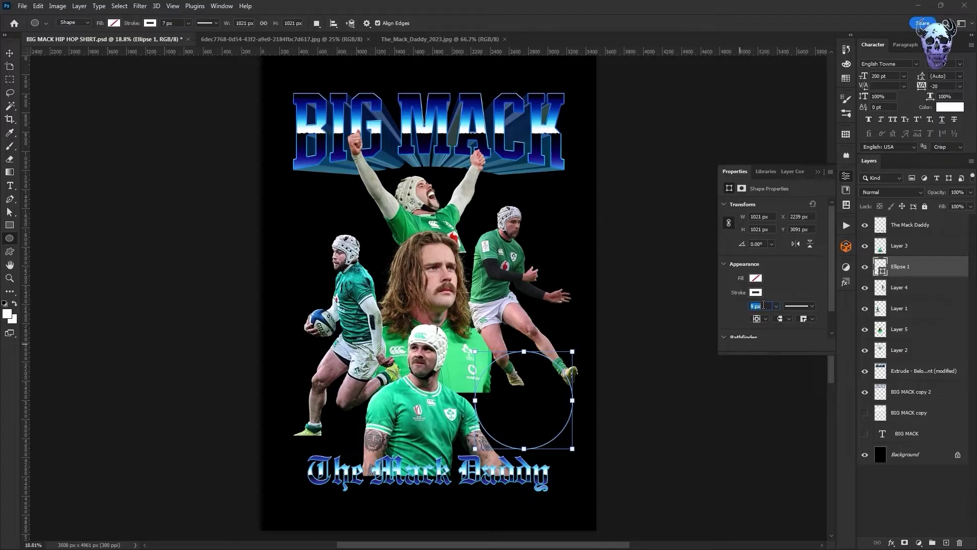
# Give the circle a black fill and a 21 px white stroke, and rasterize its layer
pyautogui.click(756, 278)
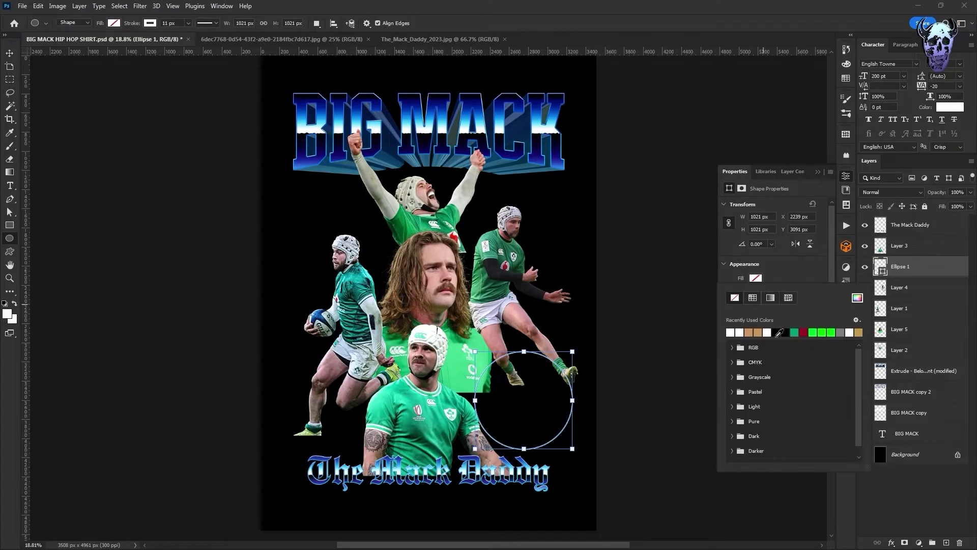
pyautogui.click(810, 279)
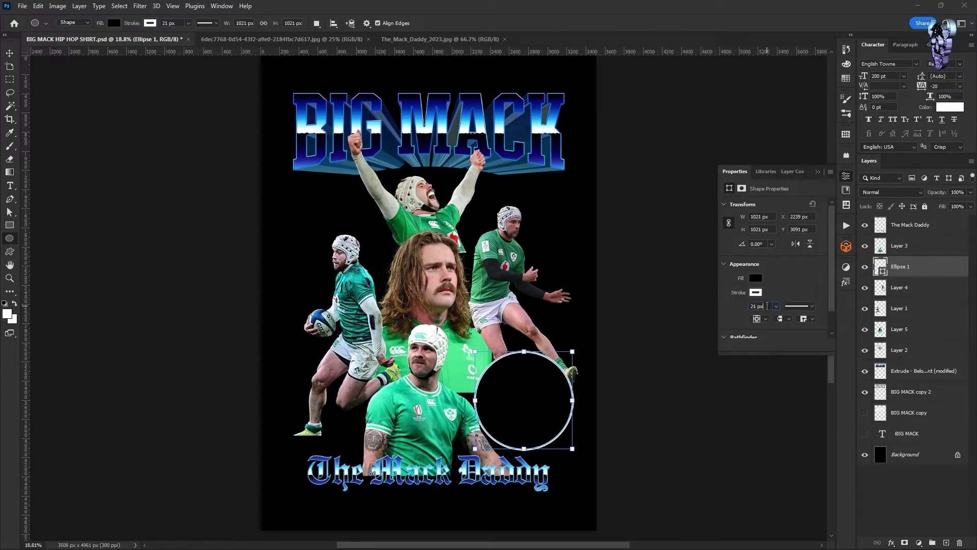
pyautogui.rightClick(921, 263)
pyautogui.click(896, 292)
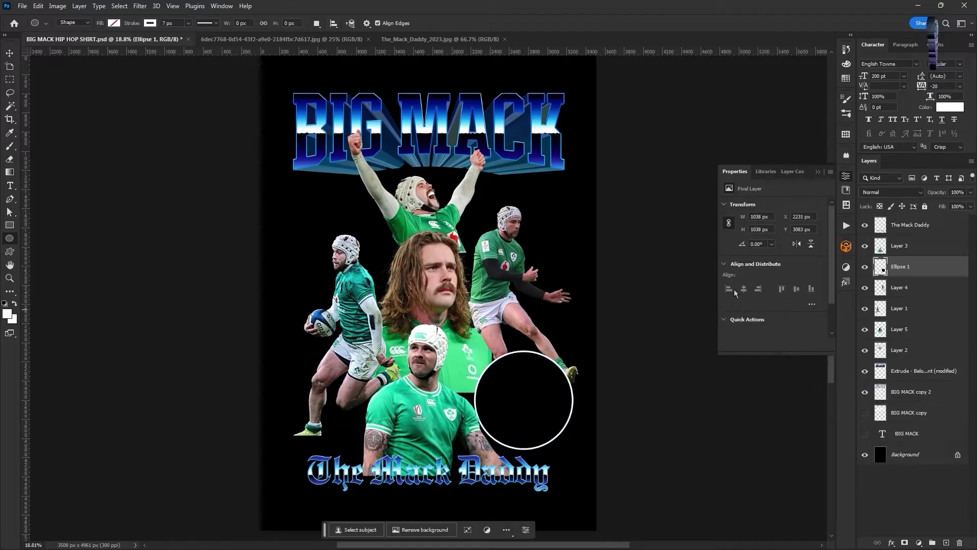
# Switch to The_Mack_Daddy_2023.jpg and try a rectangular marquee around the man's head, then clear the selection
pyautogui.click(462, 39)
pyautogui.click(15, 81)
pyautogui.moveTo(293, 118); pyautogui.dragTo(484, 302)
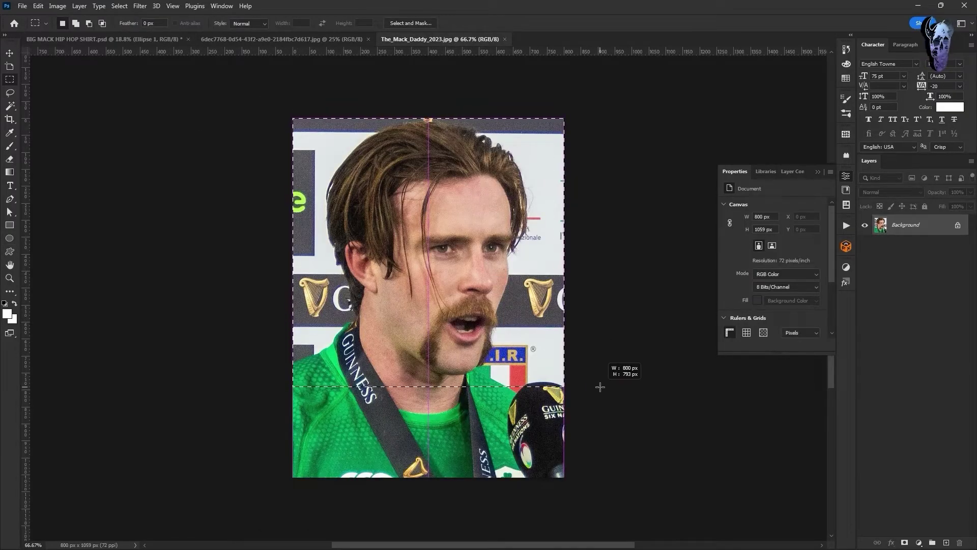
pyautogui.hotkey('ctrl', 'd')
# Resample The_Mack_Daddy_2023.jpg to a resolution of 300 pixels/inch
pyautogui.click(57, 7)
pyautogui.click(94, 87)
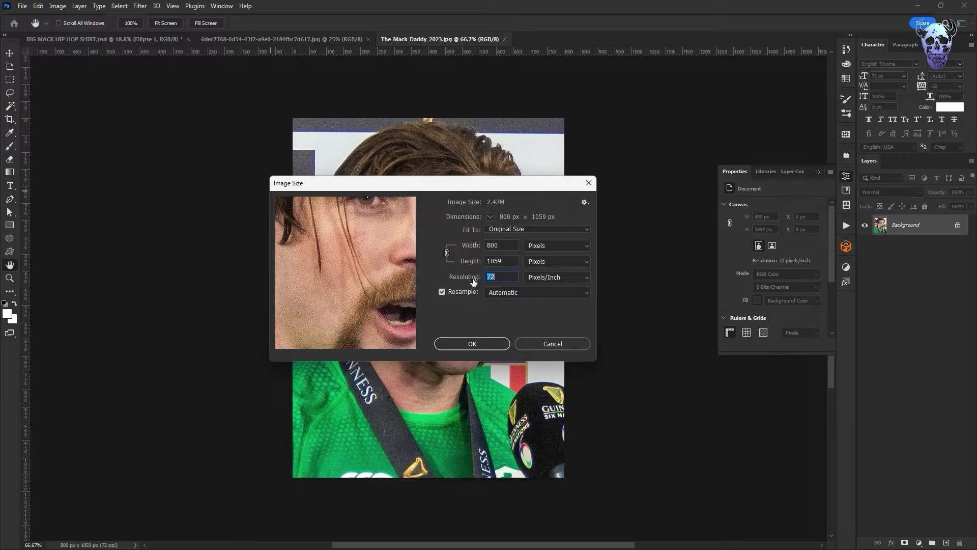
pyautogui.write('300')
pyautogui.press('Return')
pyautogui.hotkey('ctrl', '0')
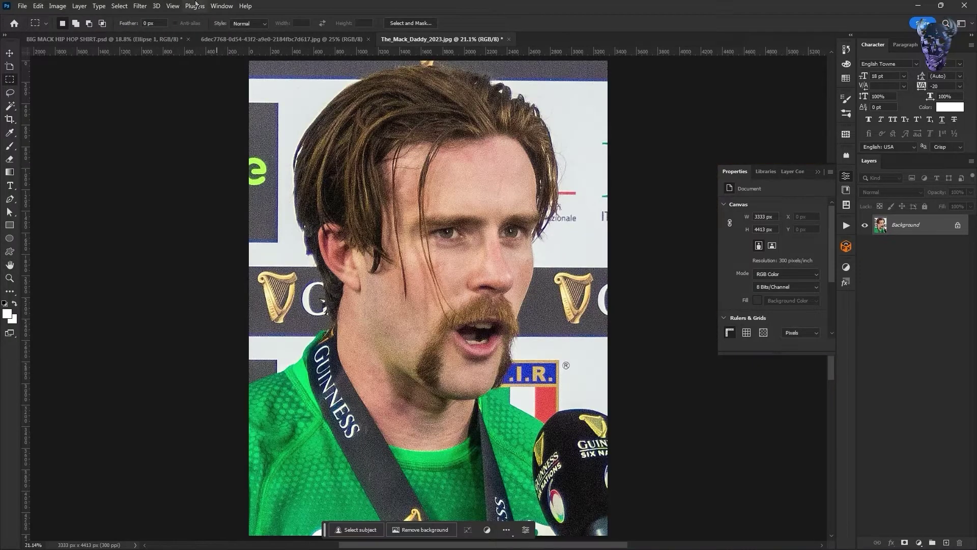
# Select the man as the subject and paste his cut-out into BIG MACK HIP HOP SHIRT.psd
pyautogui.click(120, 5)
pyautogui.click(149, 127)
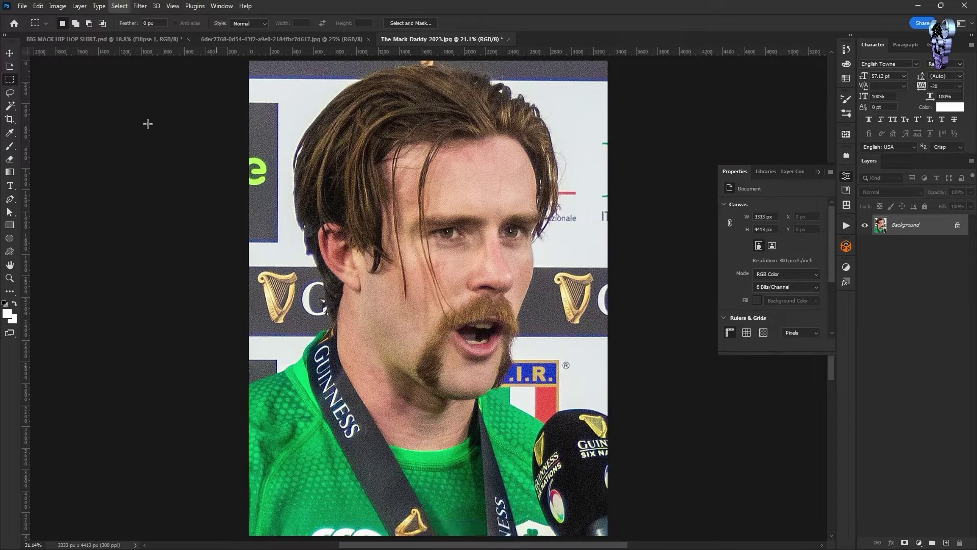
pyautogui.click(127, 39)
pyautogui.hotkey('ctrl', 'v')
# Scale the pasted moustached portrait down and position it over the black circle beside the standing player
pyautogui.hotkey('ctrl', 't')
pyautogui.moveTo(589, 292); pyautogui.dragTo(365, 255)
pyautogui.moveTo(332, 275); pyautogui.dragTo(540, 391)
pyautogui.moveTo(572, 408); pyautogui.dragTo(557, 408)
pyautogui.moveTo(534, 408); pyautogui.dragTo(540, 409)
pyautogui.moveTo(524, 363); pyautogui.dragTo(524, 358)
pyautogui.hotkey('shift', 'Down')
pyautogui.hotkey('shift', 'Down')
pyautogui.hotkey('shift', 'Down')
pyautogui.hotkey('shift', 'Right')
pyautogui.hotkey('shift', 'Right')
pyautogui.press('Return')
# Load the circle's outline as a selection and delete the parts of the portrait that lie outside it
pyautogui.keyDown('ctrl'); pyautogui.click(882, 289); pyautogui.keyUp('ctrl')
pyautogui.rightClick(562, 281)
pyautogui.click(566, 286)
pyautogui.press('Delete')
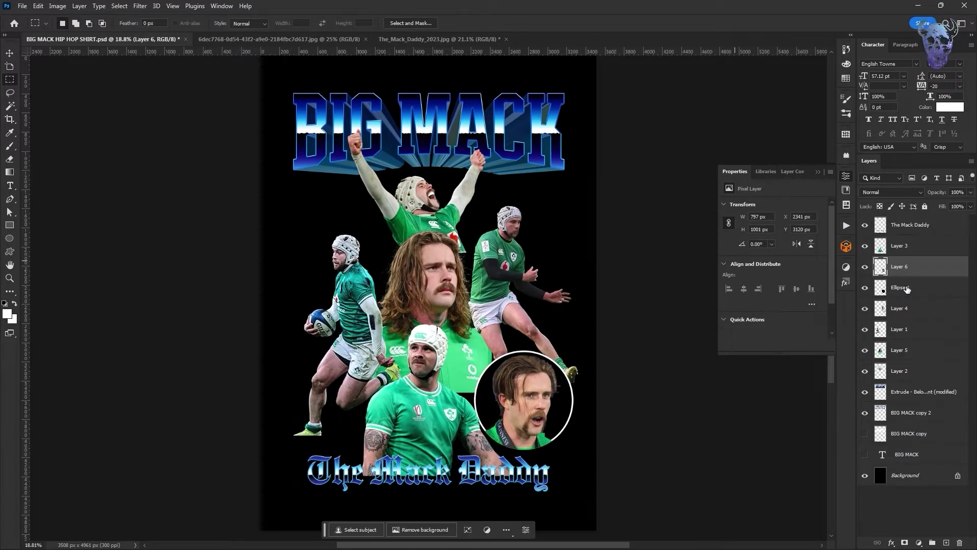
# Duplicate the Ellipse 1 layer above the portrait and remove the copy's black fill, keeping only the white ring
pyautogui.rightClick(907, 289)
pyautogui.click(868, 197)
pyautogui.press('Return')
pyautogui.moveTo(904, 288); pyautogui.dragTo(905, 267)
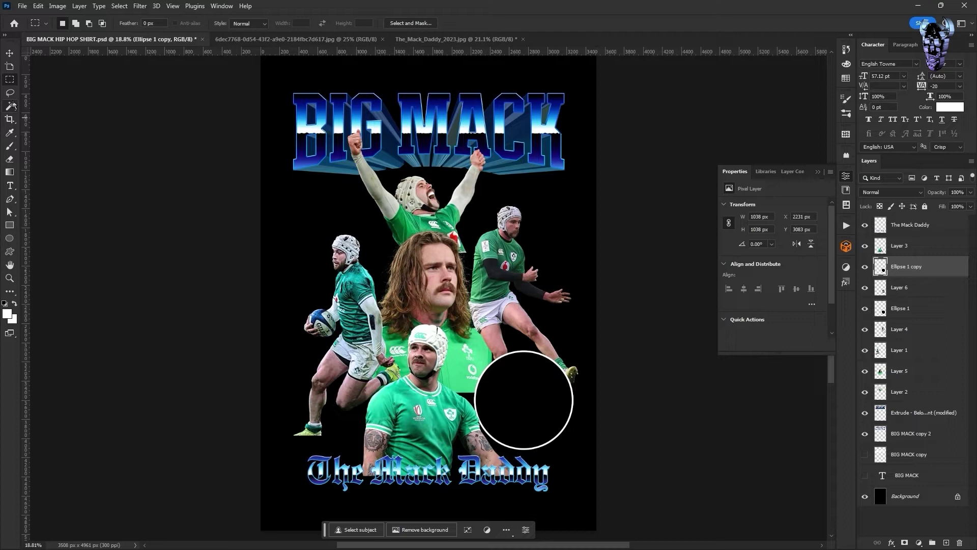
pyautogui.click(515, 389)
pyautogui.press('Delete')
pyautogui.hotkey('ctrl', 'd')
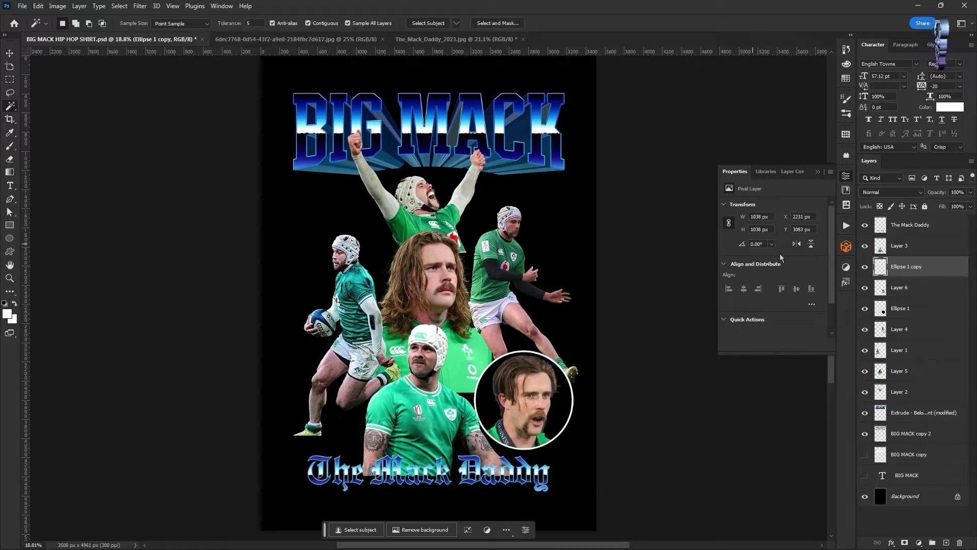
# Scale the ring, portrait and black circle layers together down to about 948 px wide
pyautogui.keyDown('shift'); pyautogui.click(901, 308); pyautogui.keyUp('shift')
pyautogui.hotkey('ctrl', 't')
pyautogui.moveTo(525, 449); pyautogui.dragTo(525, 443)
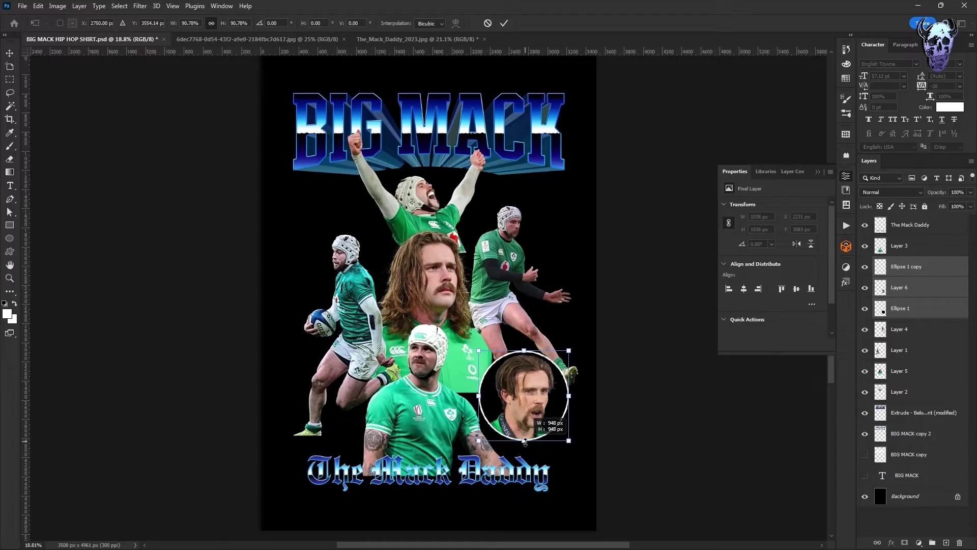
pyautogui.press('Return')
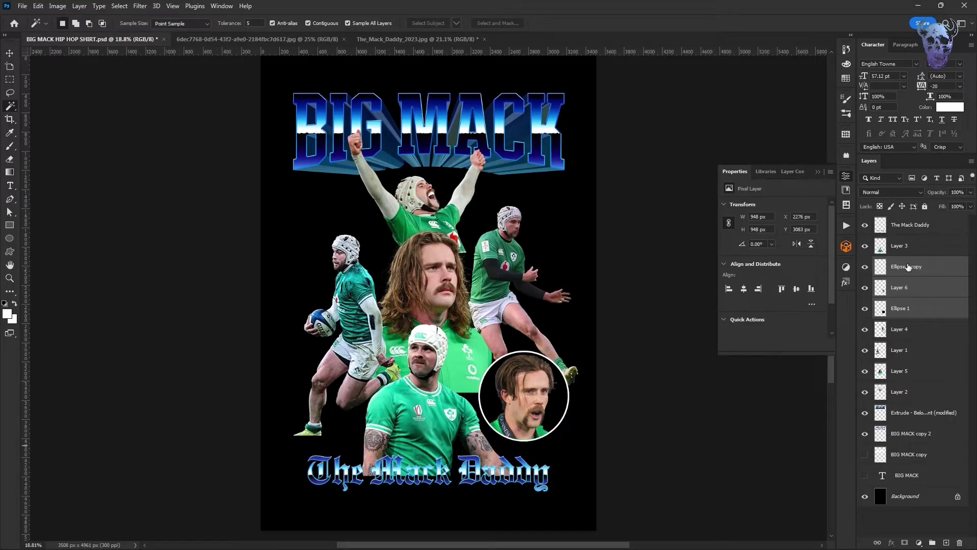
# Give the ring an inside blue gradient stroke and Bevel & Emboss with Contour, and rasterize its layer style
pyautogui.click(909, 267)
pyautogui.click(77, 5)
pyautogui.click(214, 130)
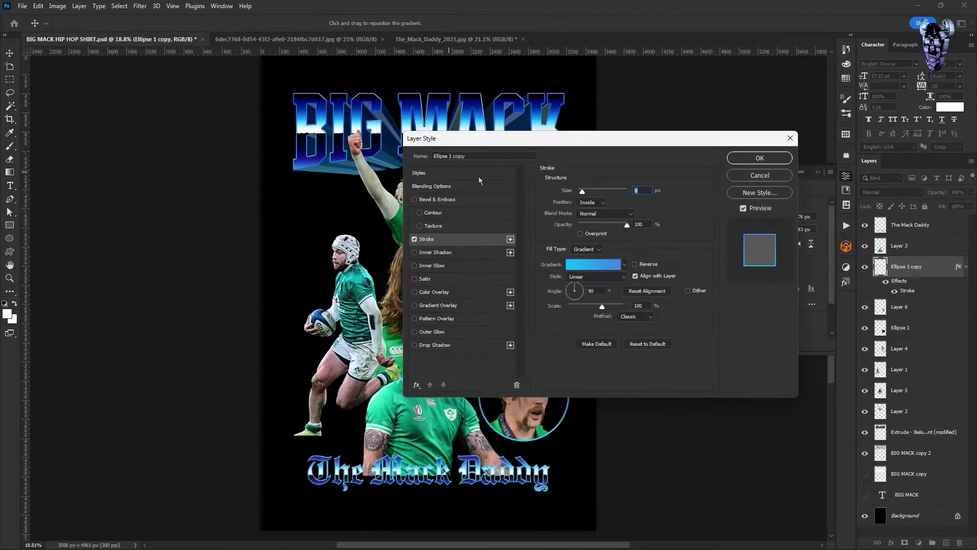
pyautogui.moveTo(580, 144); pyautogui.dragTo(209, 214)
pyautogui.click(49, 280)
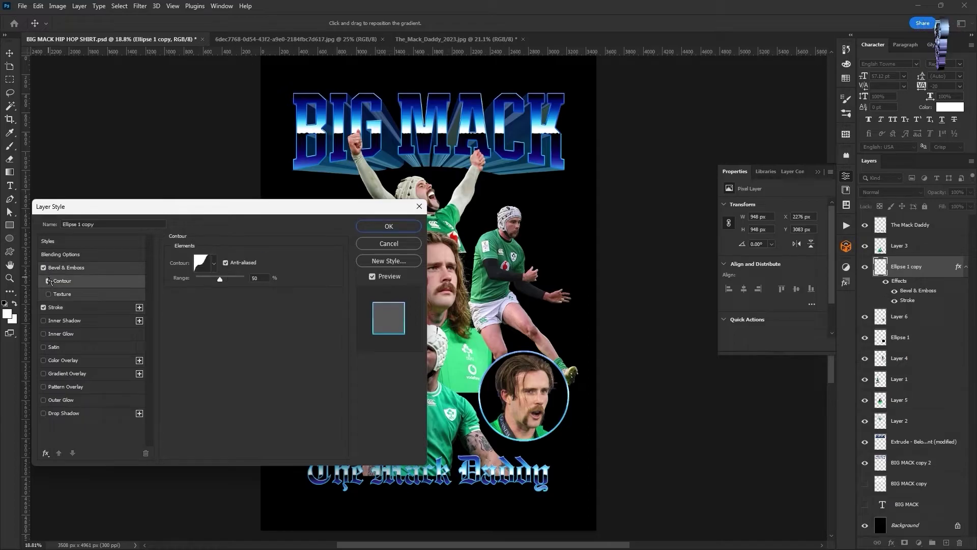
pyautogui.click(387, 229)
pyautogui.rightClick(908, 264)
pyautogui.click(872, 316)
# Scale the portrait inside the ring down to about 693 px wide, leaving space above his hair
pyautogui.click(896, 288)
pyautogui.hotkey('ctrl', 't')
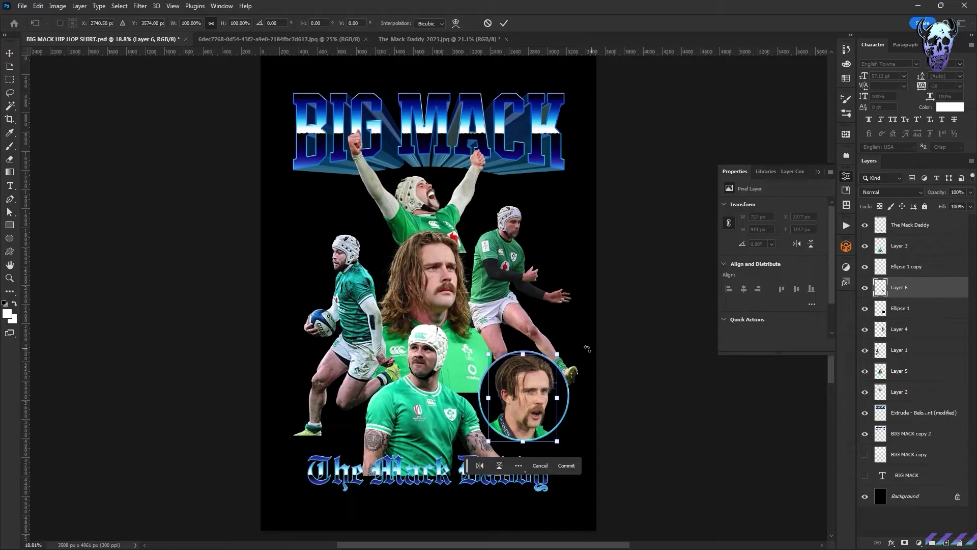
pyautogui.moveTo(525, 353); pyautogui.dragTo(526, 358)
pyautogui.press('Return')
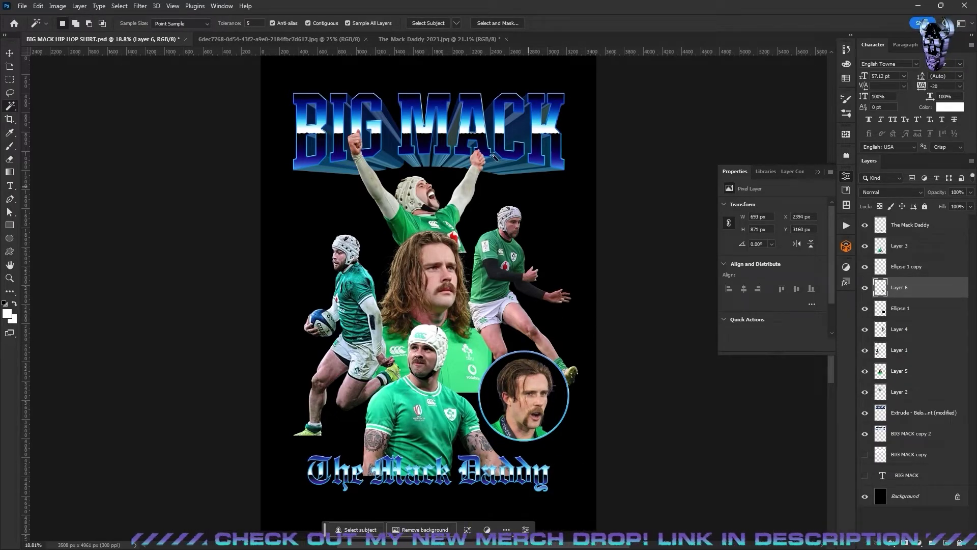
# Close the long-haired portrait's source photo and The_Mack_Daddy_2023.jpg without saving changes
pyautogui.click(279, 39)
pyautogui.click(366, 40)
pyautogui.click(301, 39)
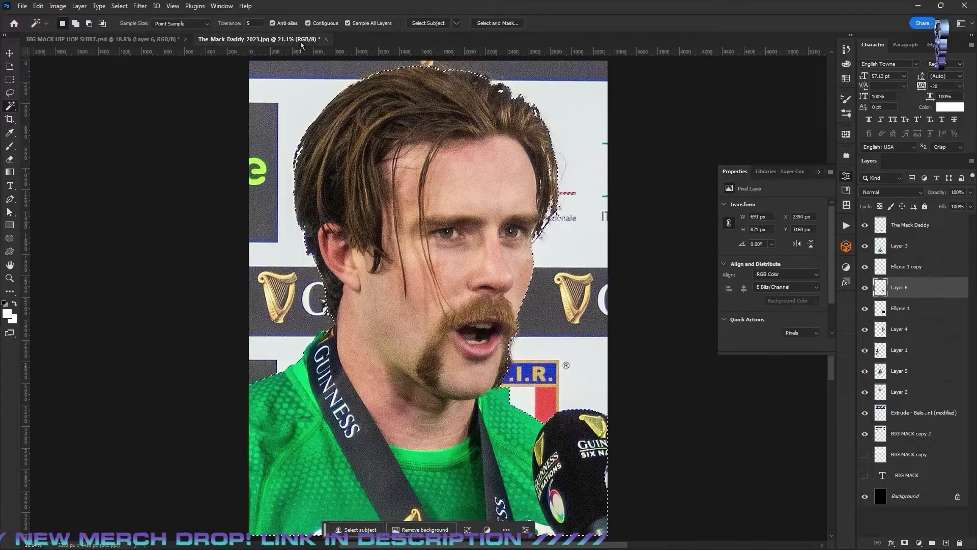
pyautogui.click(329, 39)
pyautogui.click(482, 209)
# Open the five Clover, four Fire, two Lightning and two Rugby Ball PNGs, the Rugby Goal Post, the sunset and the colorful-red-sky images
pyautogui.click(22, 6)
pyautogui.click(32, 27)
pyautogui.click(176, 186)
pyautogui.keyDown('ctrl'); pyautogui.click(229, 186); pyautogui.keyUp('ctrl')
pyautogui.keyDown('ctrl'); pyautogui.click(283, 186); pyautogui.keyUp('ctrl')
pyautogui.keyDown('ctrl'); pyautogui.click(336, 188); pyautogui.keyUp('ctrl')
pyautogui.keyDown('ctrl'); pyautogui.click(384, 188); pyautogui.keyUp('ctrl')
pyautogui.keyDown('ctrl'); pyautogui.click(176, 264); pyautogui.keyUp('ctrl')
pyautogui.keyDown('ctrl'); pyautogui.click(229, 264); pyautogui.keyUp('ctrl')
pyautogui.keyDown('ctrl'); pyautogui.click(283, 263); pyautogui.keyUp('ctrl')
pyautogui.keyDown('ctrl'); pyautogui.click(336, 264); pyautogui.keyUp('ctrl')
pyautogui.keyDown('ctrl'); pyautogui.click(229, 338); pyautogui.keyUp('ctrl')
pyautogui.keyDown('ctrl'); pyautogui.click(283, 339); pyautogui.keyUp('ctrl')
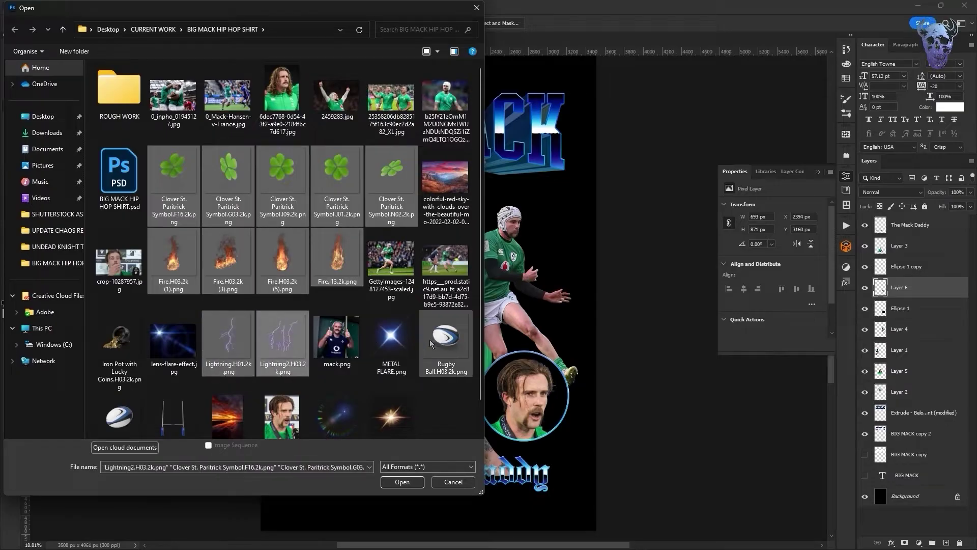
pyautogui.keyDown('ctrl'); pyautogui.click(445, 339); pyautogui.keyUp('ctrl')
pyautogui.scroll(-2, 305, 367)
pyautogui.keyDown('ctrl'); pyautogui.click(174, 391); pyautogui.keyUp('ctrl')
pyautogui.keyDown('ctrl'); pyautogui.click(119, 384); pyautogui.keyUp('ctrl')
pyautogui.keyDown('ctrl'); pyautogui.click(229, 385); pyautogui.keyUp('ctrl')
pyautogui.scroll(2, 283, 326)
pyautogui.keyDown('ctrl'); pyautogui.click(445, 180); pyautogui.keyUp('ctrl')
pyautogui.click(403, 481)
# Copy a large rectangular area of the colorful-red-sky image, close that file without saving, and return to BIG MACK HIP HOP SHIRT.psd
pyautogui.click(831, 39)
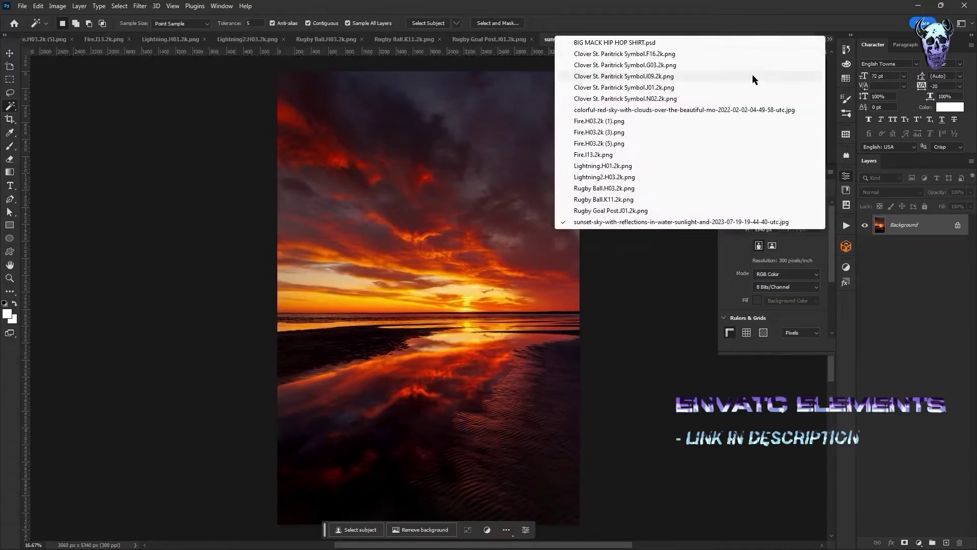
pyautogui.click(733, 110)
pyautogui.moveTo(291, 70); pyautogui.dragTo(585, 460)
pyautogui.click(299, 39)
pyautogui.click(480, 207)
pyautogui.click(830, 39)
pyautogui.click(601, 43)
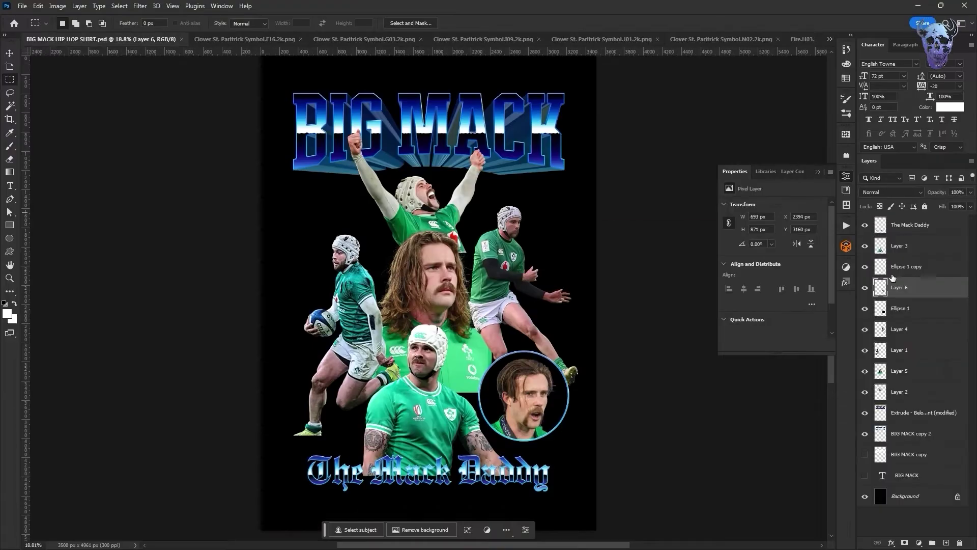
# Paste the red sky just above the BIG MACK copy layer and scale it to about 2870 px wide behind the players
pyautogui.click(913, 455)
pyautogui.hotkey('ctrl', 'v')
pyautogui.hotkey('ctrl', 't')
pyautogui.moveTo(704, 347); pyautogui.dragTo(469, 228)
pyautogui.moveTo(427, 459); pyautogui.dragTo(422, 521)
pyautogui.press('Return')
# Delete the strip of the sky image that extends below The Mack Daddy lettering
pyautogui.scroll(-1, 79, 191)
pyautogui.moveTo(242, 511); pyautogui.dragTo(608, 449)
pyautogui.press('Delete')
pyautogui.hotkey('ctrl', 'd')
pyautogui.scroll(1, 612, 347)
pyautogui.scroll(1, 614, 346)
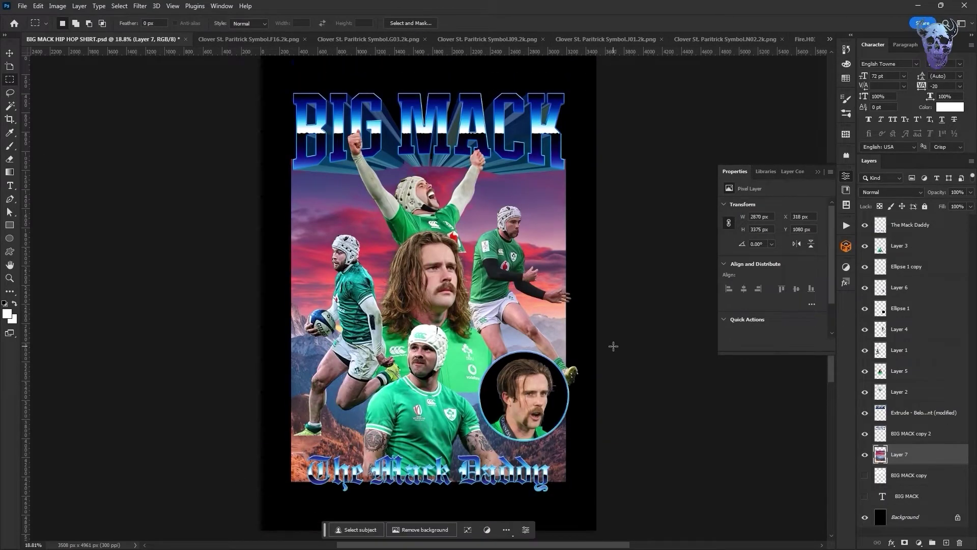
# Copy each of the five clover images into the shirt design, closing the source files
pyautogui.click(275, 40)
pyautogui.click(304, 40)
pyautogui.hotkey('ctrl', 'v')
pyautogui.click(255, 40)
pyautogui.moveTo(253, 124); pyautogui.dragTo(605, 475)
pyautogui.click(306, 39)
pyautogui.hotkey('ctrl', 'v')
pyautogui.click(255, 40)
pyautogui.click(306, 39)
pyautogui.click(255, 40)
pyautogui.hotkey('ctrl', 'v')
pyautogui.click(255, 40)
pyautogui.click(305, 40)
pyautogui.hotkey('ctrl', 'v')
# Scale the five clover layers down together and move them toward the raised-arm player
pyautogui.keyDown('shift'); pyautogui.click(901, 308); pyautogui.keyUp('shift')
pyautogui.hotkey('ctrl', 't')
pyautogui.moveTo(527, 378); pyautogui.dragTo(438, 293)
# Position the first clovers individually beside the raised arm and flip one of them horizontally
pyautogui.click(896, 313)
pyautogui.hotkey('ctrl', 't')
pyautogui.click(900, 292)
pyautogui.moveTo(359, 228)
pyautogui.mouseDown()
pyautogui.moveTo(326, 198)
pyautogui.moveTo(323, 229)
pyautogui.moveTo(388, 251)
pyautogui.moveTo(356, 221)
pyautogui.mouseUp()
pyautogui.hotkey('ctrl', 't')
pyautogui.click(38, 7)
pyautogui.moveTo(55, 240)
pyautogui.click(208, 429)
pyautogui.press('Return')
# Resize and rearrange the clovers one by one into a loose cluster above the ball carrier's head
pyautogui.click(902, 273)
pyautogui.hotkey('ctrl', 't')
pyautogui.press('Return')
pyautogui.click(894, 230)
pyautogui.hotkey('ctrl', 't')
pyautogui.press('Return')
pyautogui.click(901, 246)
pyautogui.hotkey('ctrl', 't')
pyautogui.press('Return')
pyautogui.click(900, 268)
pyautogui.hotkey('ctrl', 't')
pyautogui.press('Return')
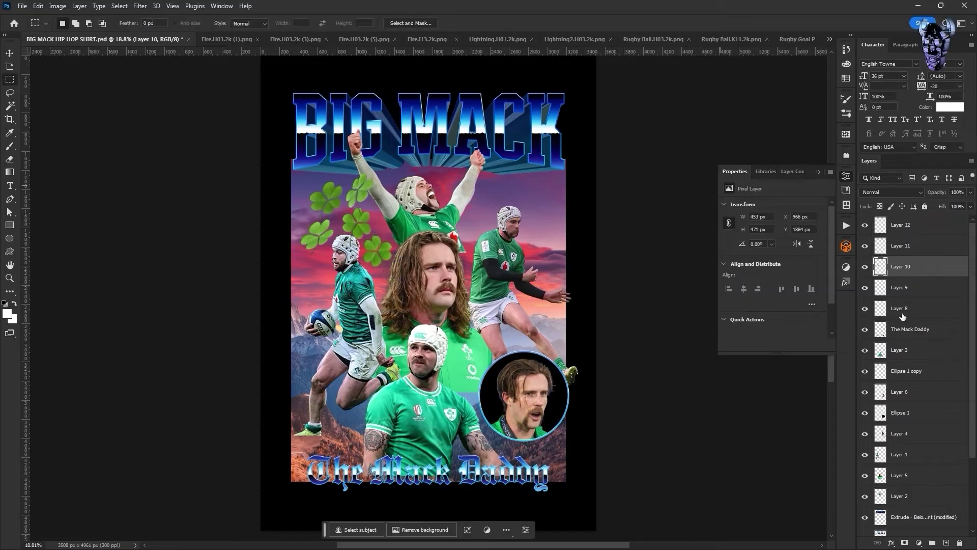
pyautogui.click(906, 312)
pyautogui.hotkey('ctrl', 't')
pyautogui.press('Return')
pyautogui.click(904, 292)
pyautogui.click(901, 226)
# Place one fire behind the circular inset with its layer below Ellipse 1, and flip a second fire horizontally over the standing player's arm
pyautogui.hotkey('ctrl', 't')
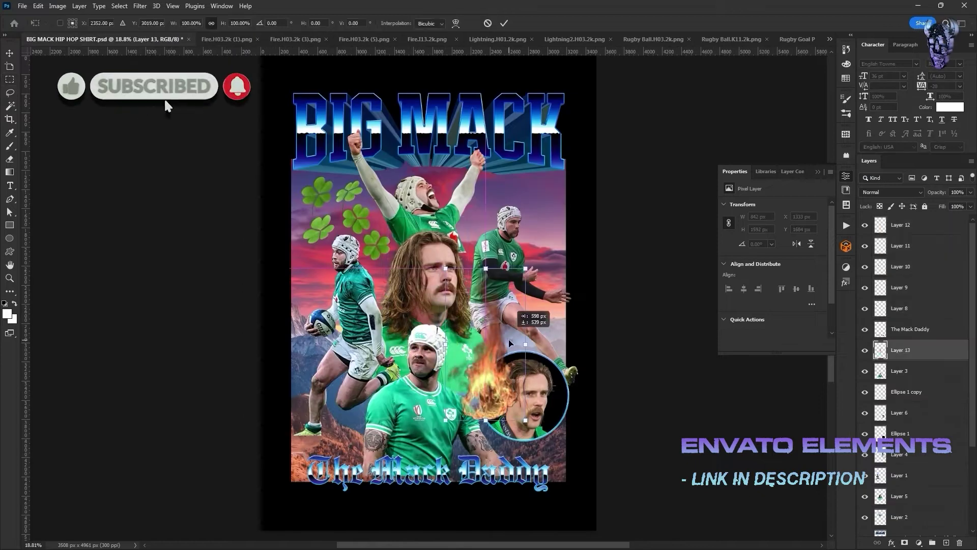
pyautogui.moveTo(904, 350); pyautogui.dragTo(901, 433)
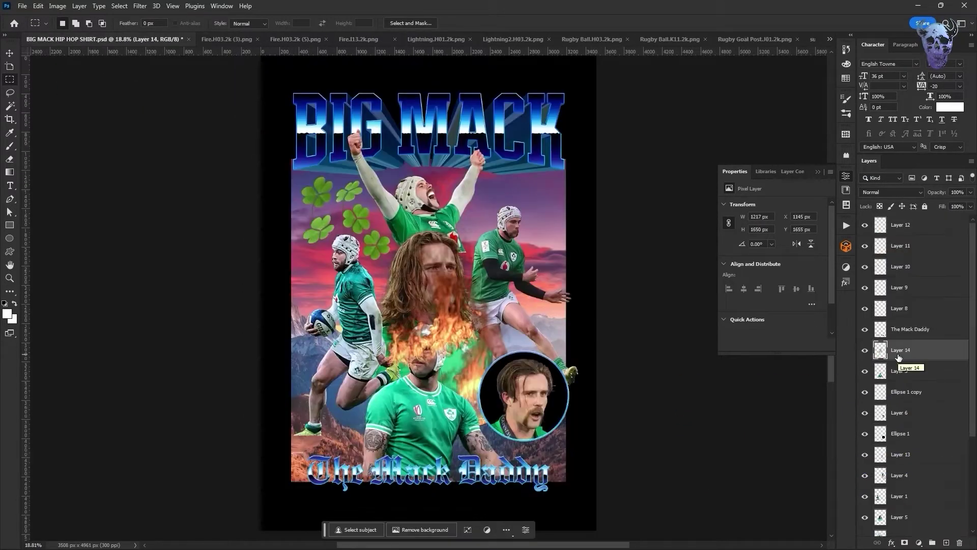
pyautogui.click(207, 431)
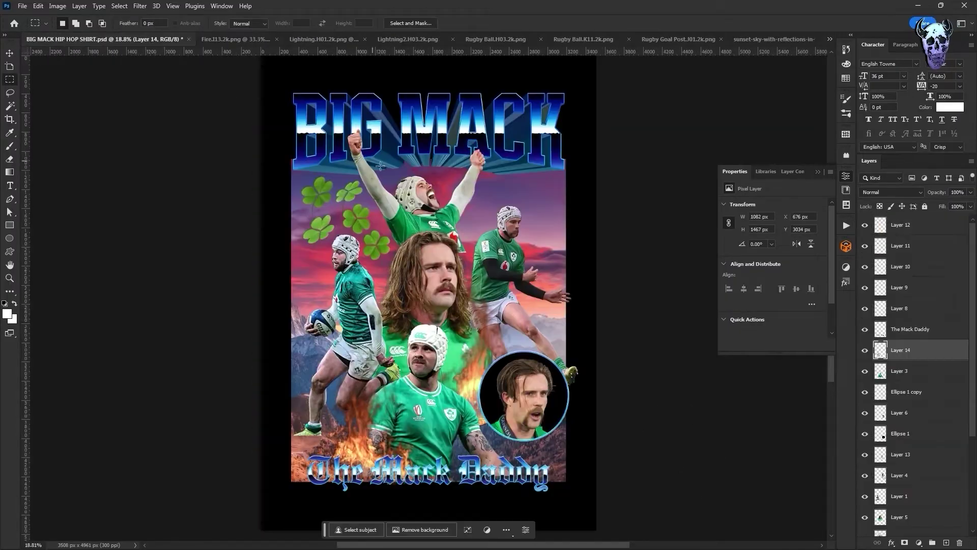
# Paste a third fire above Layer 2 and position it behind the long-haired portrait, next to the passing player
pyautogui.click(902, 522)
pyautogui.click(904, 532)
pyautogui.hotkey('ctrl', 'v')
pyautogui.hotkey('ctrl', 't')
pyautogui.moveTo(455, 301); pyautogui.dragTo(478, 227)
pyautogui.press('Return')
# Flip the third fire horizontally and rotate it about 6.4° behind the long-haired portrait
pyautogui.click(38, 6)
pyautogui.moveTo(54, 240)
pyautogui.click(215, 428)
pyautogui.hotkey('ctrl', 't')
pyautogui.moveTo(524, 173); pyautogui.dragTo(532, 179)
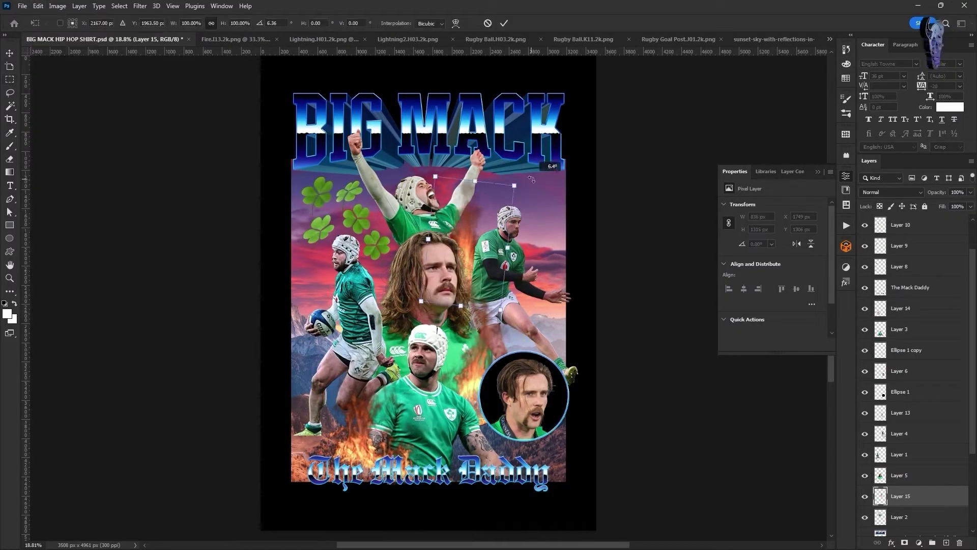
pyautogui.moveTo(486, 218); pyautogui.dragTo(487, 218)
pyautogui.press('Return')
# Copy the flame from Fire.I13.2k.png, close that file, and paste the flame between Layer 1 and Layer 5, behind the ball carrier
pyautogui.click(259, 41)
pyautogui.hotkey('ctrl', 'a')
pyautogui.hotkey('ctrl', 'c')
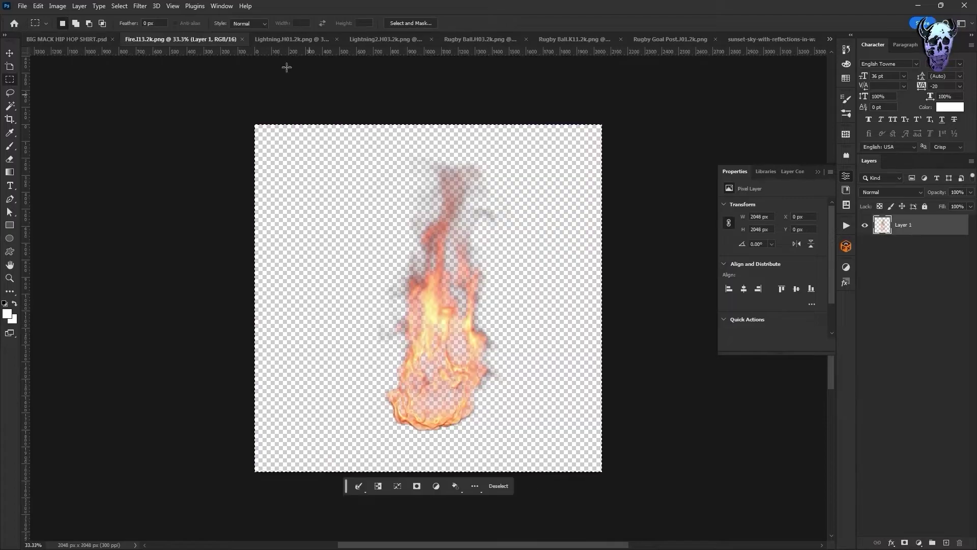
pyautogui.hotkey('ctrl', 'w')
pyautogui.scroll(-2, 895, 504)
pyautogui.click(896, 462)
pyautogui.hotkey('ctrl', 'v')
pyautogui.hotkey('ctrl', 't')
pyautogui.moveTo(420, 290); pyautogui.dragTo(348, 308)
pyautogui.press('Return')
# Scale up the ball carrier cut-out on Layer 1 slightly
pyautogui.click(897, 443)
pyautogui.hotkey('ctrl', 't')
pyautogui.press('Escape')
pyautogui.hotkey('ctrl', 't')
pyautogui.moveTo(344, 238); pyautogui.dragTo(345, 230)
pyautogui.press('Return')
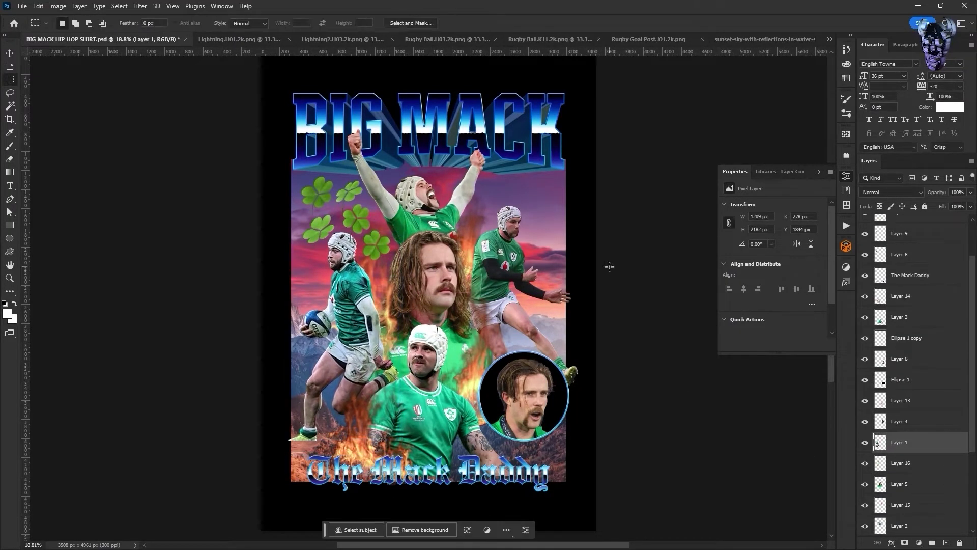
# Enlarge the long-haired portrait on Layer 5 slightly
pyautogui.click(898, 486)
pyautogui.hotkey('ctrl', 't')
pyautogui.moveTo(443, 230); pyautogui.dragTo(430, 217)
pyautogui.press('Return')
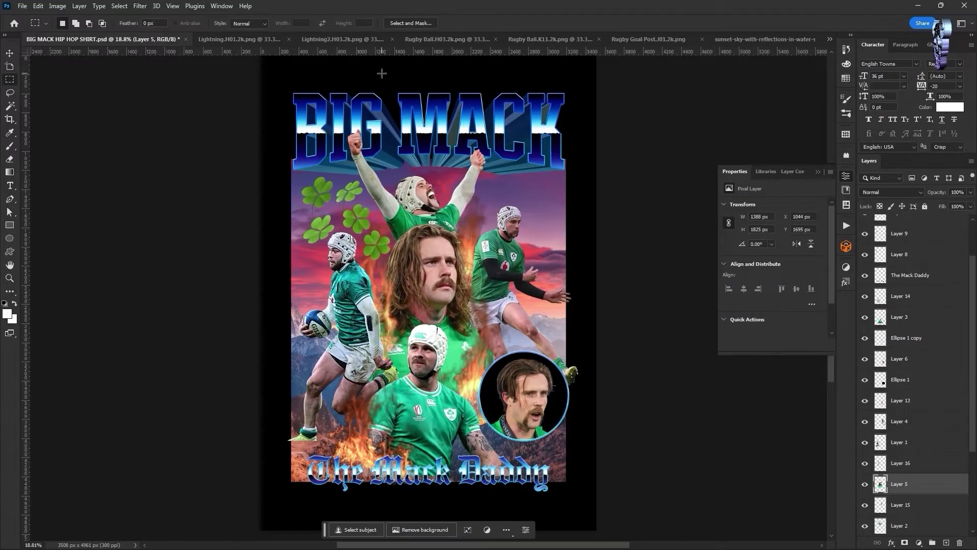
# Select the ball without its ground shadow in Rugby Ball.H03.2k.png, copy it and close the file
pyautogui.click(448, 40)
pyautogui.keyDown('ctrl'); pyautogui.click(883, 227); pyautogui.keyUp('ctrl')
pyautogui.click(119, 6)
pyautogui.keyDown('shift'); pyautogui.click(147, 151); pyautogui.keyUp('shift')
pyautogui.moveTo(649, 277); pyautogui.dragTo(699, 277)
pyautogui.click(698, 382)
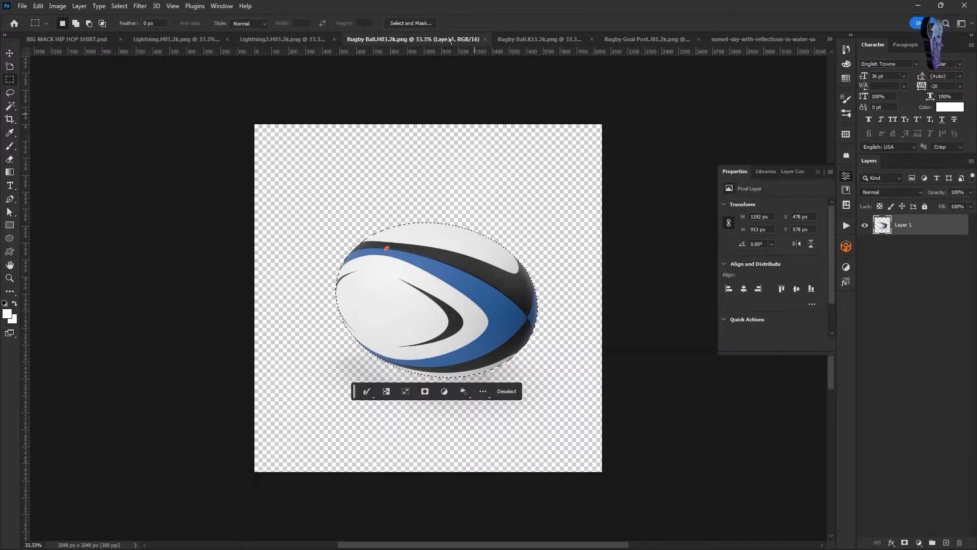
pyautogui.hotkey('ctrl', 'c')
pyautogui.hotkey('ctrl', 'w')
# Paste the rugby ball above Layer 11, scale it down and place it beside the ball carrier's front foot
pyautogui.scroll(1, 914, 332)
pyautogui.click(912, 246)
pyautogui.hotkey('ctrl', 'v')
pyautogui.hotkey('ctrl', 't')
pyautogui.moveTo(486, 249); pyautogui.dragTo(349, 421)
pyautogui.press('Return')
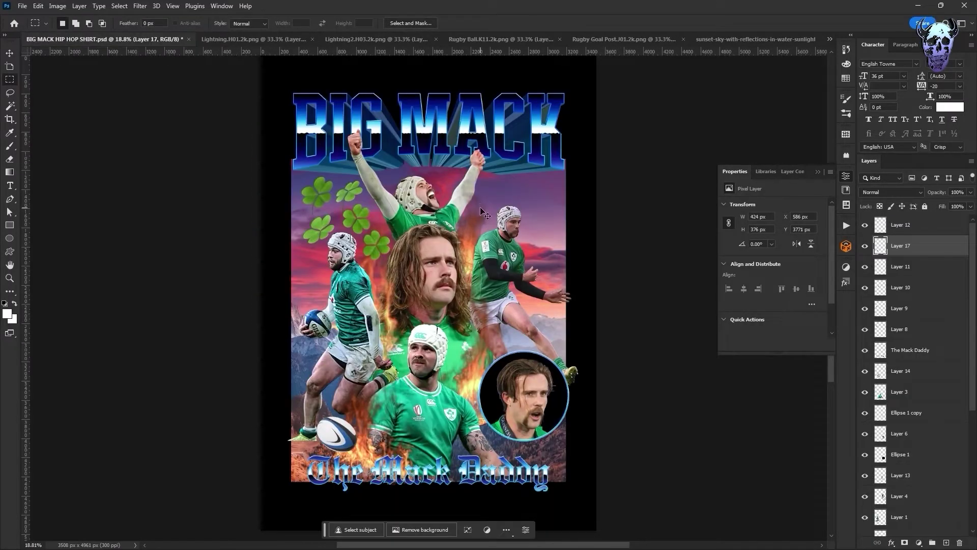
# Paste a second rugby ball, scale it to about 41% and place it just above the circular inset, beside the passing player's legs
pyautogui.hotkey('ctrl', 'v')
pyautogui.hotkey('ctrl', 't')
pyautogui.moveTo(486, 248); pyautogui.dragTo(432, 290)
pyautogui.moveTo(411, 309); pyautogui.dragTo(501, 321)
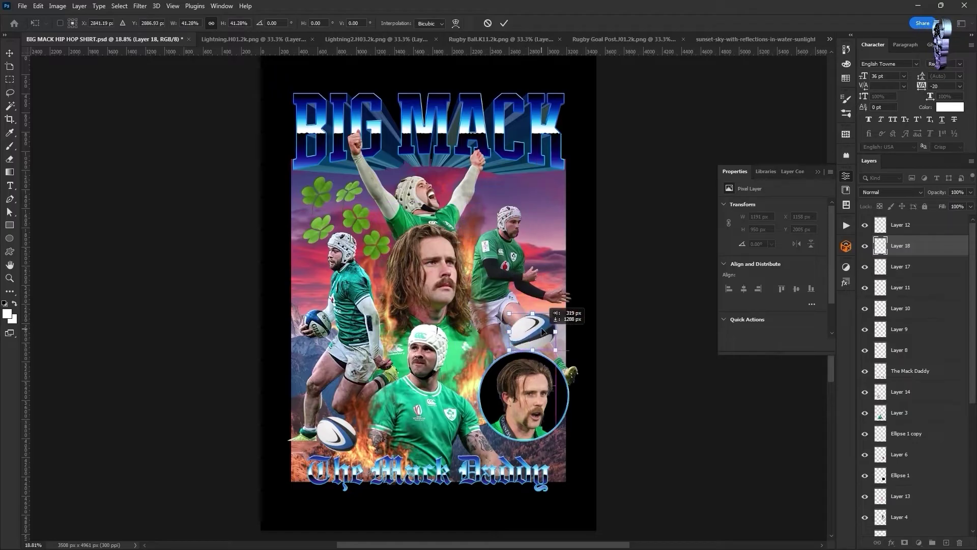
pyautogui.moveTo(497, 340); pyautogui.dragTo(500, 337)
pyautogui.press('Return')
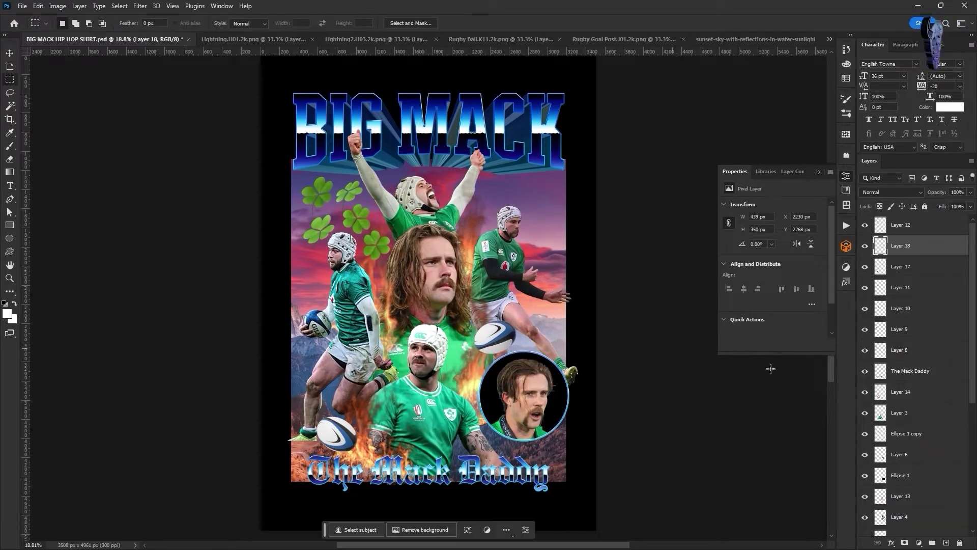
# Enlarge the passing player on Layer 4 slightly and nudge him outward and down behind the circular inset
pyautogui.click(901, 436)
pyautogui.hotkey('ctrl', 't')
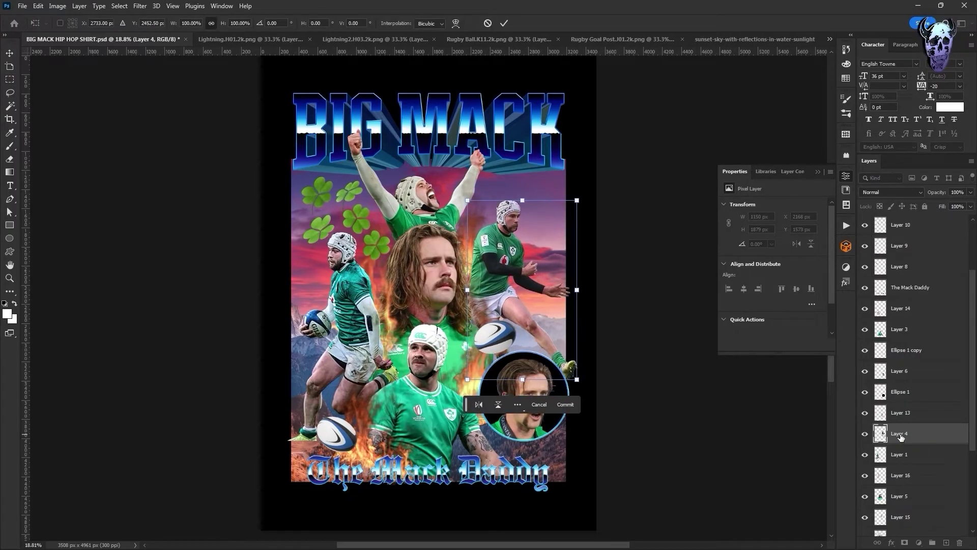
pyautogui.press('Escape')
pyautogui.hotkey('ctrl', 't')
pyautogui.hotkey('shift', 'Right')
pyautogui.hotkey('shift', 'Right')
pyautogui.hotkey('shift', 'Right')
pyautogui.moveTo(583, 201); pyautogui.dragTo(592, 192)
pyautogui.hotkey('shift', 'Down')
pyautogui.hotkey('shift', 'Down')
pyautogui.hotkey('shift', 'Down')
pyautogui.hotkey('shift', 'Down')
pyautogui.hotkey('shift', 'Down')
pyautogui.hotkey('shift', 'Down')
pyautogui.hotkey('shift', 'Down')
pyautogui.press('Return')
# Move The Mack Daddy lettering to the top of the layer stack and give it a black drop shadow with 50% spread and 117 px size
pyautogui.scroll(2, 894, 282)
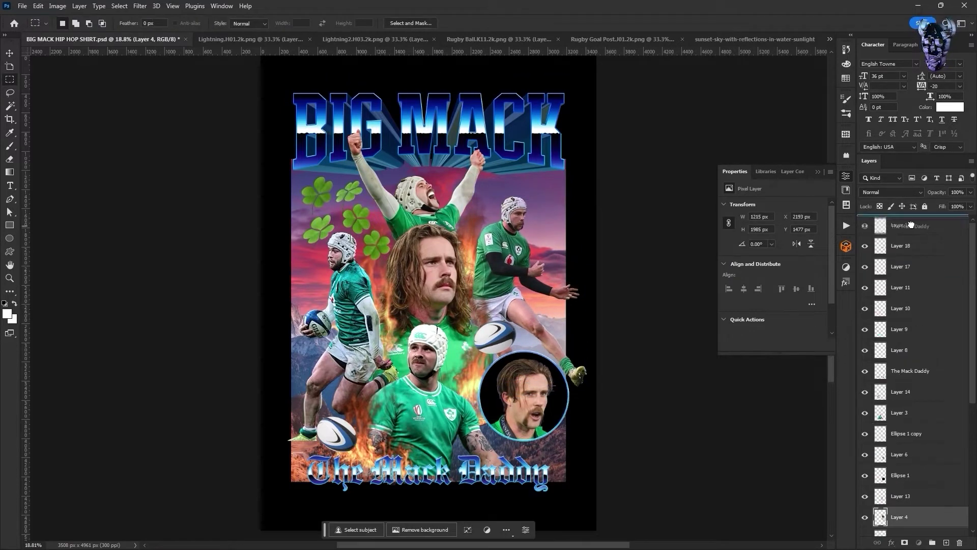
pyautogui.moveTo(911, 225); pyautogui.dragTo(912, 224)
pyautogui.click(79, 6)
pyautogui.moveTo(114, 108)
pyautogui.click(206, 212)
pyautogui.moveTo(351, 209); pyautogui.dragTo(849, 143)
pyautogui.click(728, 197)
pyautogui.click(729, 203)
pyautogui.moveTo(718, 263); pyautogui.dragTo(731, 264)
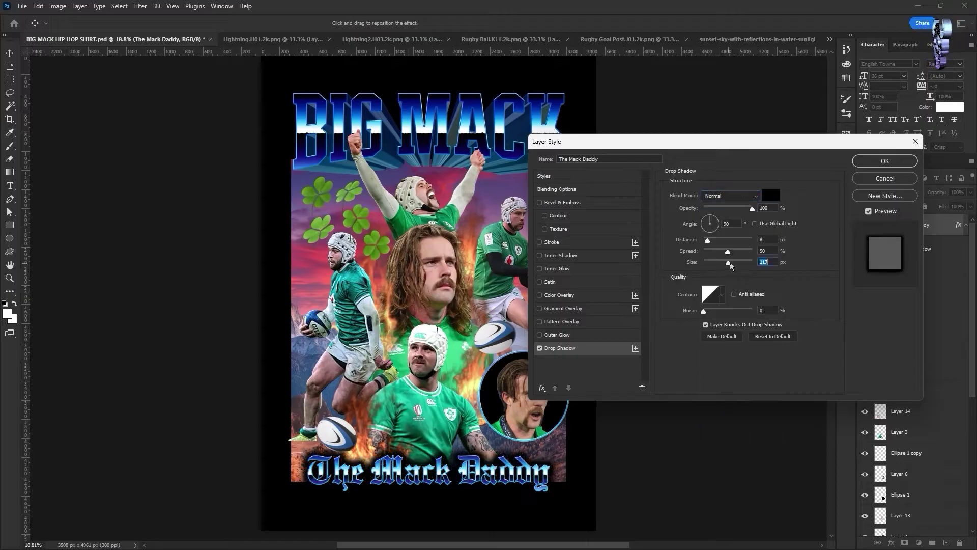
pyautogui.press('Return')
# Copy The Mack Daddy's layer style and paste it onto the extruded BIG MACK title layer
pyautogui.rightClick(910, 233)
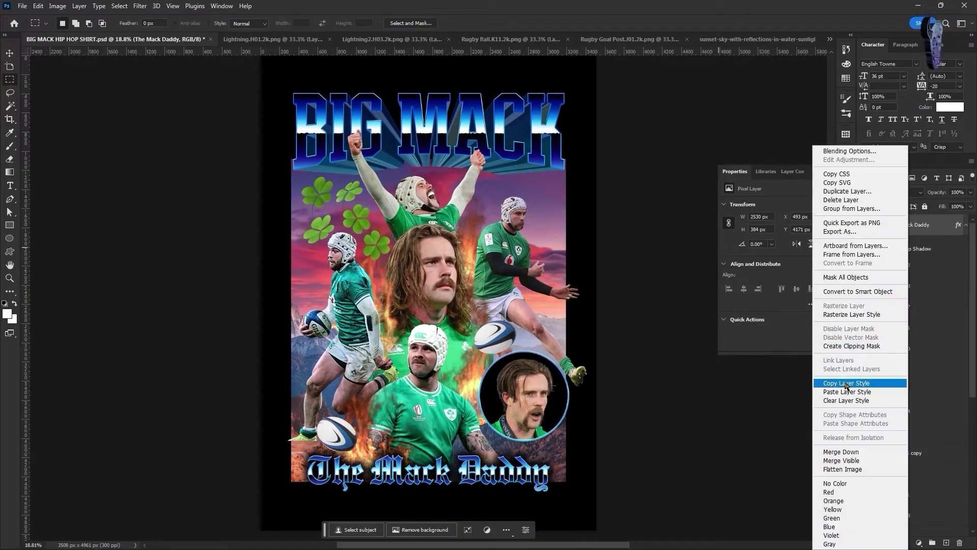
pyautogui.click(846, 385)
pyautogui.scroll(-5, 908, 407)
pyautogui.rightClick(908, 423)
pyautogui.click(915, 265)
# Adjust the colours of the sky backdrop on Layer 7, setting its hue shift to -33
pyautogui.click(910, 482)
pyautogui.click(59, 6)
pyautogui.moveTo(74, 29)
pyautogui.click(175, 38)
pyautogui.press('Return')
pyautogui.click(59, 6)
pyautogui.click(204, 84)
pyautogui.moveTo(506, 113); pyautogui.dragTo(816, 116)
pyautogui.moveTo(770, 187)
pyautogui.mouseDown()
pyautogui.moveTo(721, 185)
pyautogui.moveTo(780, 177)
pyautogui.moveTo(756, 180)
pyautogui.mouseUp()
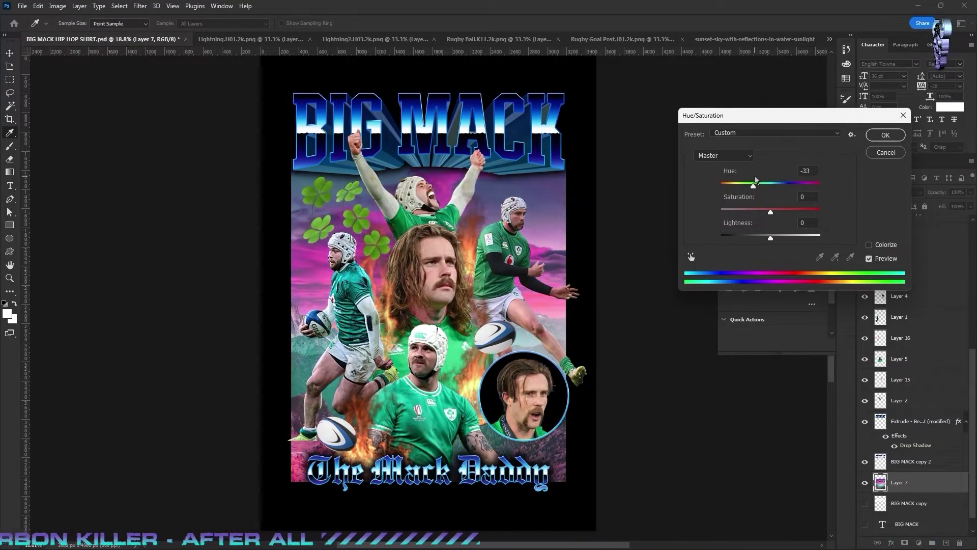
pyautogui.click(886, 135)
# Merge Layers 8 to 12 containing the clovers into a single layer named SHAMROCKA
pyautogui.scroll(5, 893, 330)
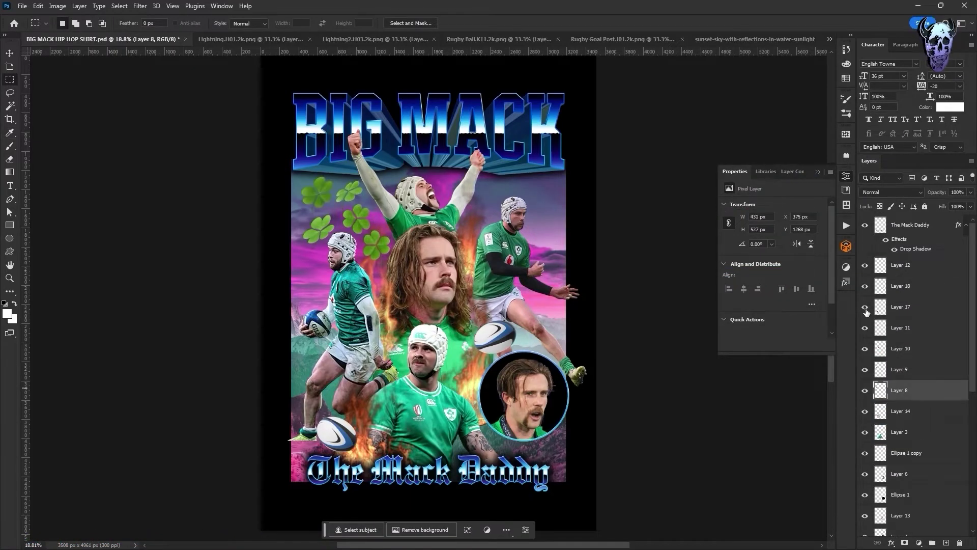
pyautogui.keyDown('shift'); pyautogui.click(902, 328); pyautogui.keyUp('shift')
pyautogui.keyDown('ctrl'); pyautogui.click(909, 266); pyautogui.keyUp('ctrl')
pyautogui.rightClick(908, 265)
pyautogui.click(862, 452)
pyautogui.press('Return')
# Duplicate the clover cluster, flip the copy horizontally and place it around the passing player's head
pyautogui.rightClick(907, 265)
pyautogui.click(872, 190)
pyautogui.press('Return')
pyautogui.hotkey('ctrl', 't')
pyautogui.moveTo(391, 203); pyautogui.dragTo(561, 191)
pyautogui.click(38, 6)
pyautogui.moveTo(54, 240)
pyautogui.click(192, 429)
pyautogui.moveTo(536, 213); pyautogui.dragTo(550, 210)
pyautogui.press('Return')
# Move the mirrored clover layer directly below Layer 4 so it sits behind the passing player
pyautogui.moveTo(912, 265); pyautogui.dragTo(906, 484)
pyautogui.scroll(-5, 902, 417)
pyautogui.rightClick(914, 278)
pyautogui.moveTo(916, 278); pyautogui.dragTo(923, 236)
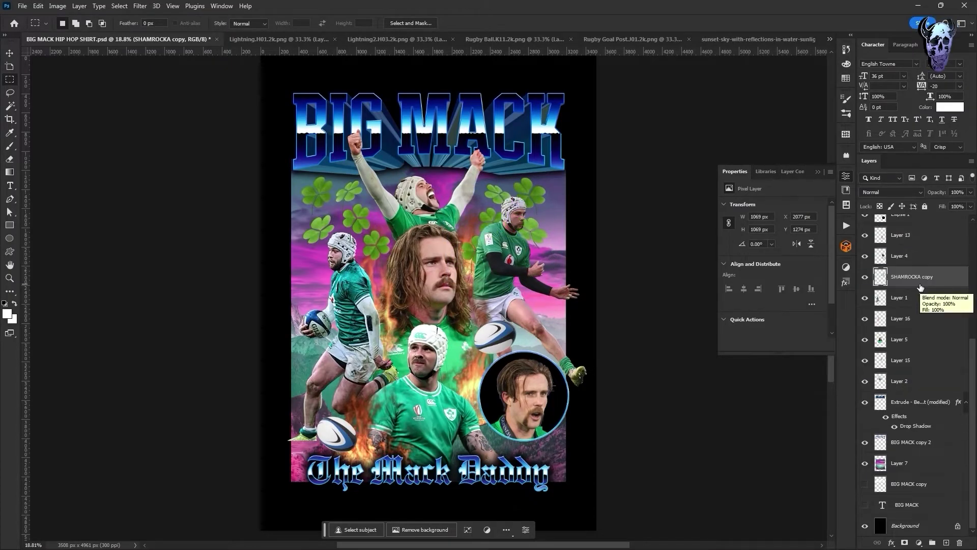
# Duplicate the mirrored clovers and place the copy between the ball carrier's legs and the central standing player
pyautogui.rightClick(916, 281)
pyautogui.click(880, 190)
pyautogui.press('Return')
pyautogui.hotkey('ctrl', 't')
pyautogui.moveTo(506, 235); pyautogui.dragTo(507, 408)
pyautogui.press('Return')
pyautogui.moveTo(356, 416); pyautogui.dragTo(382, 407)
# Duplicate the clovers again, place the copy around the passing player's legs and move its layer above Layer 4
pyautogui.rightClick(910, 276)
pyautogui.click(874, 189)
pyautogui.press('Return')
pyautogui.hotkey('ctrl', 't')
pyautogui.moveTo(382, 406); pyautogui.dragTo(517, 362)
pyautogui.press('Return')
pyautogui.moveTo(914, 277); pyautogui.dragTo(915, 247)
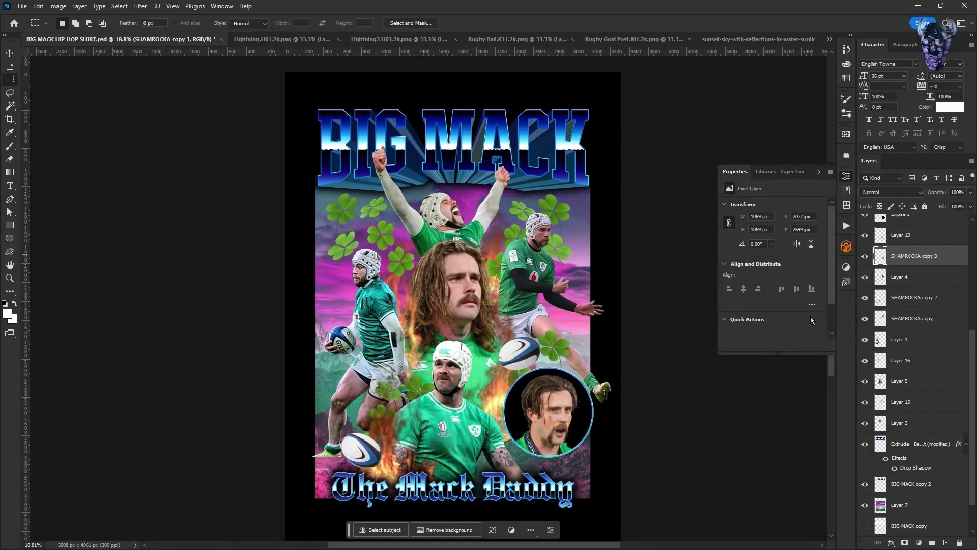
# Close the Rugby Ball.K11.2k.png file and bring up Rugby Goal Post.J01.2k.png with nothing selected
pyautogui.scroll(-2, 911, 357)
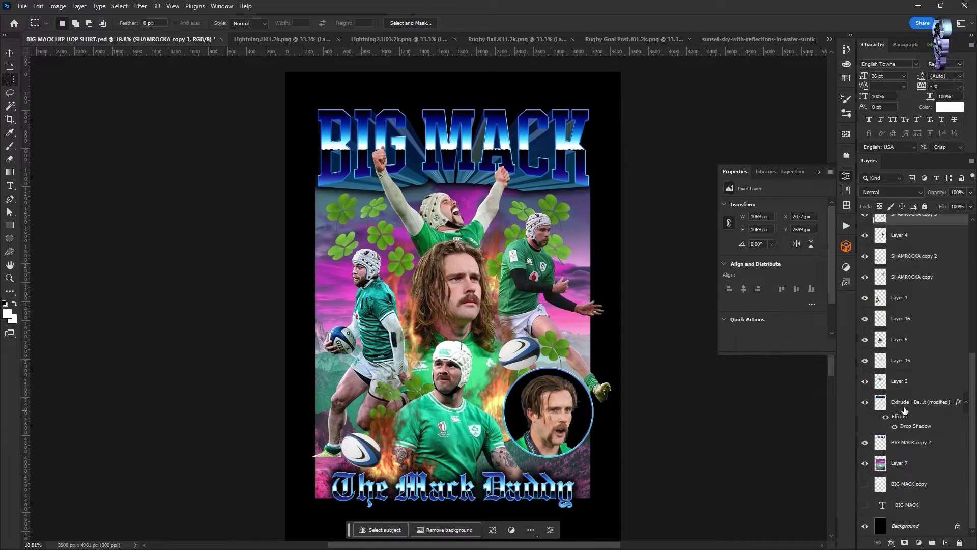
pyautogui.click(544, 40)
pyautogui.click(549, 39)
pyautogui.click(545, 39)
pyautogui.moveTo(224, 113); pyautogui.dragTo(637, 506)
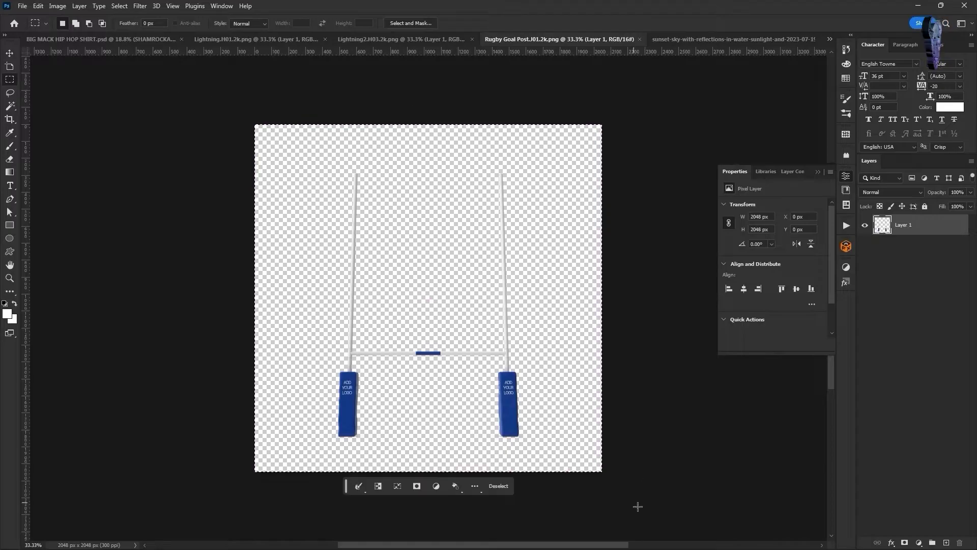
pyautogui.hotkey('ctrl', 'd')
# Cover the ADD YOUR LOGO text on both goal post pads with a copied patch of clean blue padding, flipping the second patch horizontally
pyautogui.hotkey('ctrl', '1')
pyautogui.scroll(-5, 48, 132)
pyautogui.click(168, 464)
pyautogui.hotkey('ctrl', 'j')
pyautogui.hotkey('ctrl', 't')
pyautogui.moveTo(186, 422)
pyautogui.mouseDown()
pyautogui.moveTo(187, 353)
pyautogui.moveTo(669, 351)
pyautogui.mouseUp()
pyautogui.press('Return')
pyautogui.hotkey('ctrl', 'j')
pyautogui.click(38, 6)
pyautogui.click(193, 428)
pyautogui.press('Return')
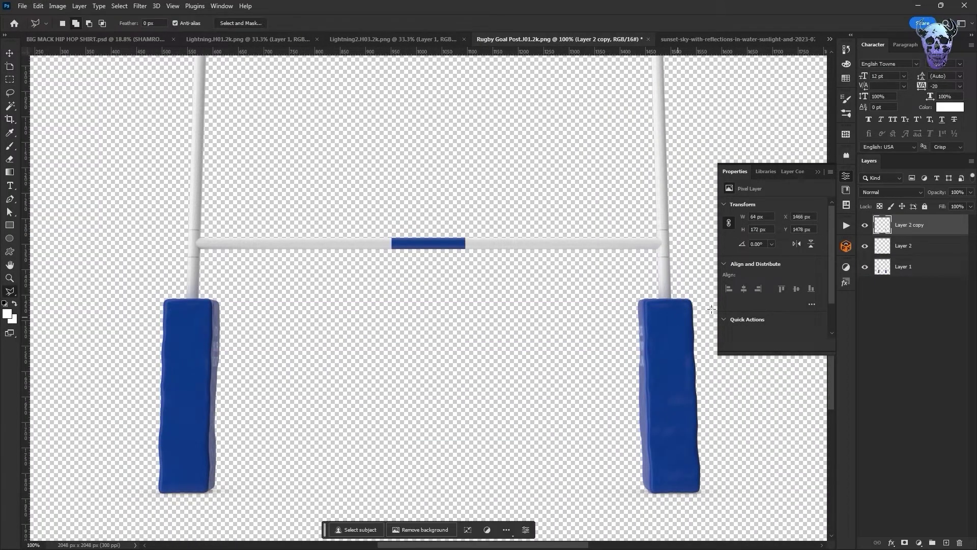
# Merge the patches with the goal post layer, copy the finished goal posts and close the file
pyautogui.keyDown('shift'); pyautogui.click(909, 267); pyautogui.keyUp('shift')
pyautogui.rightClick(909, 267)
pyautogui.keyDown('ctrl'); pyautogui.click(882, 229); pyautogui.keyUp('ctrl')
pyautogui.click(648, 40)
pyautogui.click(491, 210)
# Paste the goal posts above Layer 7, enlarge them to about 234% and place them behind the BIG MACK title
pyautogui.click(912, 464)
pyautogui.hotkey('ctrl', 'v')
pyautogui.hotkey('ctrl', 't')
pyautogui.moveTo(455, 227); pyautogui.dragTo(462, 81)
pyautogui.scroll(3, 462, 87)
pyautogui.moveTo(456, 169); pyautogui.dragTo(462, 105)
pyautogui.moveTo(463, 140); pyautogui.dragTo(463, 106)
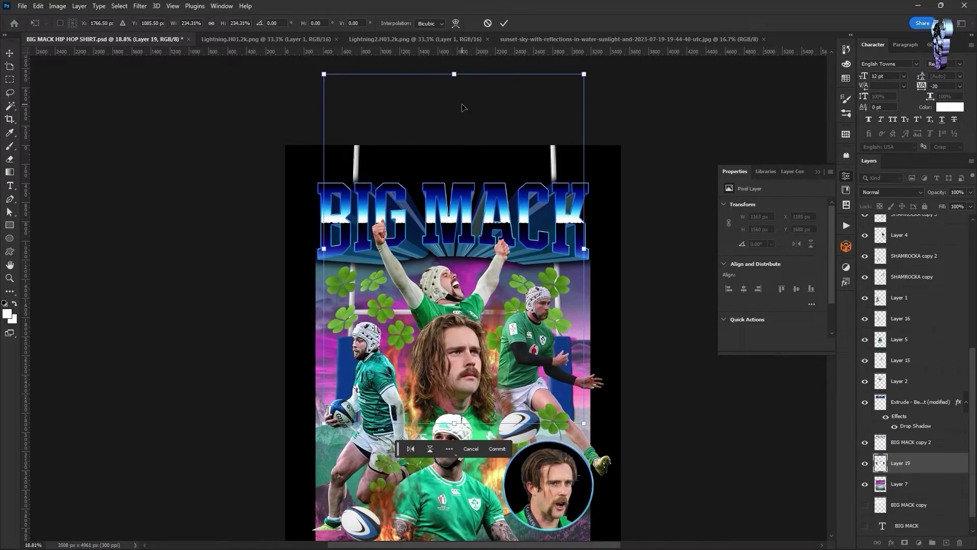
pyautogui.press('Return')
pyautogui.hotkey('ctrl', '0')
# Nudge the goal posts down and move their layer above BIG MACK copy 2
pyautogui.hotkey('ctrl', 't')
pyautogui.moveTo(522, 136); pyautogui.dragTo(502, 185)
pyautogui.hotkey('ctrl', 'z')
pyautogui.hotkey('shift', 'Down')
pyautogui.hotkey('shift', 'Down')
pyautogui.hotkey('shift', 'Down')
pyautogui.hotkey('shift', 'Down')
pyautogui.hotkey('shift', 'Down')
pyautogui.hotkey('shift', 'Down')
pyautogui.hotkey('shift', 'Down')
pyautogui.hotkey('shift', 'Down')
pyautogui.press('Return')
pyautogui.moveTo(910, 463); pyautogui.dragTo(907, 433)
pyautogui.click(905, 463)
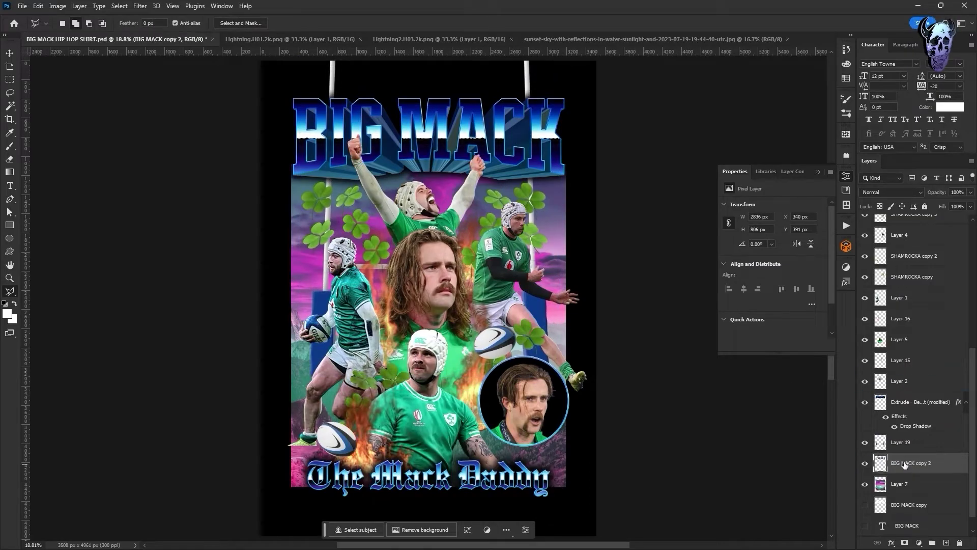
# Delete the parts of the goal posts that stick out above the BIG MACK title
pyautogui.moveTo(917, 354); pyautogui.dragTo(917, 441)
pyautogui.scroll(3, 429, 298)
pyautogui.press('m')
pyautogui.moveTo(247, 228); pyautogui.dragTo(663, 103)
pyautogui.press('Delete')
pyautogui.hotkey('ctrl', 'd')
pyautogui.hotkey('ctrl', '0')
# Recolour the goal post pads from blue to green with a Hue/Saturation hue of -85
pyautogui.click(58, 6)
pyautogui.moveTo(73, 34)
pyautogui.click(184, 89)
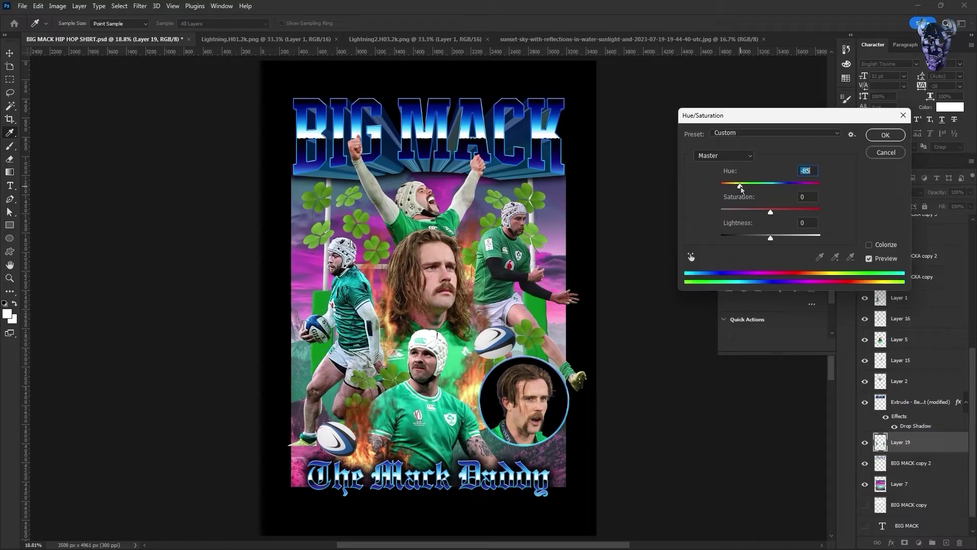
pyautogui.press('Return')
# Adjust the Color Balance of the ball-carrying player on Layer 1
pyautogui.scroll(3, 866, 360)
pyautogui.click(866, 336)
pyautogui.click(866, 336)
pyautogui.scroll(7, 866, 349)
pyautogui.scroll(-7, 866, 351)
pyautogui.click(900, 376)
pyautogui.click(58, 6)
pyautogui.moveTo(73, 33)
pyautogui.click(183, 99)
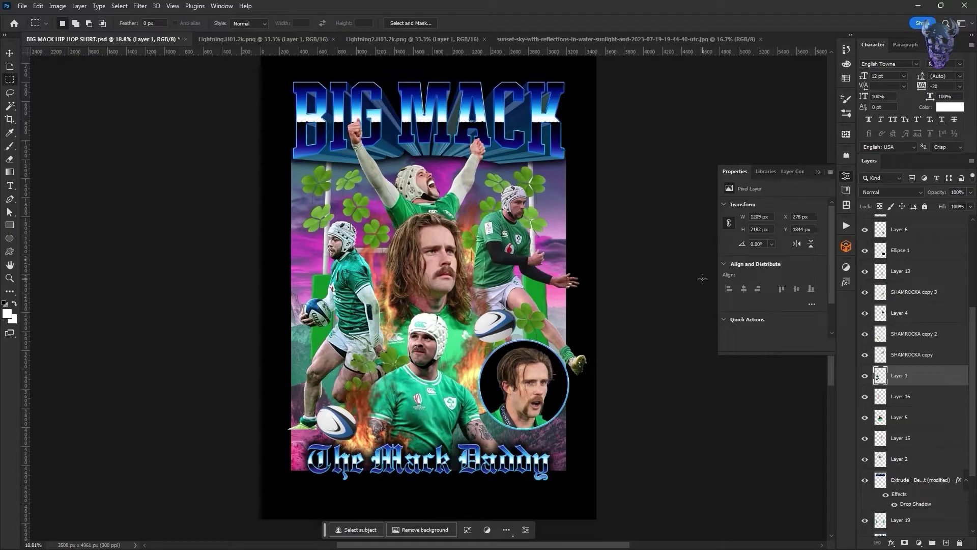
# Hide the original Layer 7 and shift the extruded BIG MACK title's hue to -34
pyautogui.scroll(-3, 912, 356)
pyautogui.click(865, 486)
pyautogui.click(908, 381)
pyautogui.click(57, 6)
pyautogui.moveTo(74, 34)
pyautogui.click(184, 88)
pyautogui.moveTo(771, 186); pyautogui.dragTo(751, 185)
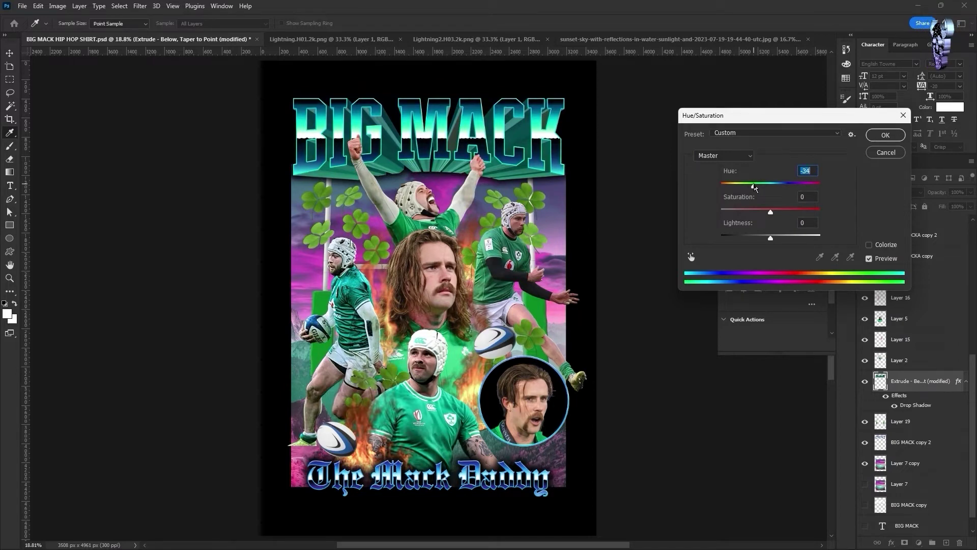
pyautogui.click(886, 136)
# Shift the hue of The Mack Daddy lettering to a teal green that matches the title
pyautogui.scroll(5, 909, 359)
pyautogui.click(916, 226)
pyautogui.click(57, 6)
pyautogui.moveTo(74, 33)
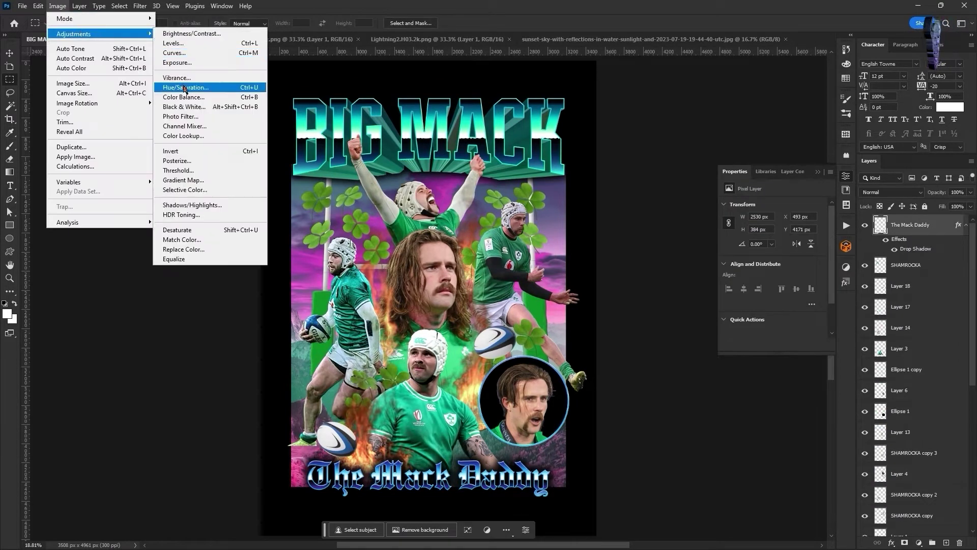
pyautogui.click(183, 87)
pyautogui.click(754, 188)
pyautogui.press('Return')
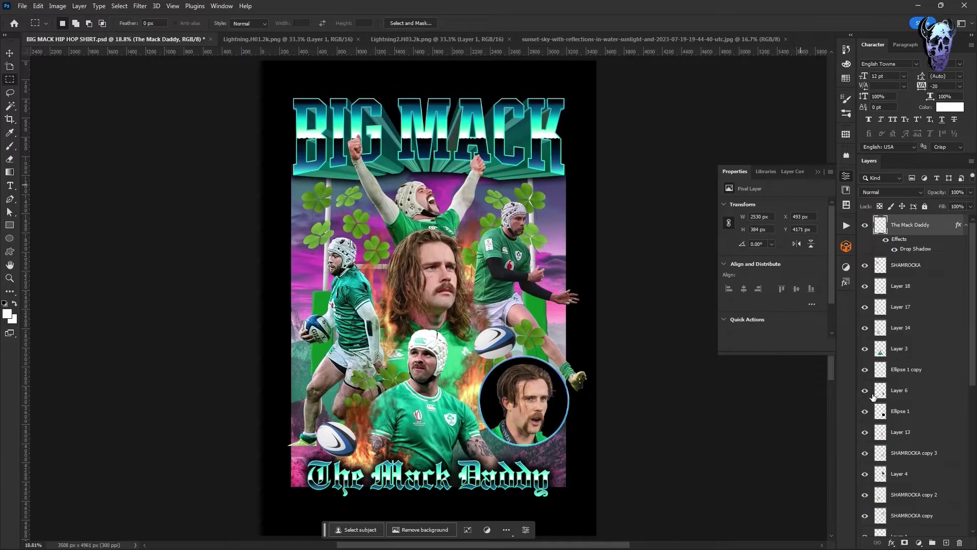
# Shift the hue of the inset's ring, Ellipse 1 copy, to -43
pyautogui.click(892, 373)
pyautogui.click(58, 7)
pyautogui.moveTo(74, 34)
pyautogui.click(183, 87)
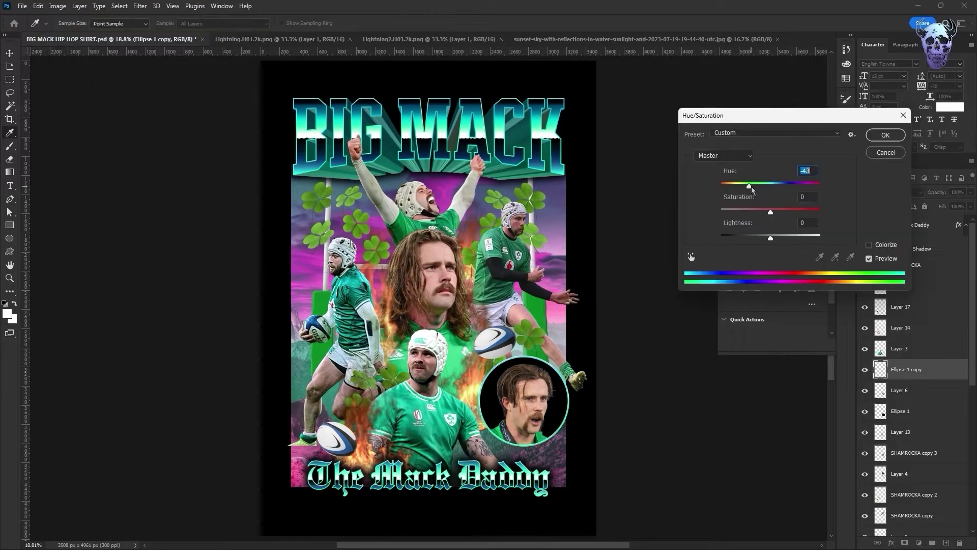
pyautogui.press('Return')
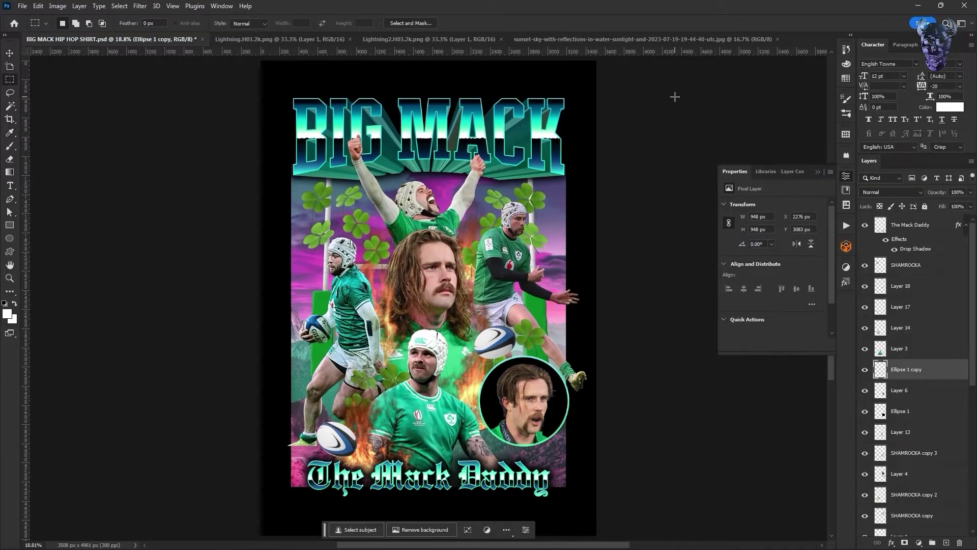
# Copy the upper area of the sunset sky photo, paste it above Layer 7 copy and resize it to the background's width
pyautogui.click(682, 41)
pyautogui.moveTo(280, 67); pyautogui.dragTo(650, 309)
pyautogui.click(174, 43)
pyautogui.scroll(-5, 956, 461)
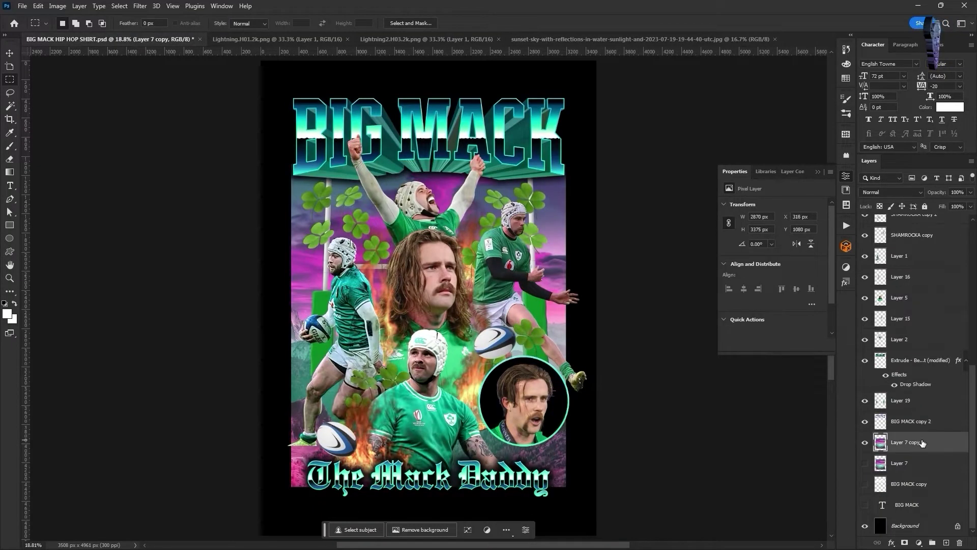
pyautogui.hotkey('ctrl', 'v')
pyautogui.hotkey('ctrl', 't')
pyautogui.moveTo(603, 294); pyautogui.dragTo(564, 294)
pyautogui.moveTo(261, 297); pyautogui.dragTo(290, 307)
pyautogui.press('Return')
# Set the sunset layer to Soft Light and stretch it to cover the background, 2884 by 3300 px
pyautogui.click(891, 192)
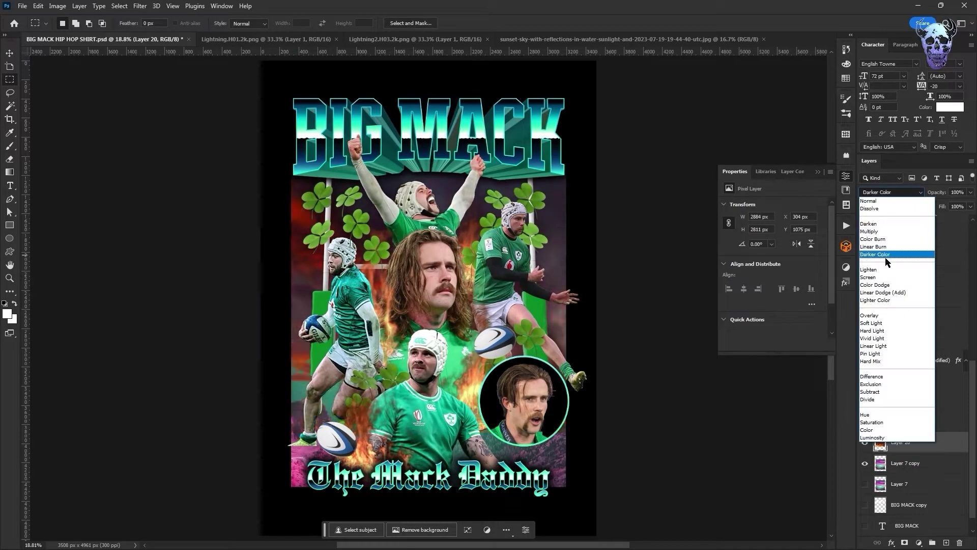
pyautogui.click(895, 324)
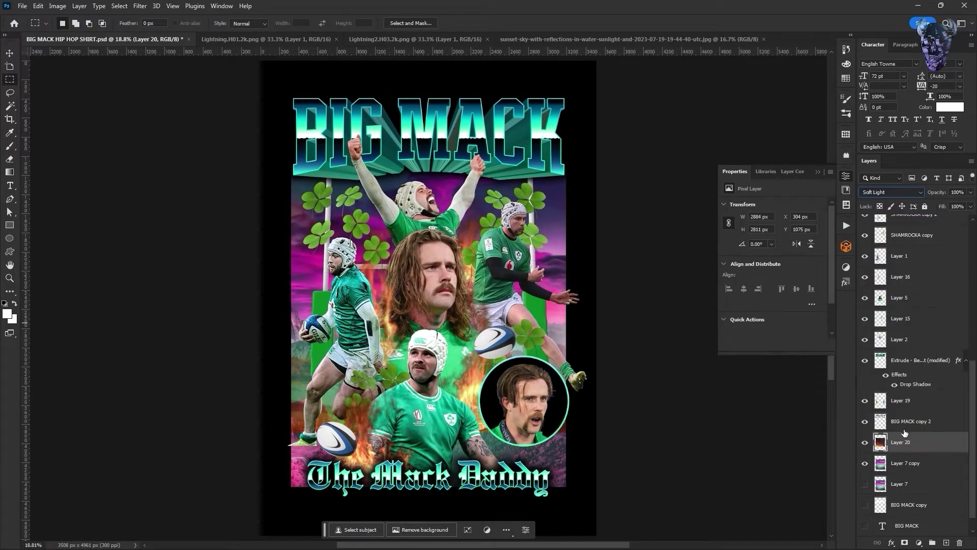
pyautogui.hotkey('ctrl', 't')
pyautogui.moveTo(424, 431); pyautogui.dragTo(426, 485)
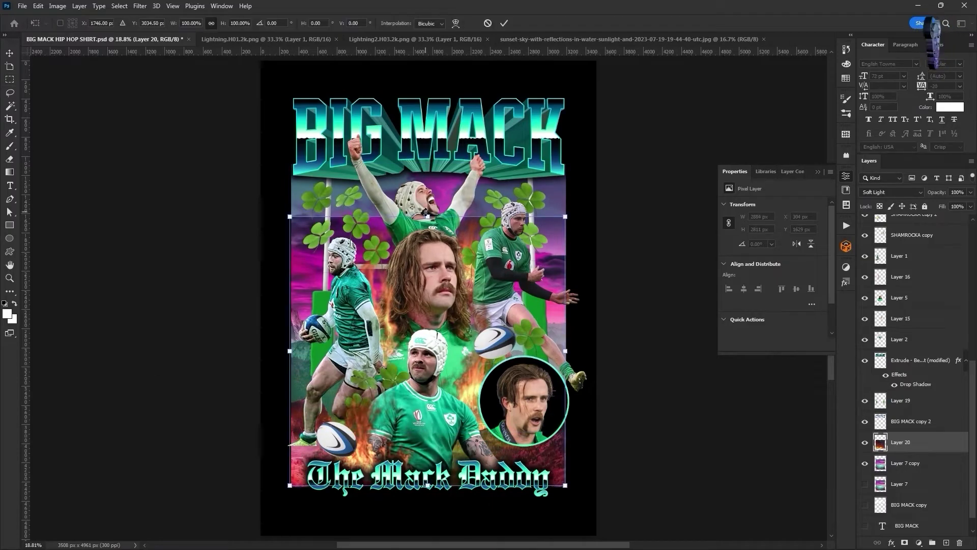
pyautogui.moveTo(426, 212); pyautogui.dragTo(435, 166)
pyautogui.press('Return')
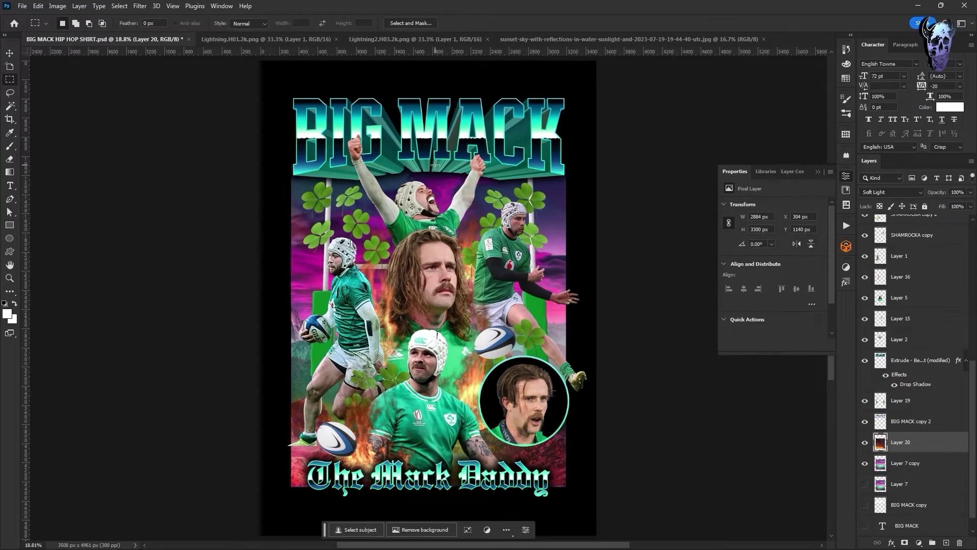
# Close the sunset sky file and copy the whole lightning image from Lightning.H01.2k.png
pyautogui.click(662, 40)
pyautogui.click(760, 39)
pyautogui.click(287, 40)
pyautogui.hotkey('ctrl', 'a')
pyautogui.click(152, 40)
# Paste the lightning above the SHAMROCKA layer, scale it down and place it over the ball carrier's legs
pyautogui.scroll(6, 901, 388)
pyautogui.click(905, 266)
pyautogui.hotkey('ctrl', 'v')
pyautogui.hotkey('ctrl', 't')
pyautogui.moveTo(489, 209); pyautogui.dragTo(460, 247)
pyautogui.moveTo(428, 283); pyautogui.dragTo(342, 368)
pyautogui.press('Return')
pyautogui.moveTo(391, 343); pyautogui.dragTo(392, 348)
pyautogui.hotkey('ctrl', 't')
pyautogui.press('Return')
# Duplicate the lightning layer, rotate the copy about 124° and place it over the passing player
pyautogui.rightClick(922, 265)
pyautogui.click(873, 190)
pyautogui.press('Return')
pyautogui.hotkey('ctrl', 't')
pyautogui.moveTo(392, 253); pyautogui.dragTo(337, 513)
pyautogui.moveTo(316, 398); pyautogui.dragTo(550, 324)
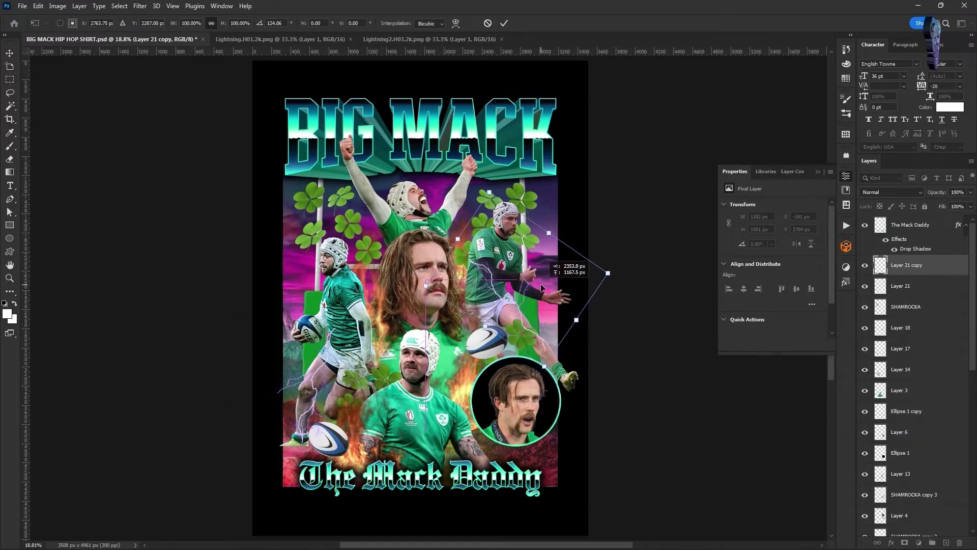
pyautogui.press('Return')
# Copy the bolt from Lightning2.H03.2k.png, paste it above Layer 20 and fit it behind the passing player
pyautogui.click(280, 40)
pyautogui.click(407, 39)
pyautogui.click(111, 39)
pyautogui.scroll(-7, 891, 446)
pyautogui.click(891, 447)
pyautogui.hotkey('ctrl', 'v')
pyautogui.hotkey('ctrl', 't')
pyautogui.moveTo(437, 301); pyautogui.dragTo(525, 237)
pyautogui.moveTo(584, 183); pyautogui.dragTo(569, 166)
pyautogui.press('Return')
# Duplicate Layer 22, move the copy behind the ball carrier and adjust its size and rotation
pyautogui.hotkey('ctrl', 'j')
pyautogui.hotkey('ctrl', 't')
pyautogui.moveTo(520, 214); pyautogui.dragTo(360, 231)
pyautogui.moveTo(444, 148); pyautogui.dragTo(451, 155)
pyautogui.moveTo(401, 203); pyautogui.dragTo(401, 188)
pyautogui.moveTo(351, 136); pyautogui.dragTo(350, 129)
pyautogui.press('Return')
# Duplicate Layer 22 again, move the copy above Layer 5 and rotate and place it around the central portrait
pyautogui.click(906, 443)
pyautogui.hotkey('ctrl', 'j')
pyautogui.moveTo(908, 442); pyautogui.dragTo(931, 269)
pyautogui.hotkey('ctrl', 't')
pyautogui.moveTo(549, 193); pyautogui.dragTo(466, 322)
pyautogui.moveTo(485, 254); pyautogui.dragTo(533, 363)
pyautogui.moveTo(434, 370); pyautogui.dragTo(475, 379)
pyautogui.press('Return')
pyautogui.click(885, 192)
pyautogui.click(804, 8)
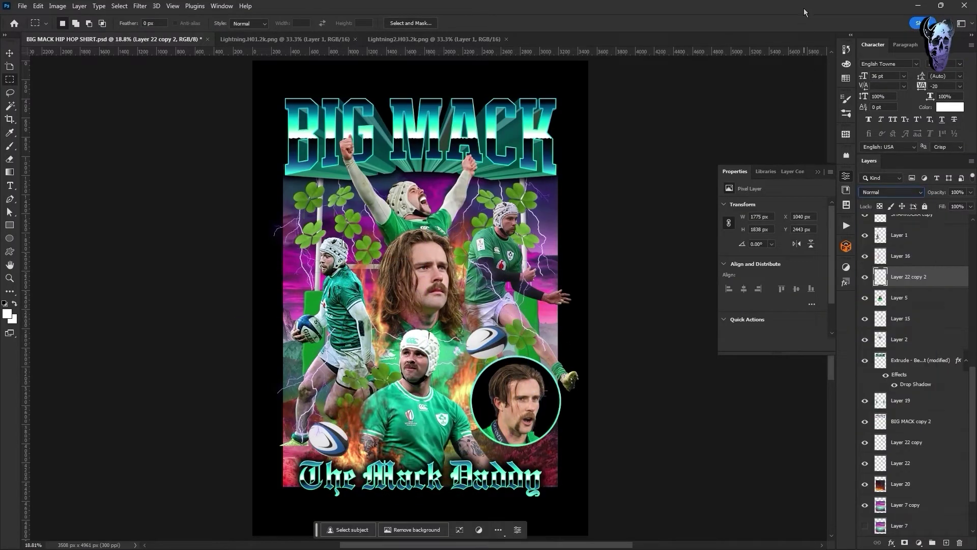
# Copy a square patch of about 957 by 984 px from the Layer 7 copy sky onto a new layer
pyautogui.scroll(-3, 911, 397)
pyautogui.click(897, 442)
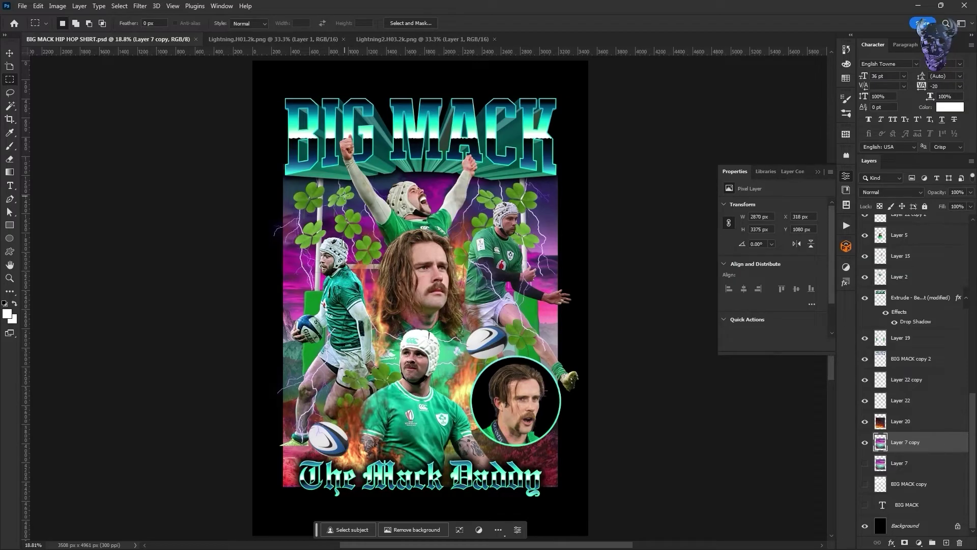
pyautogui.moveTo(345, 195); pyautogui.dragTo(415, 284)
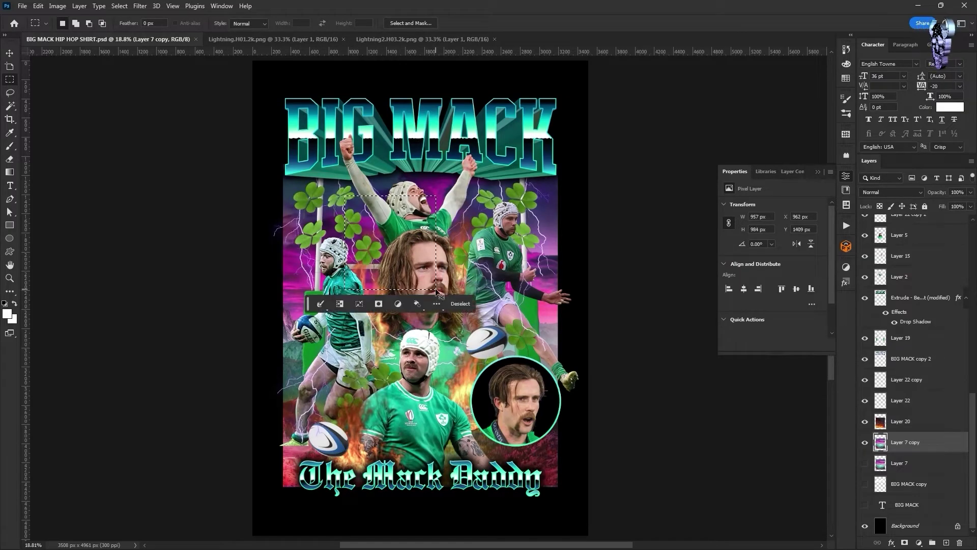
pyautogui.hotkey('ctrl', 'j')
pyautogui.hotkey('ctrl', 't')
pyautogui.press('Return')
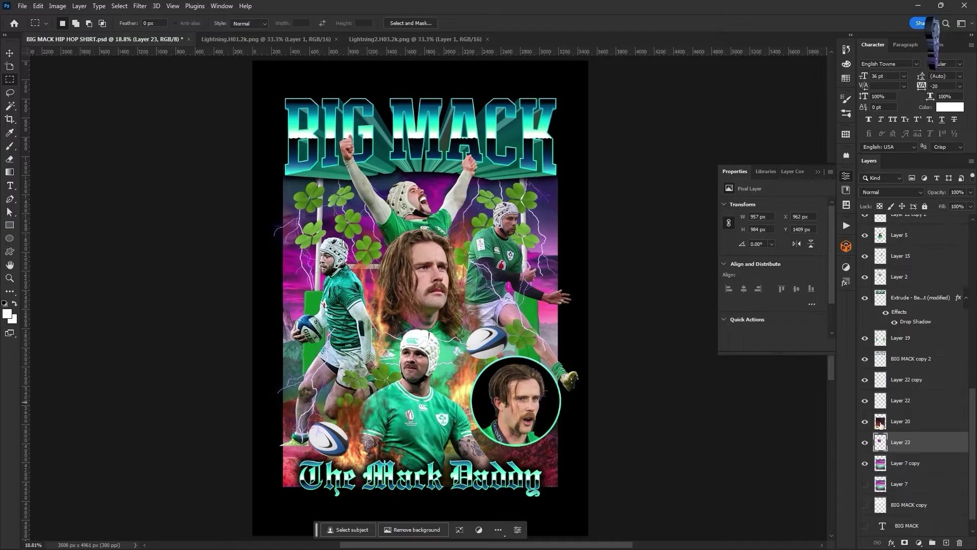
# Move the sky patch layer up the stack to sit directly above Ellipse 1
pyautogui.moveTo(907, 307); pyautogui.dragTo(908, 251)
pyautogui.scroll(5, 908, 252)
pyautogui.scroll(-3, 909, 500)
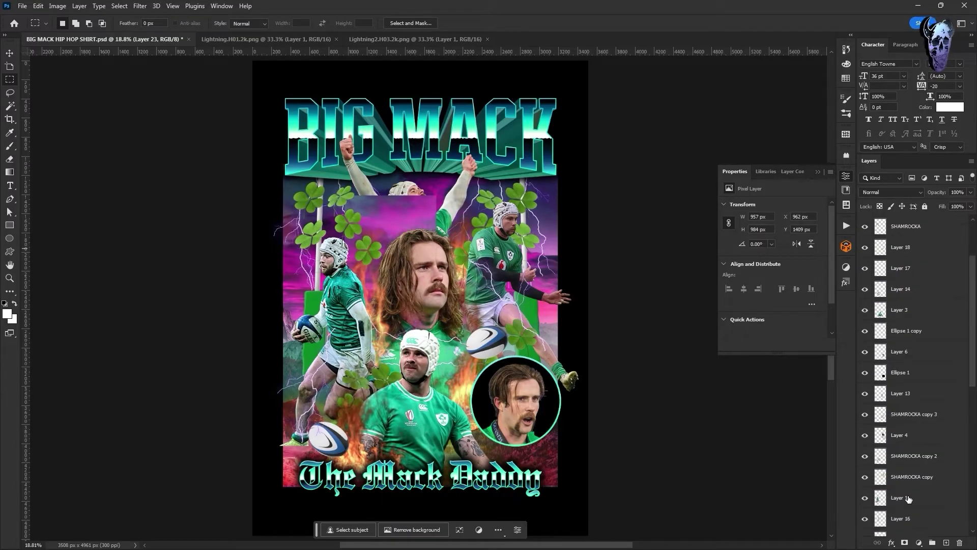
pyautogui.moveTo(915, 422); pyautogui.dragTo(919, 223)
pyautogui.scroll(3, 911, 306)
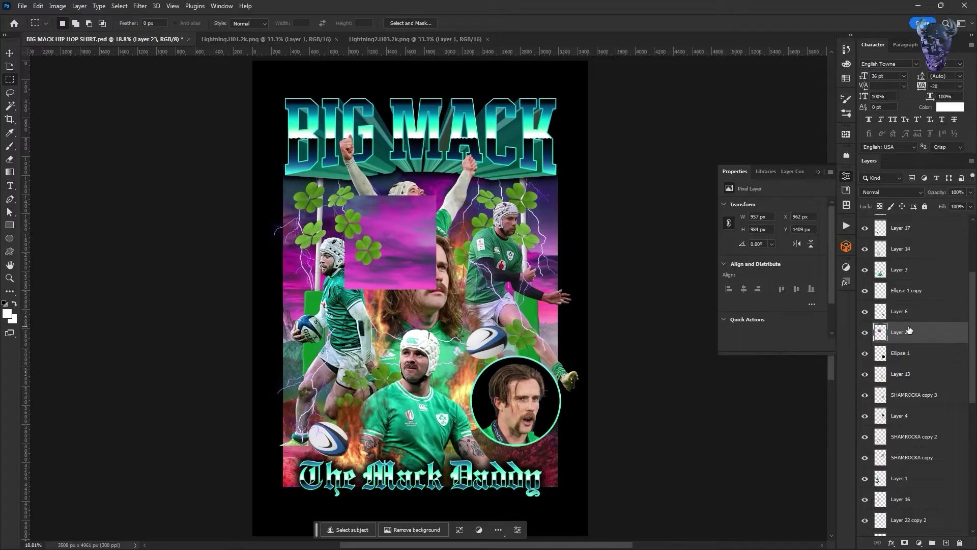
# Place the sky patch over the circular inset and delete everything outside the Ellipse 1 outline
pyautogui.hotkey('ctrl', 't')
pyautogui.moveTo(403, 246); pyautogui.dragTo(524, 395)
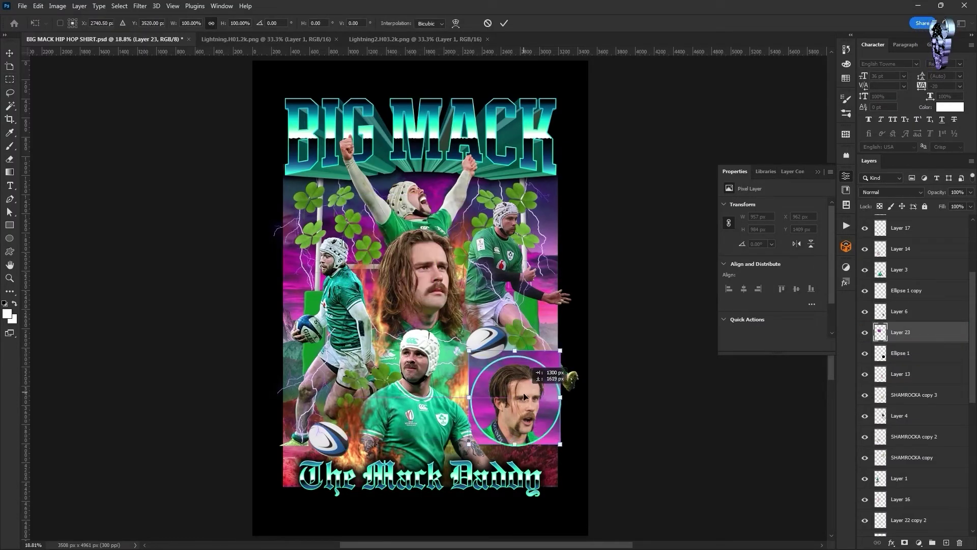
pyautogui.press('Return')
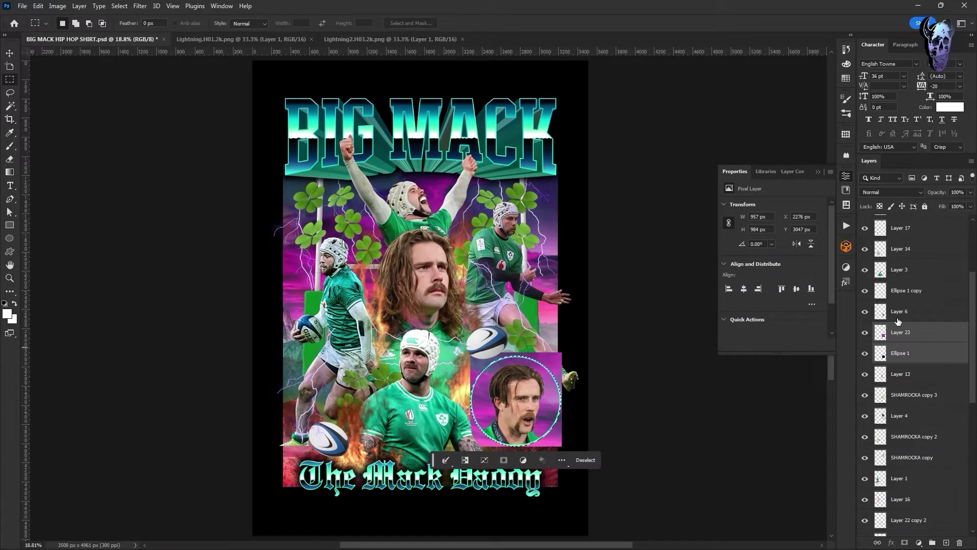
pyautogui.rightClick(517, 302)
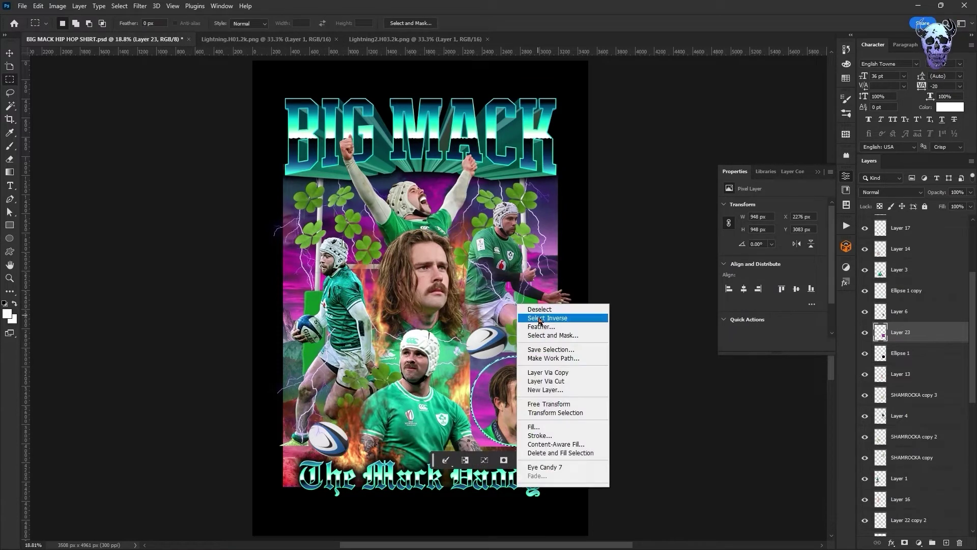
pyautogui.click(541, 321)
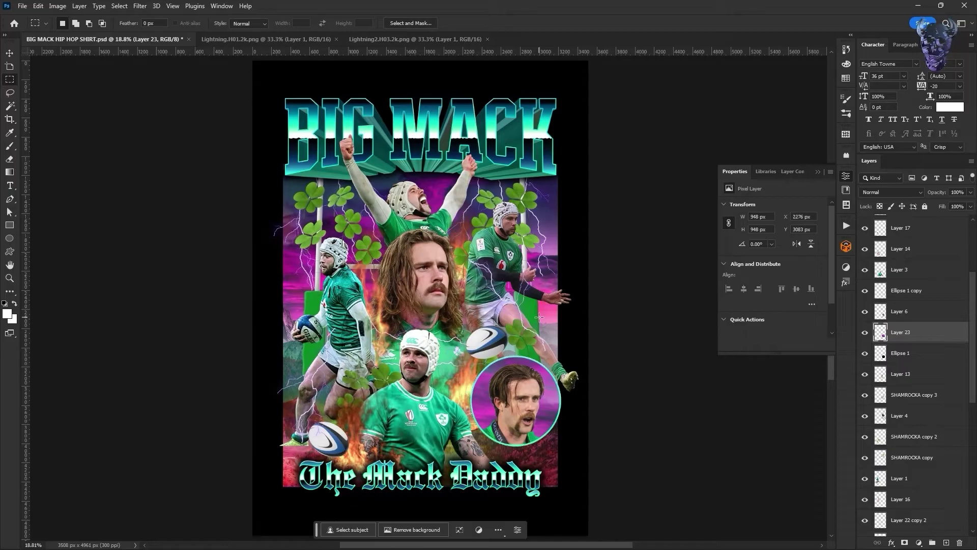
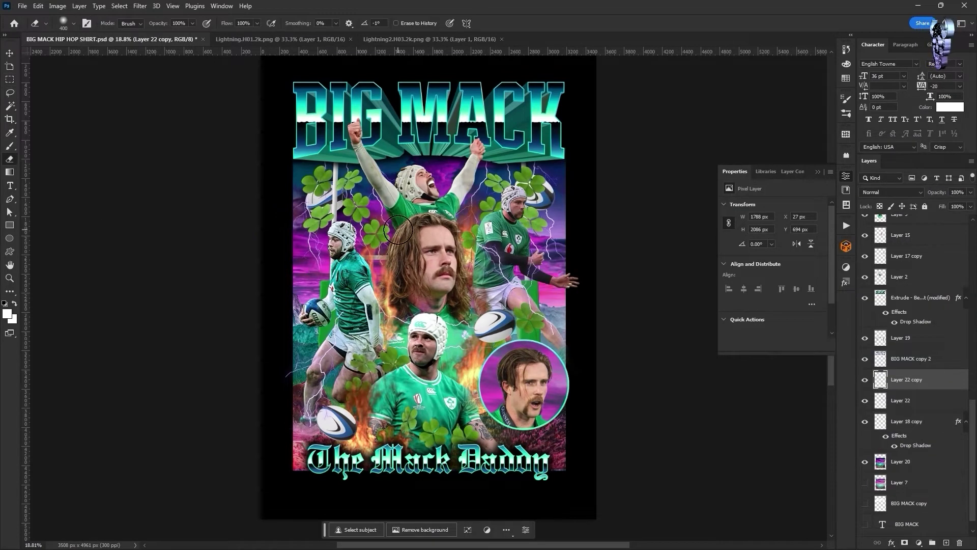
# Apply the Camera Raw Filter to the goal posts with Temperature -18, Exposure -0.50, Texture +100 and Clarity +31
pyautogui.hotkey('alt', '[')
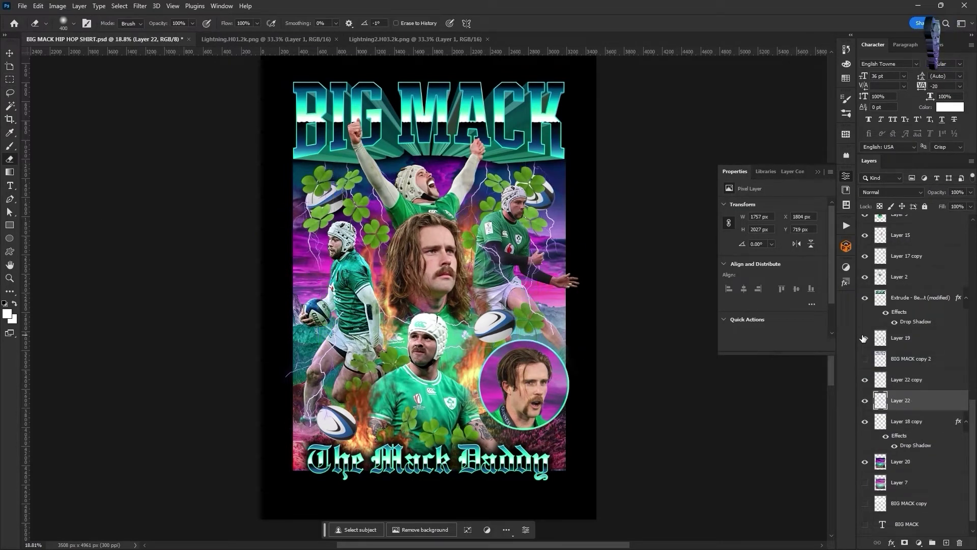
pyautogui.click(901, 338)
pyautogui.click(140, 6)
pyautogui.click(175, 86)
pyautogui.moveTo(812, 332); pyautogui.dragTo(829, 346)
pyautogui.moveTo(812, 189); pyautogui.dragTo(802, 189)
pyautogui.moveTo(812, 229); pyautogui.dragTo(806, 232)
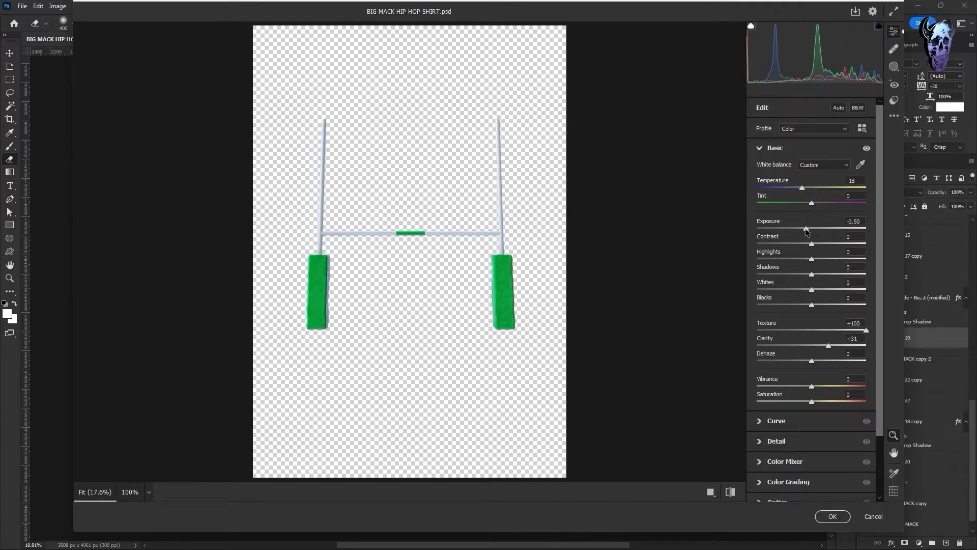
pyautogui.click(828, 514)
# Give the goal posts layer a black drop shadow with 100% opacity, 90° angle, 0 px distance, 30% spread and 117 px size
pyautogui.rightClick(918, 338)
pyautogui.click(79, 6)
pyautogui.click(207, 210)
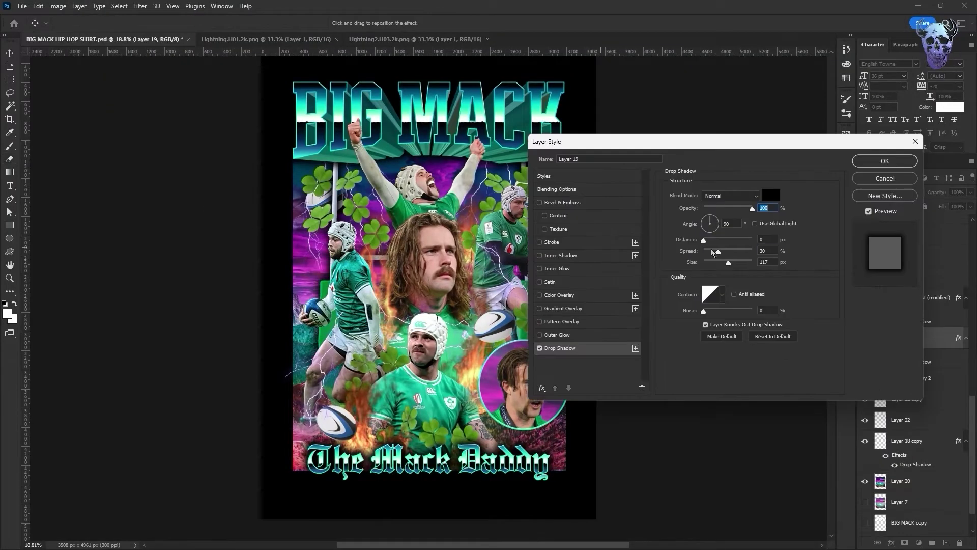
pyautogui.click(885, 161)
# Apply the Camera Raw Filter to the arms-raised player on Layer 2 with Texture +100
pyautogui.moveTo(911, 329); pyautogui.dragTo(867, 332)
pyautogui.click(898, 277)
pyautogui.click(139, 6)
pyautogui.click(174, 83)
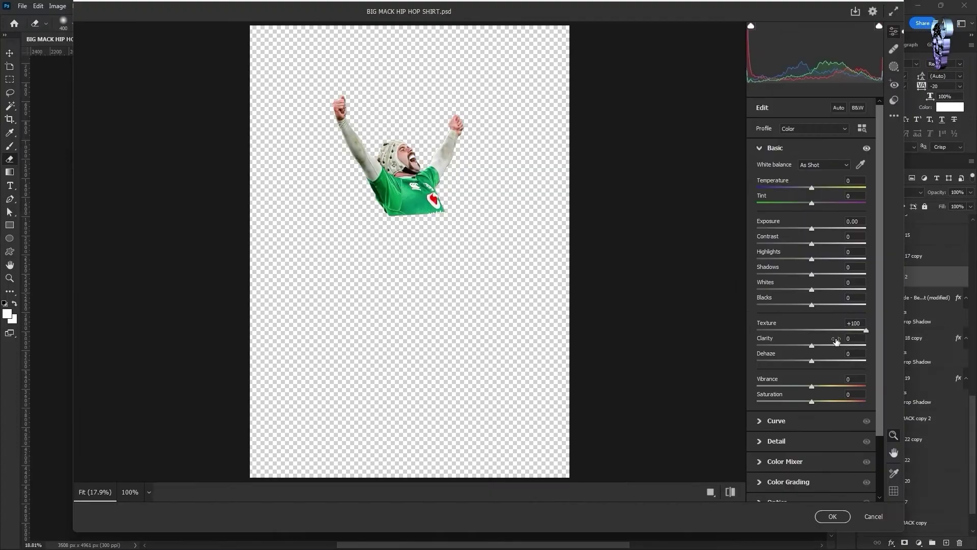
pyautogui.click(833, 516)
# Hide the Layer 17 copy and Layer 18 copy layers
pyautogui.scroll(3, 877, 321)
pyautogui.click(880, 417)
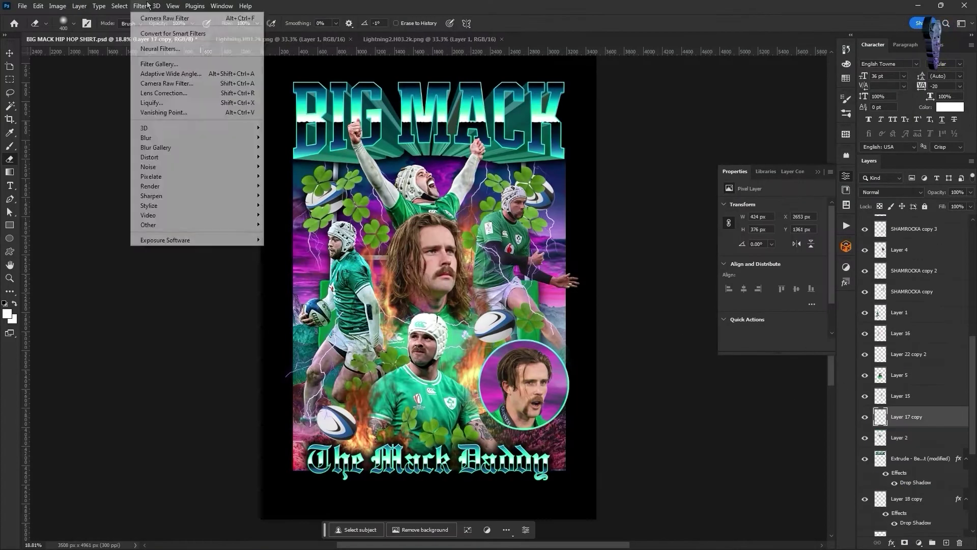
pyautogui.scroll(-3, 888, 432)
pyautogui.click(865, 339)
pyautogui.scroll(3, 865, 346)
# Apply the Camera Raw Filter to the Layer 15 flame with Temperature -37, Tint -2, Texture +100 and Clarity +65
pyautogui.click(881, 397)
pyautogui.click(140, 6)
pyautogui.click(178, 84)
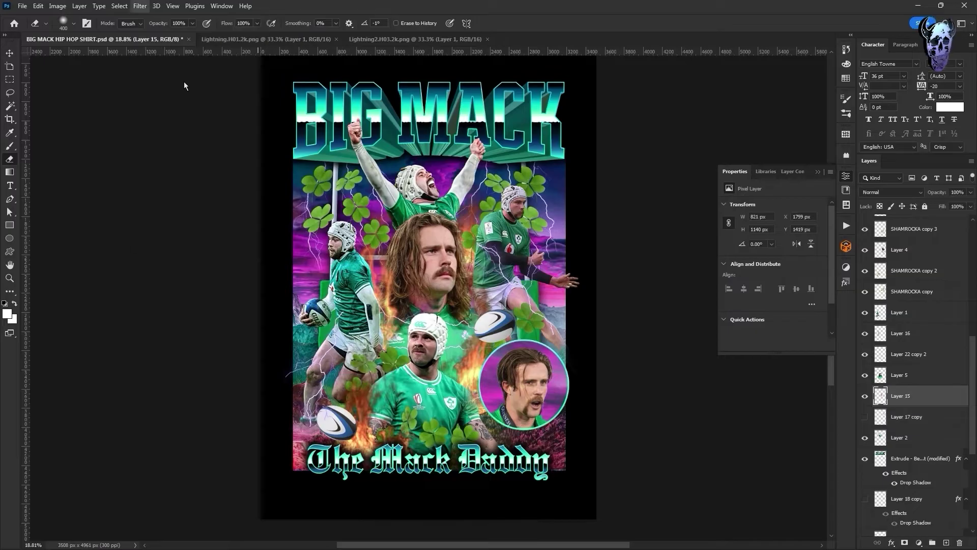
pyautogui.moveTo(812, 331); pyautogui.dragTo(896, 340)
pyautogui.moveTo(805, 202); pyautogui.dragTo(811, 204)
pyautogui.moveTo(799, 188); pyautogui.dragTo(792, 189)
pyautogui.moveTo(812, 346); pyautogui.dragTo(829, 347)
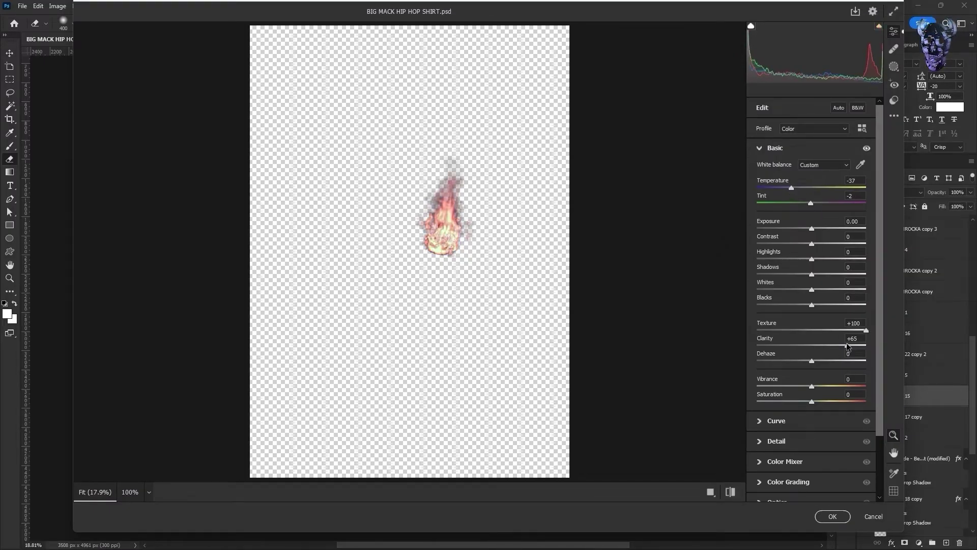
pyautogui.click(833, 516)
# Repeat the flame's Camera Raw Filter settings on the other fire layers, Layer 16 and Layer 14
pyautogui.click(883, 335)
pyautogui.click(139, 6)
pyautogui.click(153, 17)
pyautogui.scroll(3, 904, 364)
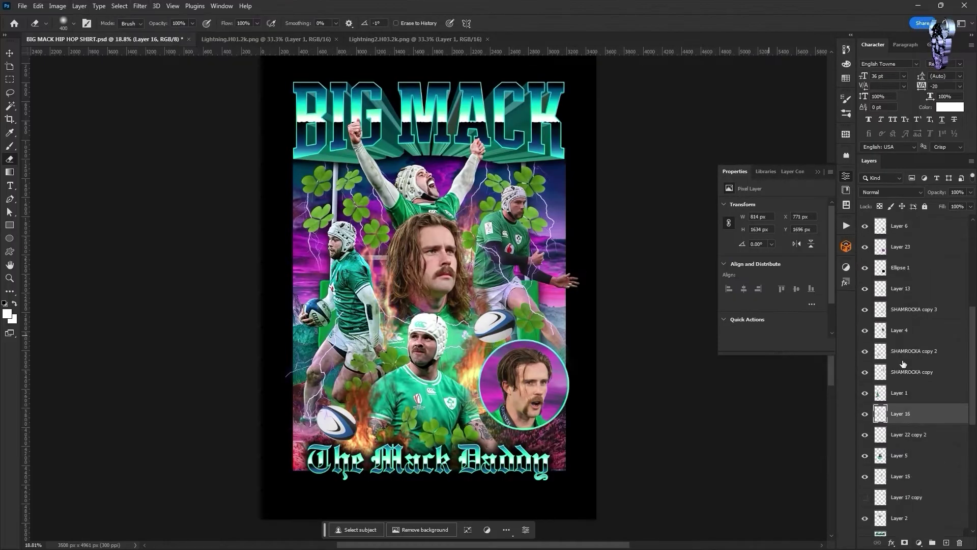
pyautogui.scroll(4, 885, 306)
pyautogui.click(889, 303)
# Apply the Camera Raw Filter to the front player on Layer 3 with Temperature -6, Texture +100 and Clarity +32
pyautogui.click(882, 349)
pyautogui.click(139, 6)
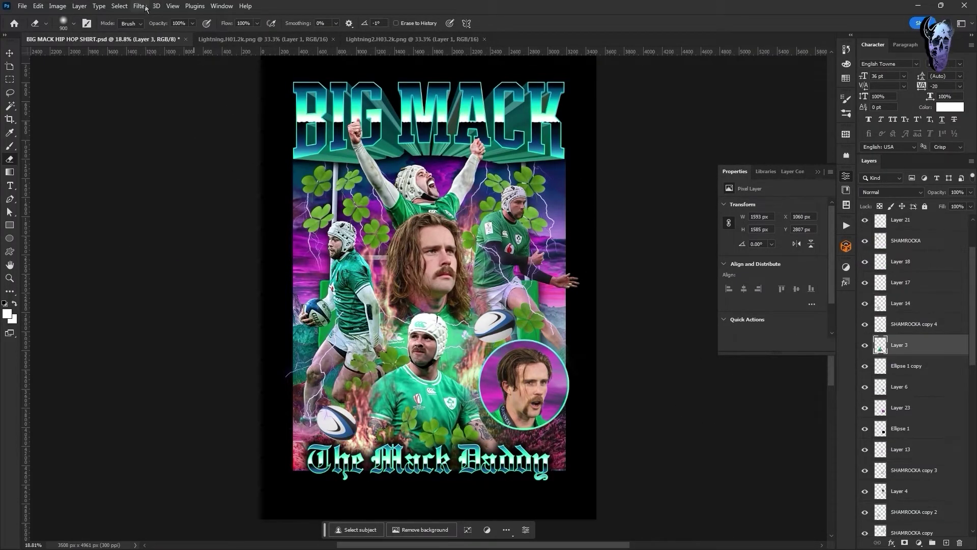
pyautogui.click(153, 17)
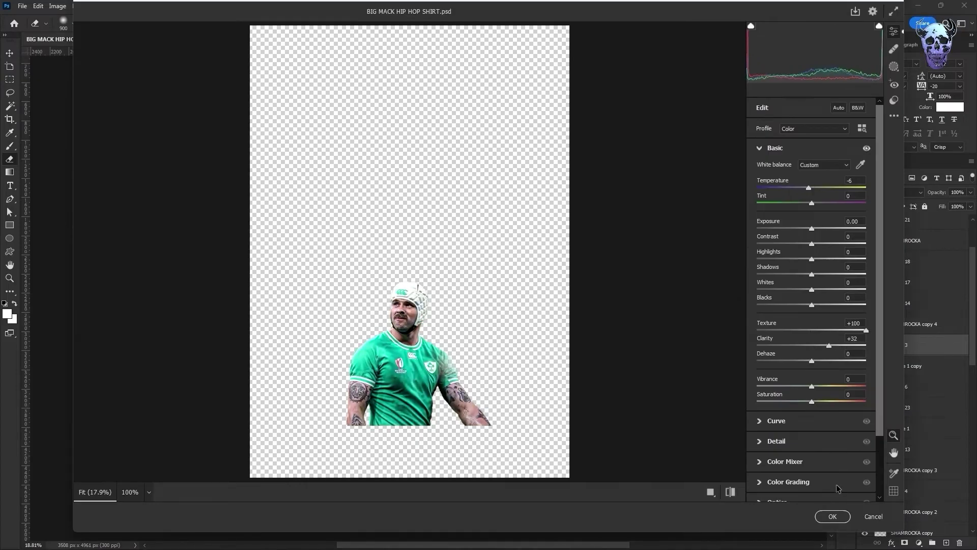
pyautogui.click(833, 516)
pyautogui.click(900, 322)
pyautogui.click(892, 284)
pyautogui.scroll(2, 899, 288)
pyautogui.scroll(-4, 891, 433)
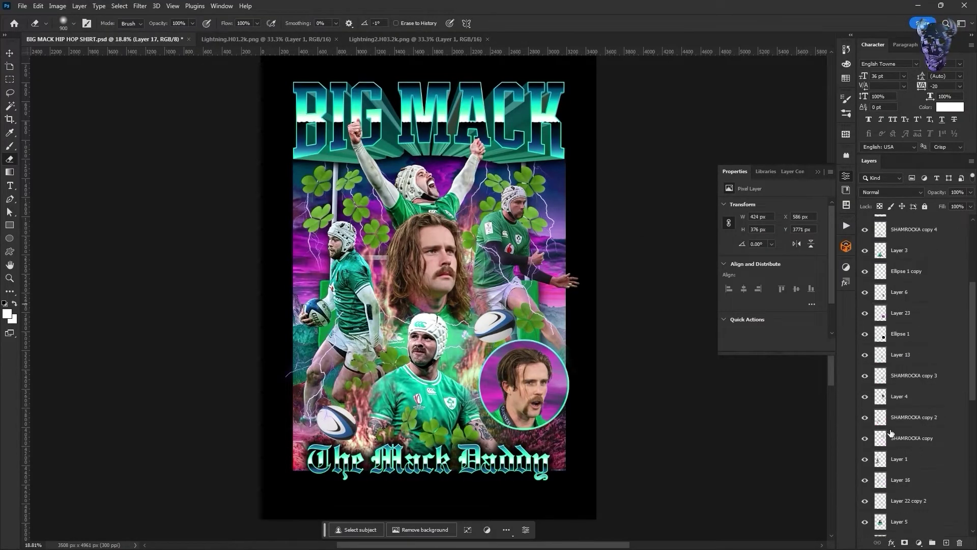
pyautogui.scroll(-2, 892, 434)
# Repeat the last Camera Raw Filter on the long-haired player on Layer 5, then cool it with Temperature -10
pyautogui.click(902, 439)
pyautogui.click(140, 6)
pyautogui.click(150, 18)
pyautogui.click(139, 6)
pyautogui.click(180, 82)
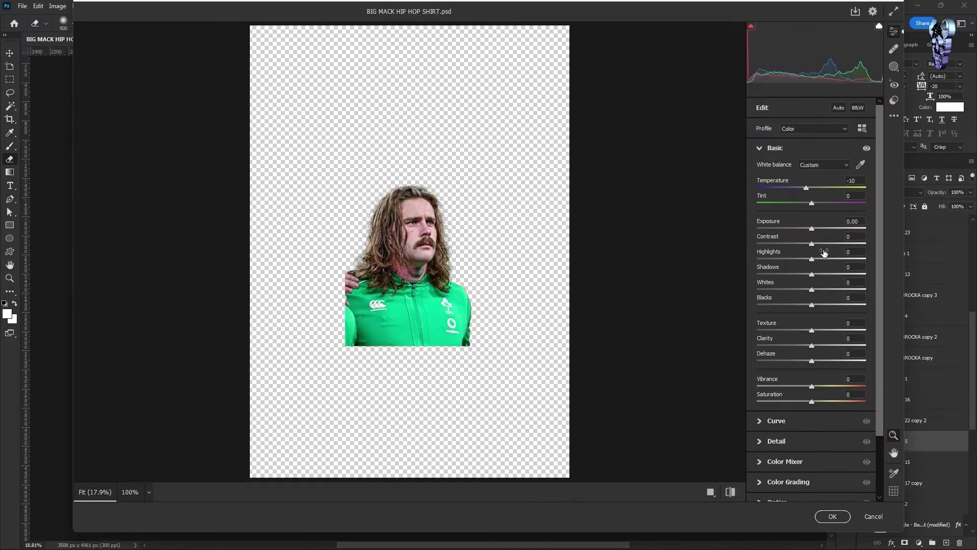
pyautogui.click(834, 516)
pyautogui.hotkey('ctrl', 't')
pyautogui.press('Return')
# Apply the Camera Raw Filter to the SHAMROCKA copy 2 clovers with Temperature -12, Texture +100 and Clarity +100
pyautogui.click(883, 336)
pyautogui.click(140, 6)
pyautogui.click(174, 84)
pyautogui.hotkey('ctrl', 'shift', 'a')
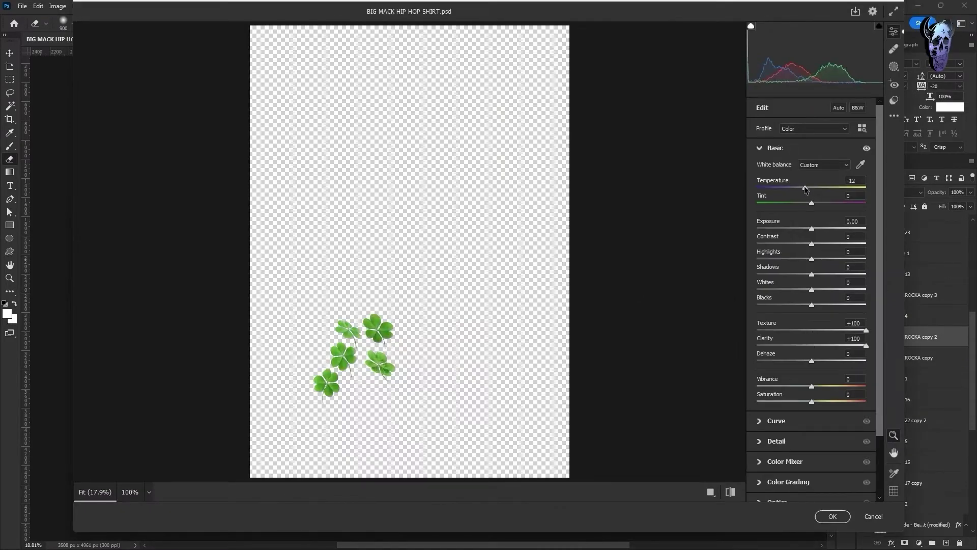
pyautogui.click(835, 516)
# Repeat the clover Camera Raw Filter settings on SHAMROCKA copy, SHAMROCKA copy 4 and SHAMROCKA
pyautogui.click(885, 357)
pyautogui.click(140, 6)
pyautogui.click(143, 19)
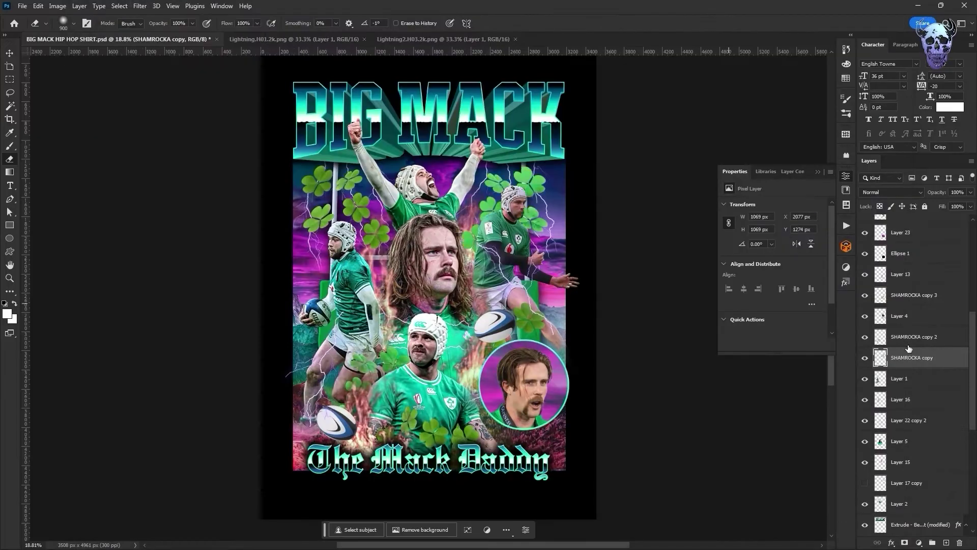
pyautogui.scroll(3, 891, 427)
pyautogui.click(896, 230)
pyautogui.click(140, 7)
pyautogui.click(153, 18)
pyautogui.scroll(3, 896, 291)
pyautogui.click(896, 227)
pyautogui.click(139, 6)
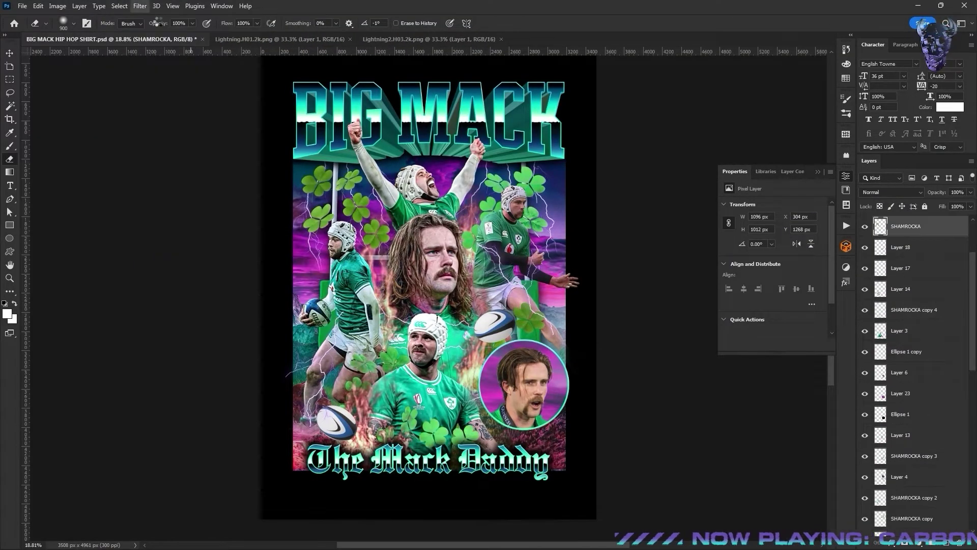
pyautogui.click(157, 19)
# Scale the SHAMROCKA clover cluster down to about 1040 by 960 px
pyautogui.hotkey('ctrl', 't')
pyautogui.moveTo(291, 166); pyautogui.dragTo(297, 170)
pyautogui.press('Return')
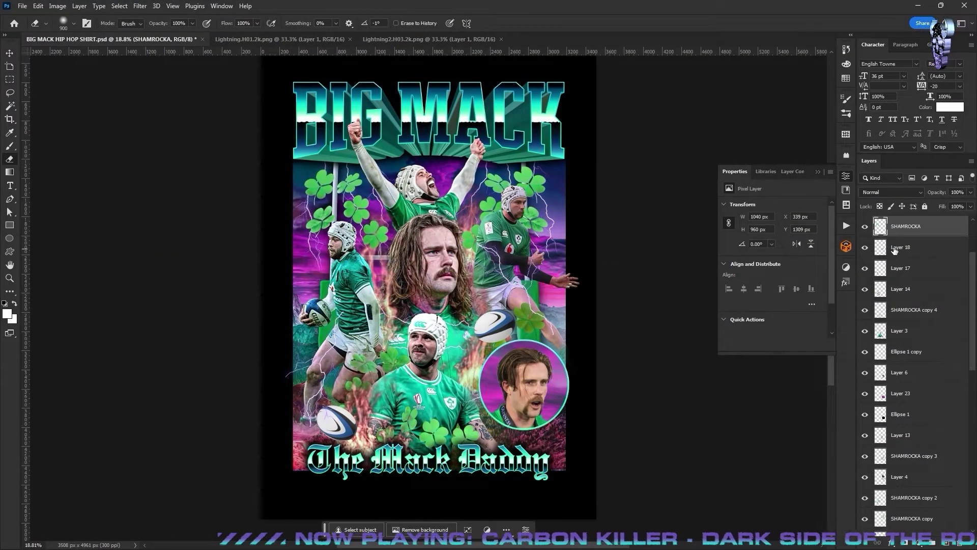
# Apply the Camera Raw Filter to the rugby ball on Layer 18 with Exposure -0.40, Texture +100 and Clarity +61
pyautogui.click(900, 248)
pyautogui.click(140, 6)
pyautogui.click(167, 83)
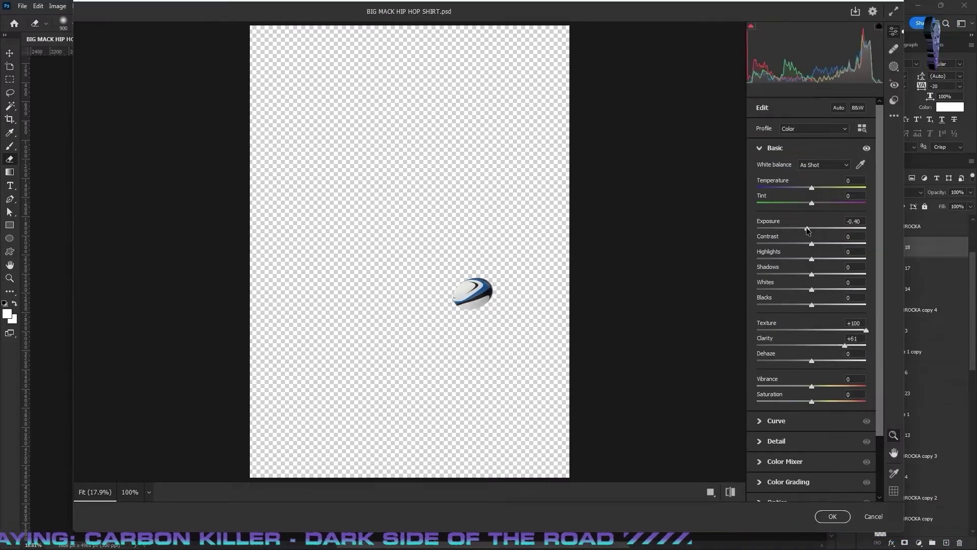
pyautogui.click(833, 516)
# Apply the Camera Raw Filter to the inset head on Layer 6 with Temperature -13, Texture +100, Clarity +50 and Dehaze -25
pyautogui.click(904, 372)
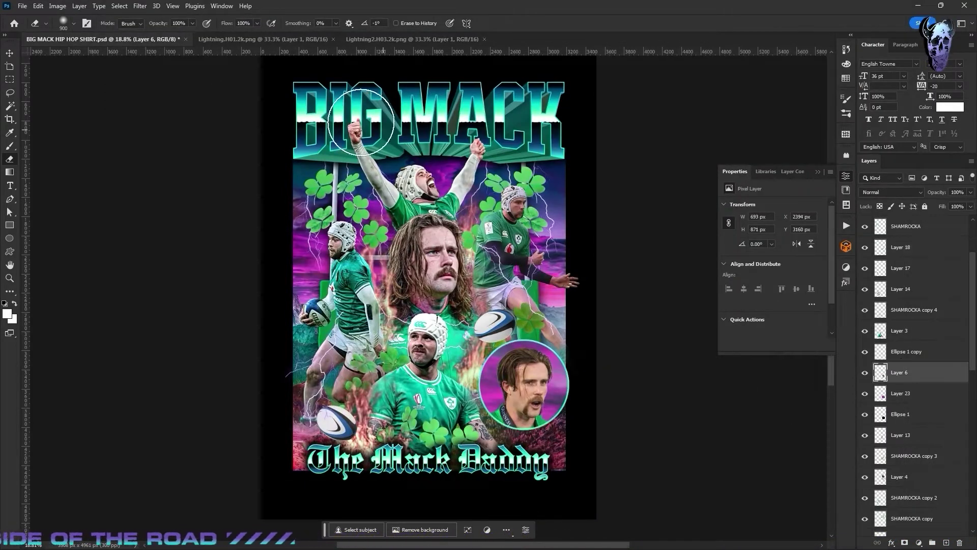
pyautogui.click(140, 6)
pyautogui.click(167, 83)
pyautogui.moveTo(812, 330); pyautogui.dragTo(839, 347)
pyautogui.moveTo(812, 361); pyautogui.dragTo(797, 362)
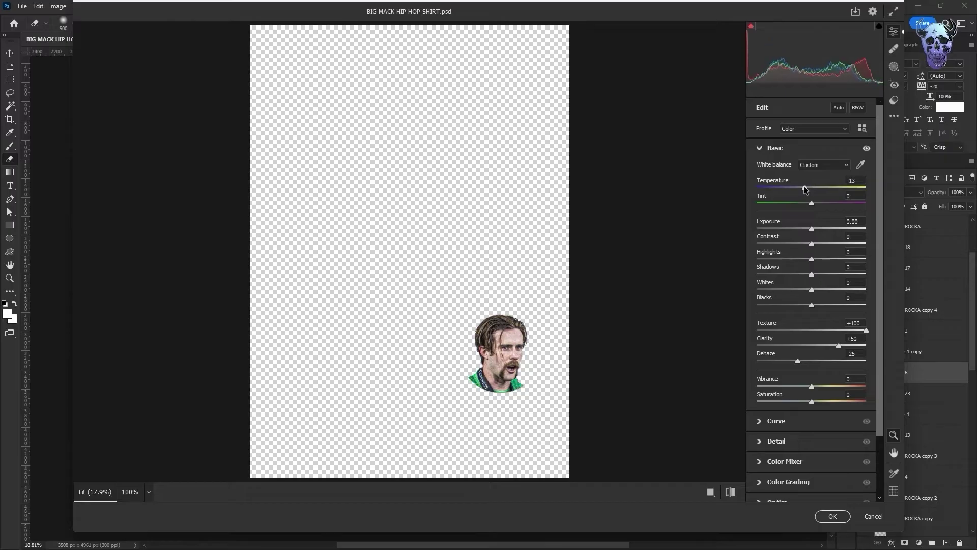
pyautogui.click(833, 516)
# Apply the Camera Raw Filter to the circular sky patch on Layer 23 with Texture +100
pyautogui.click(899, 394)
pyautogui.click(140, 6)
pyautogui.click(176, 83)
pyautogui.moveTo(812, 330); pyautogui.dragTo(867, 331)
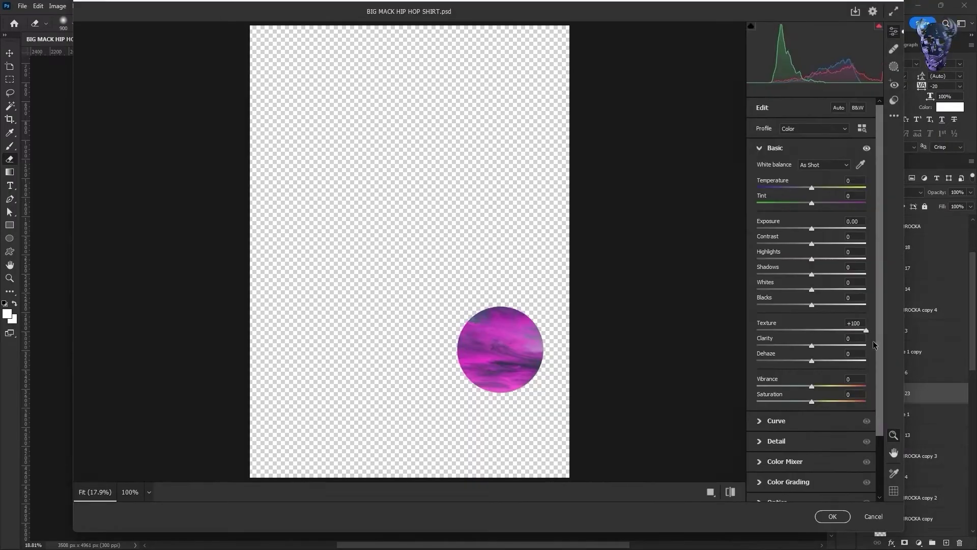
pyautogui.press('Return')
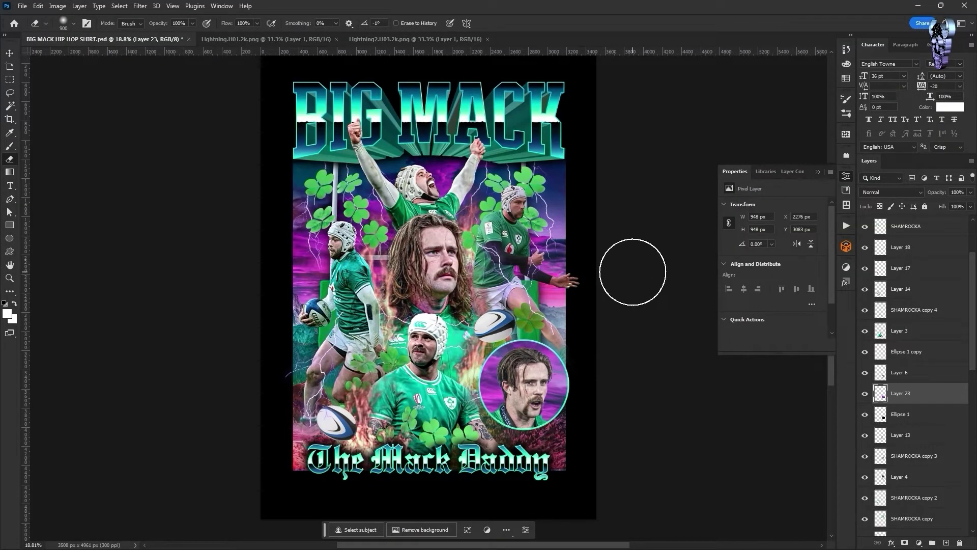
# Darken the edges of the Layer 20 background in the Camera Raw Filter with a negative Effects vignette and an Optics vignette of -100
pyautogui.scroll(-10, 899, 433)
pyautogui.click(888, 442)
pyautogui.click(139, 6)
pyautogui.click(172, 82)
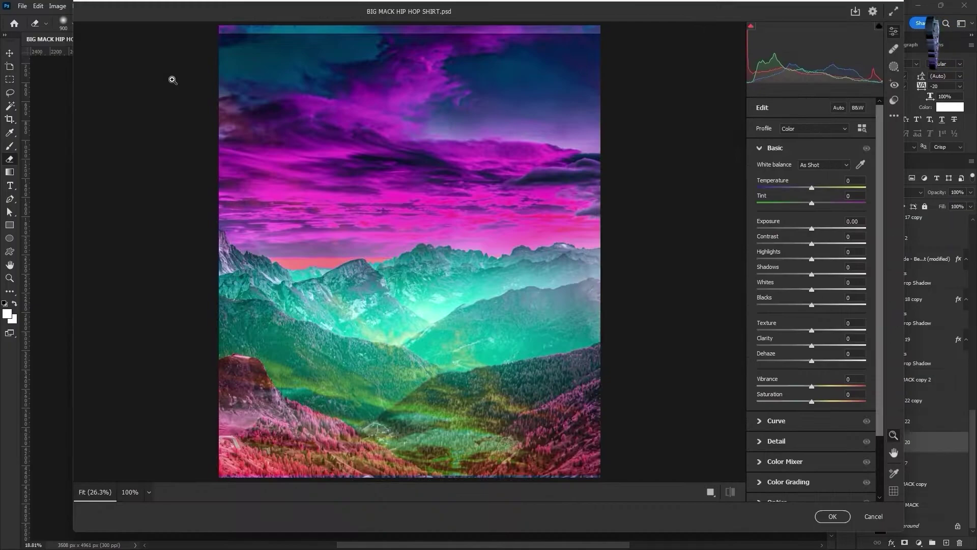
pyautogui.scroll(-5, 764, 448)
pyautogui.click(759, 476)
pyautogui.moveTo(812, 334); pyautogui.dragTo(800, 334)
pyautogui.click(774, 251)
pyautogui.moveTo(812, 294); pyautogui.dragTo(747, 291)
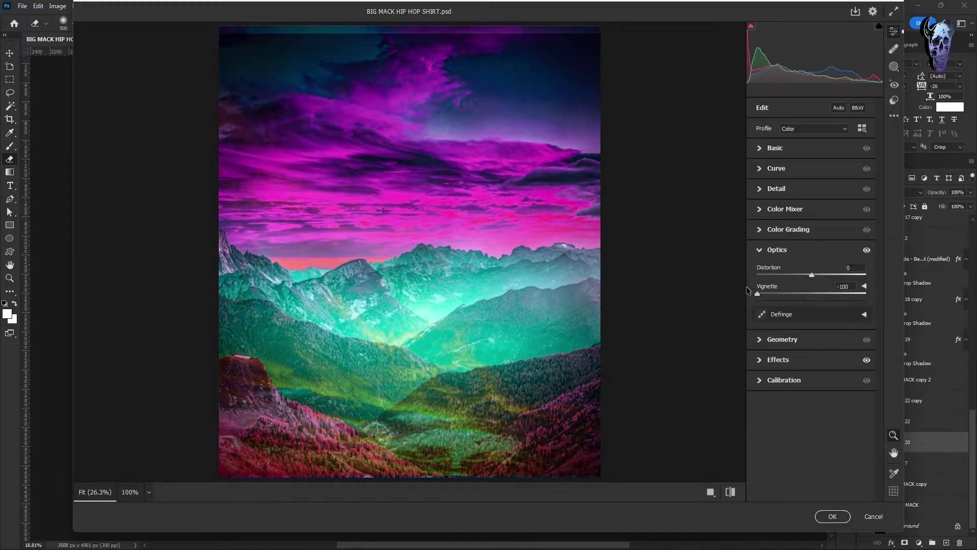
# Cool the Layer 20 background's temperature slightly, raise its texture and clarity, and apply the Camera Raw Filter
pyautogui.click(768, 152)
pyautogui.moveTo(812, 187); pyautogui.dragTo(805, 187)
pyautogui.moveTo(812, 337); pyautogui.dragTo(838, 335)
pyautogui.press('Return')
pyautogui.hotkey('ctrl', 'd')
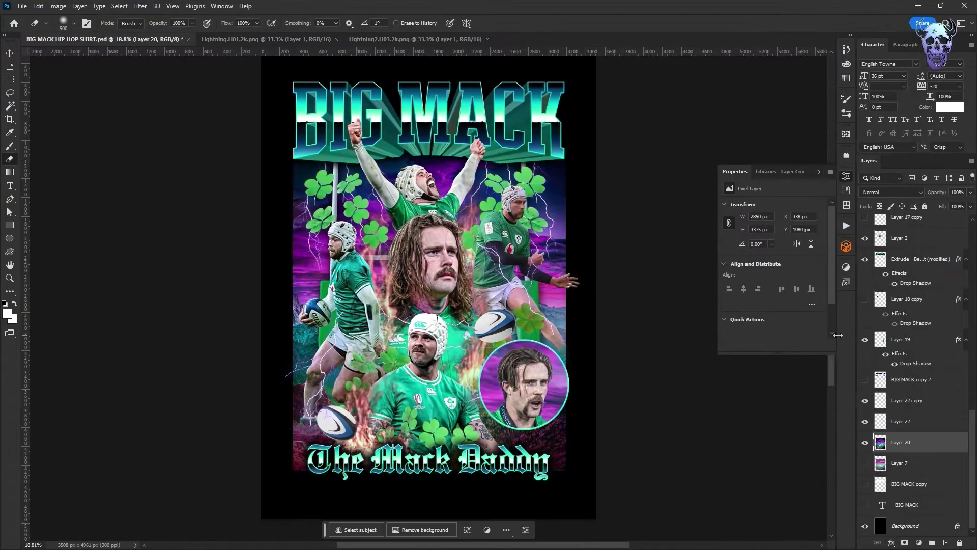
# Switch to the Dodge tool with the Midtones range and 100% exposure
pyautogui.rightClick(11, 293)
pyautogui.click(56, 433)
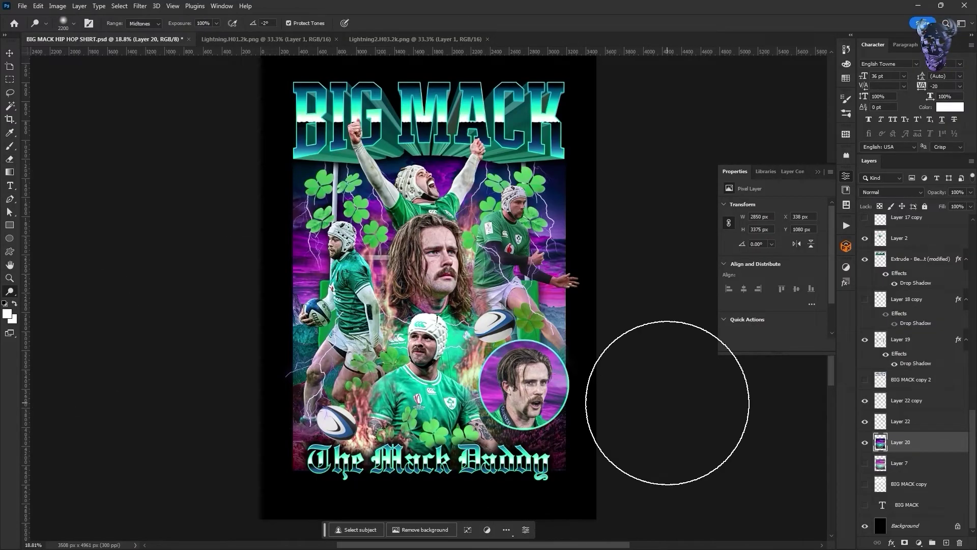
pyautogui.scroll(8, 903, 382)
pyautogui.scroll(-7, 904, 392)
# Apply the Camera Raw Filter to the extruded BIG MACK lettering with raised texture and clarity
pyautogui.click(912, 286)
pyautogui.click(141, 6)
pyautogui.click(176, 85)
pyautogui.moveTo(812, 330); pyautogui.dragTo(839, 346)
pyautogui.press('Return')
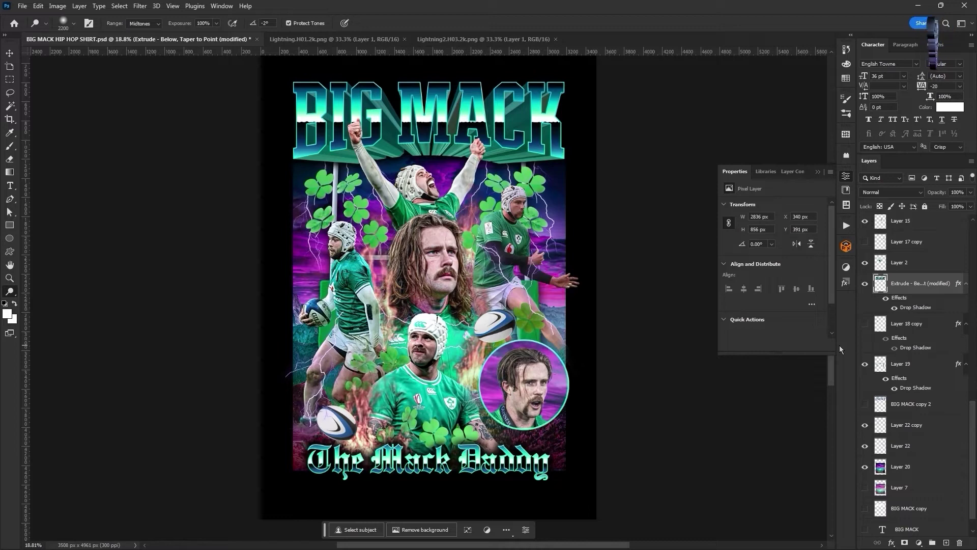
pyautogui.scroll(2, 899, 304)
pyautogui.click(899, 304)
pyautogui.hotkey('ctrl', 'j')
pyautogui.hotkey('ctrl', 't')
pyautogui.moveTo(478, 239); pyautogui.dragTo(338, 323)
pyautogui.moveTo(381, 255); pyautogui.dragTo(361, 245)
pyautogui.moveTo(347, 312); pyautogui.dragTo(418, 193)
pyautogui.press('Return')
pyautogui.rightClick(903, 301)
pyautogui.click(857, 200)
pyautogui.press('Return')
pyautogui.hotkey('ctrl', 't')
pyautogui.press('Return')
pyautogui.moveTo(911, 301); pyautogui.dragTo(920, 432)
pyautogui.hotkey('ctrl', 't')
pyautogui.moveTo(431, 221); pyautogui.dragTo(428, 248)
pyautogui.moveTo(404, 154); pyautogui.dragTo(405, 136)
pyautogui.press('Return')
pyautogui.rightClick(908, 418)
pyautogui.click(908, 63)
pyautogui.press('Return')
pyautogui.hotkey('ctrl', 't')
pyautogui.moveTo(435, 199); pyautogui.dragTo(535, 385)
pyautogui.press('Return')
pyautogui.press('Delete')
pyautogui.press('Delete')
pyautogui.press('Delete')
pyautogui.hotkey('ctrl', 'z')
# Apply the Camera Raw Filter to the SHAMROCKA copy 3 clovers with Texture +100
pyautogui.scroll(10, 865, 264)
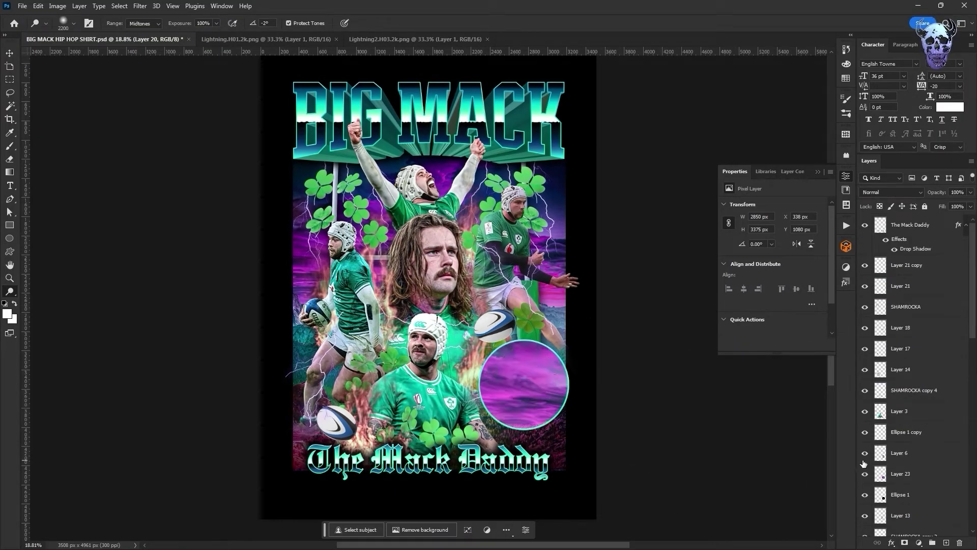
pyautogui.scroll(-4, 864, 497)
pyautogui.click(910, 457)
pyautogui.click(140, 6)
pyautogui.click(168, 83)
pyautogui.moveTo(812, 331); pyautogui.dragTo(905, 330)
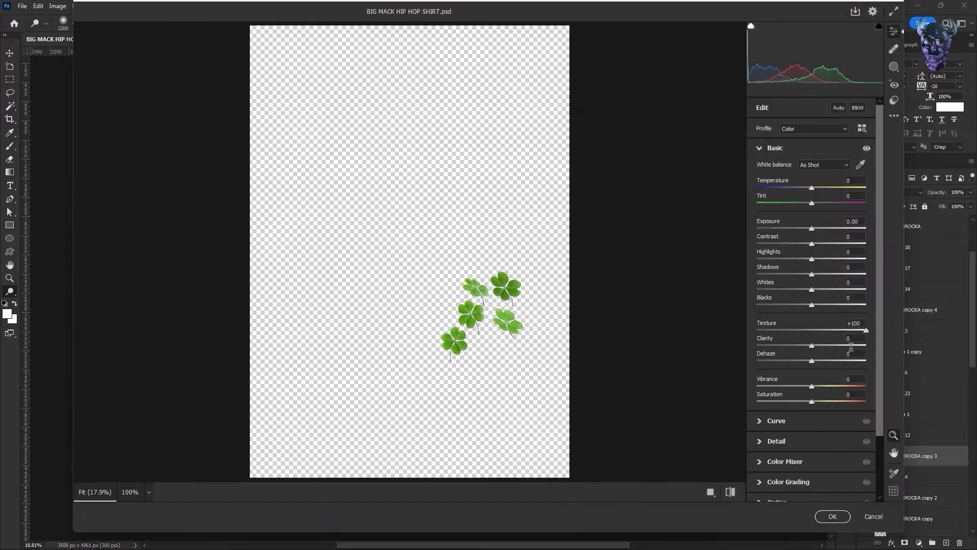
pyautogui.press('Return')
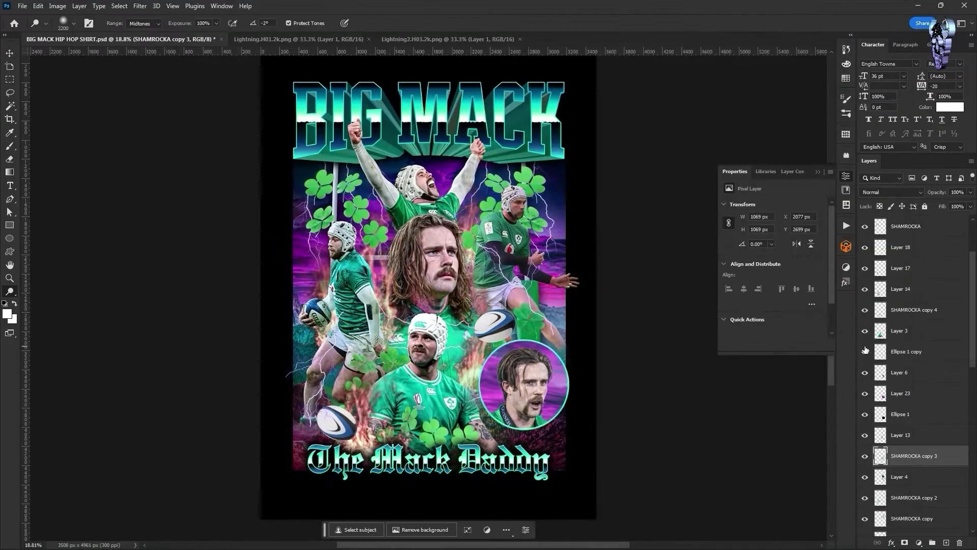
# Nudge The Mack Daddy lettering down by 40 px
pyautogui.scroll(4, 927, 312)
pyautogui.click(916, 228)
pyautogui.hotkey('ctrl', 't')
pyautogui.hotkey('shift', 'Down')
pyautogui.hotkey('shift', 'Down')
pyautogui.hotkey('shift', 'Down')
pyautogui.hotkey('shift', 'Down')
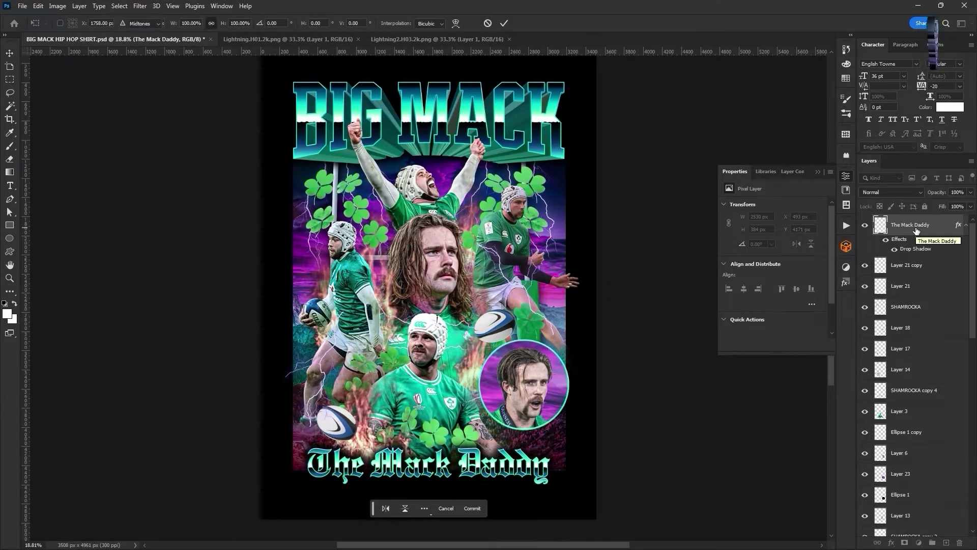
pyautogui.press('Return')
# Close the two lightning documents and open lens-flare-effect.jpg, METAL FLARE.png, ultimate-light-fx-lens-flares-neostock-18.png and ultimate-light-fx-spot-flares-neostock-50.png
pyautogui.click(357, 39)
pyautogui.click(358, 39)
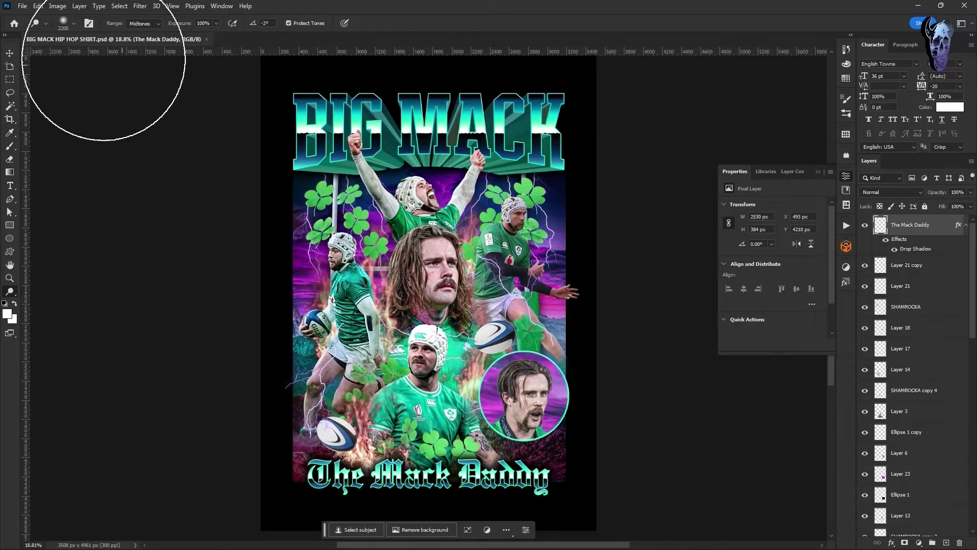
pyautogui.click(22, 6)
pyautogui.click(31, 27)
pyautogui.click(391, 340)
pyautogui.keyDown('ctrl'); pyautogui.click(391, 414); pyautogui.keyUp('ctrl')
pyautogui.keyDown('ctrl'); pyautogui.click(338, 400); pyautogui.keyUp('ctrl')
pyautogui.keyDown('ctrl'); pyautogui.click(189, 307); pyautogui.keyUp('ctrl')
pyautogui.scroll(1, 189, 307)
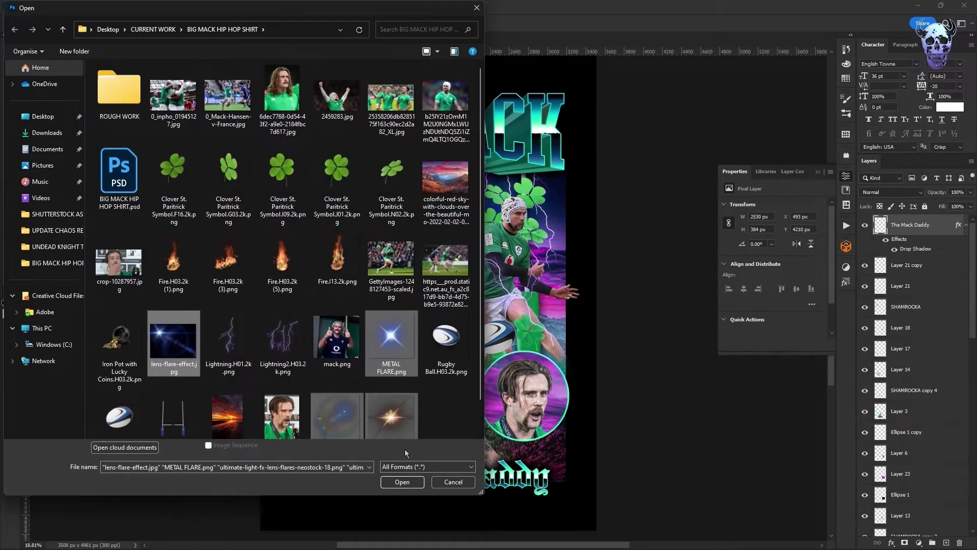
pyautogui.click(405, 482)
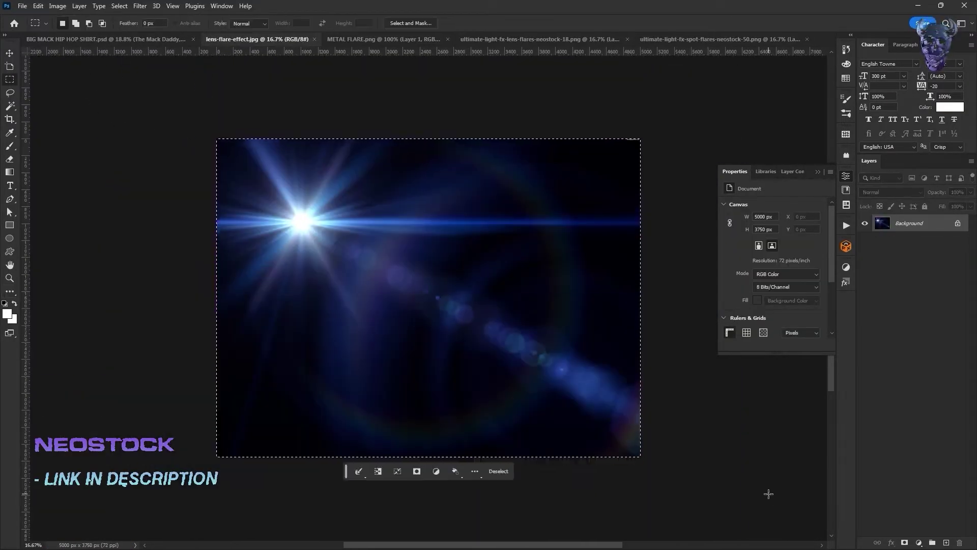
# Paste the lens-flare-effect.jpg image into the shirt document, scale and rotate it to about 5753 by 7671 px, and set its blend mode to Linear Dodge (Add)
pyautogui.hotkey('ctrl', 'c')
pyautogui.click(106, 39)
pyautogui.hotkey('ctrl', 'v')
pyautogui.hotkey('ctrl', 't')
pyautogui.moveTo(591, 111); pyautogui.dragTo(673, 394)
pyautogui.moveTo(650, 249); pyautogui.dragTo(818, 246)
pyautogui.moveTo(673, 284)
pyautogui.mouseDown()
pyautogui.moveTo(604, 194)
pyautogui.moveTo(598, 224)
pyautogui.mouseUp()
pyautogui.press('Return')
pyautogui.click(892, 192)
pyautogui.click(888, 294)
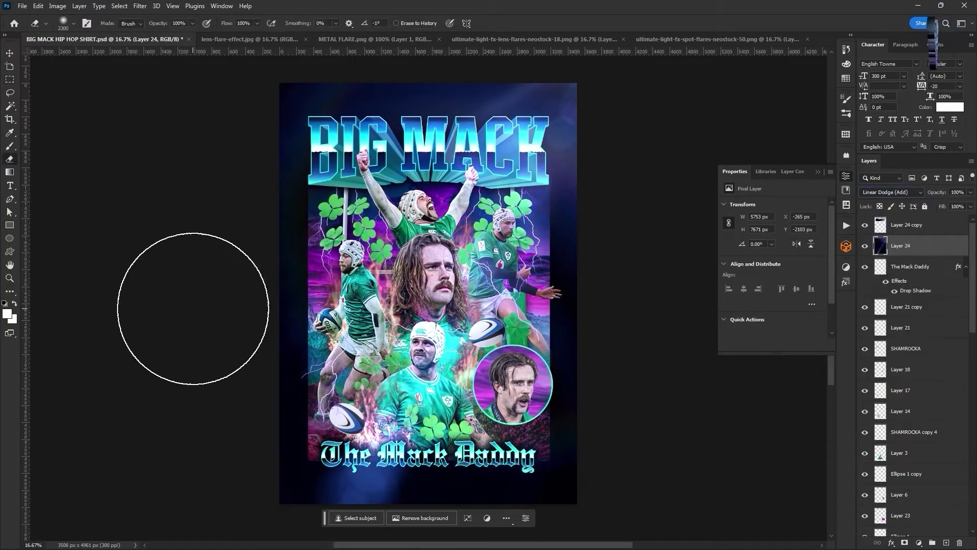
# Erase the lens flare glow along the outer edges of the artwork with a large Eraser brush
pyautogui.scroll(-3, 204, 331)
pyautogui.moveTo(243, 415); pyautogui.dragTo(366, 472)
pyautogui.click(392, 472)
pyautogui.scroll(4, 668, 276)
pyautogui.click(633, 216)
pyautogui.click(629, 158)
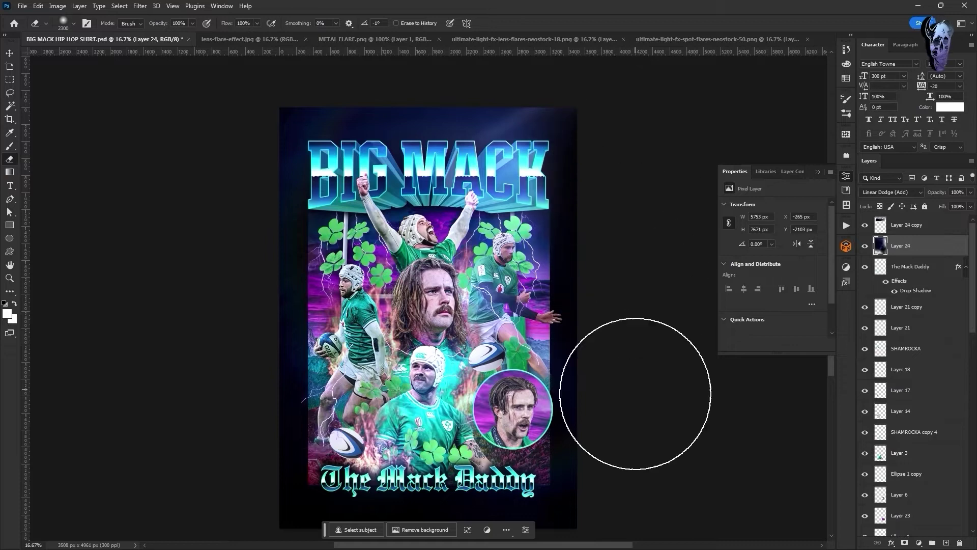
pyautogui.moveTo(636, 393); pyautogui.dragTo(629, 466)
pyautogui.scroll(3, 633, 357)
pyautogui.moveTo(637, 242)
pyautogui.mouseDown()
pyautogui.moveTo(332, 136)
pyautogui.moveTo(218, 448)
pyautogui.mouseUp()
pyautogui.scroll(-3, 607, 147)
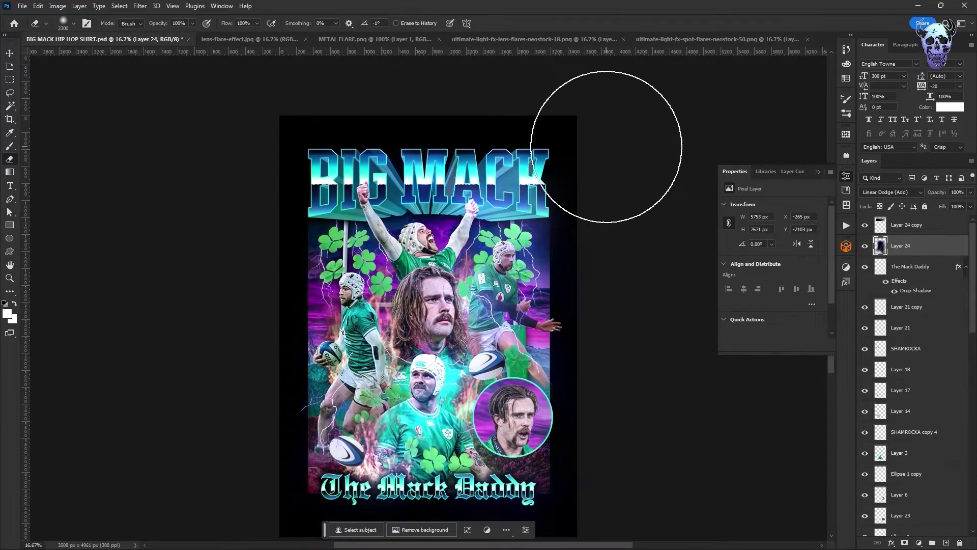
# Flip the Layer 24 lens flare horizontally, shift it toward the artwork's left side and choose the Burn tool
pyautogui.click(38, 6)
pyautogui.moveTo(92, 240)
pyautogui.click(204, 429)
pyautogui.hotkey('ctrl', 't')
pyautogui.moveTo(459, 306)
pyautogui.mouseDown()
pyautogui.moveTo(331, 306)
pyautogui.moveTo(340, 306)
pyautogui.mouseUp()
pyautogui.press('Return')
pyautogui.click(9, 291)
pyautogui.click(72, 352)
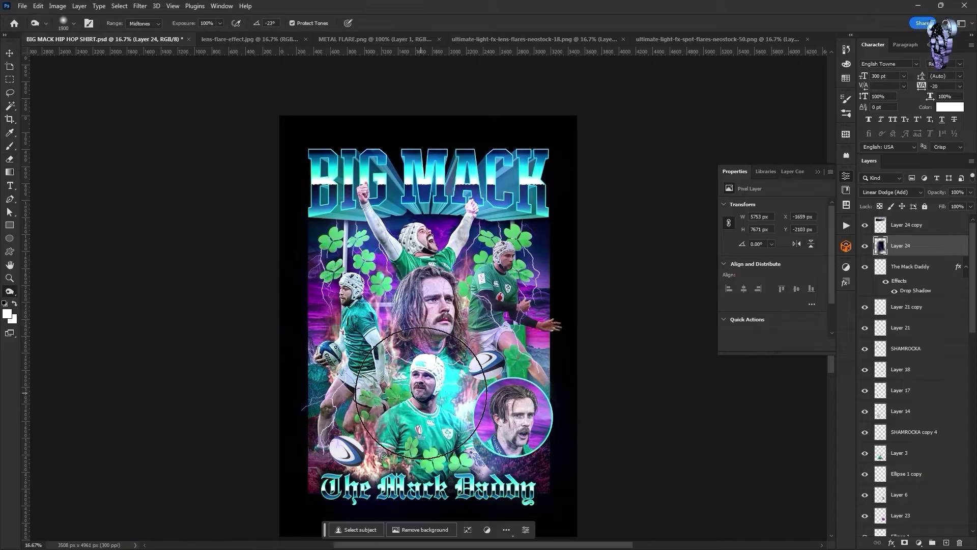
pyautogui.scroll(-1, 683, 396)
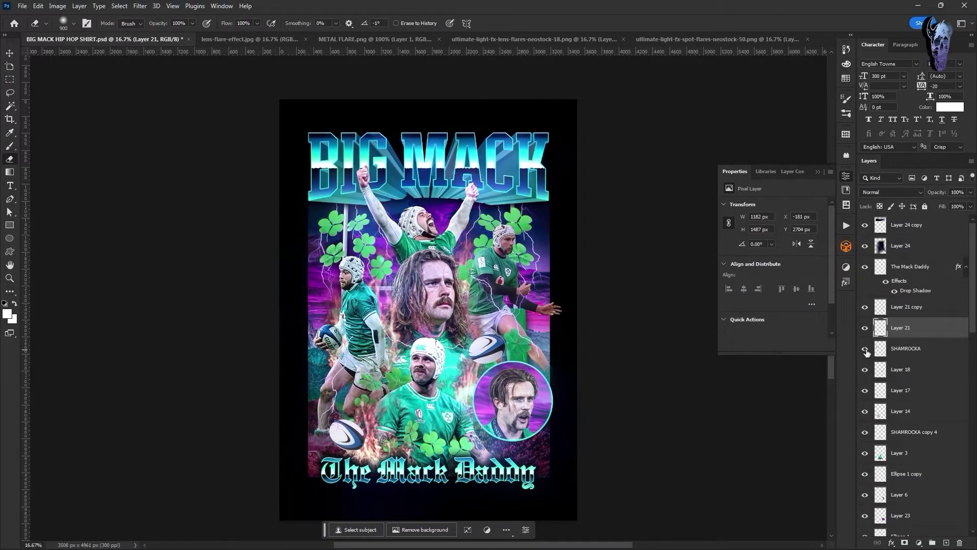
# Reposition the two rugby balls on Layer 18 and Layer 17 slightly
pyautogui.click(867, 352)
pyautogui.click(901, 370)
pyautogui.hotkey('ctrl', 't')
pyautogui.press('Return')
pyautogui.click(898, 391)
pyautogui.hotkey('ctrl', 't')
pyautogui.moveTo(366, 452); pyautogui.dragTo(362, 449)
pyautogui.hotkey('shift', 'Right')
pyautogui.press('Return')
pyautogui.scroll(1, 612, 280)
pyautogui.scroll(-2, 905, 455)
# Add a Drop Shadow to the Ellipse 1 circle behind the portrait inset
pyautogui.click(905, 454)
pyautogui.click(79, 6)
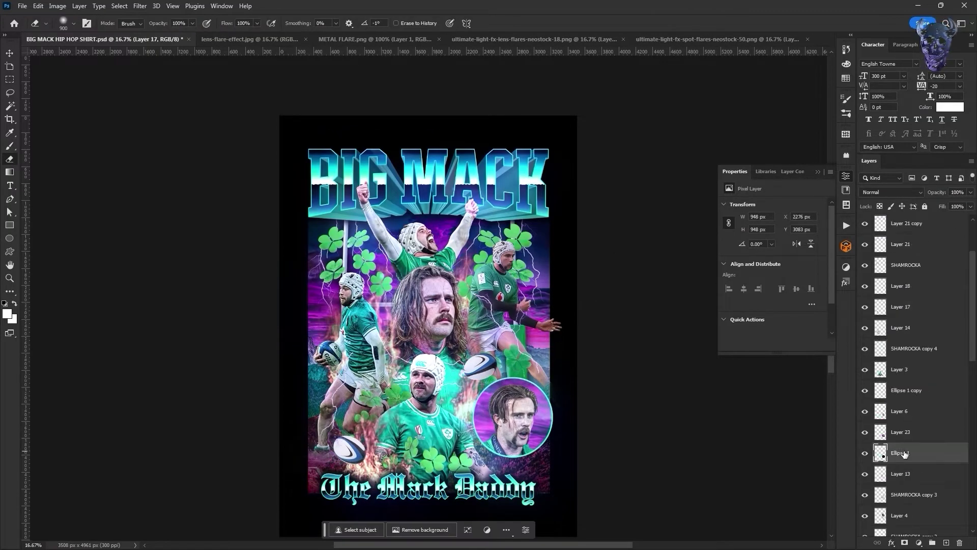
pyautogui.moveTo(104, 107)
pyautogui.click(214, 211)
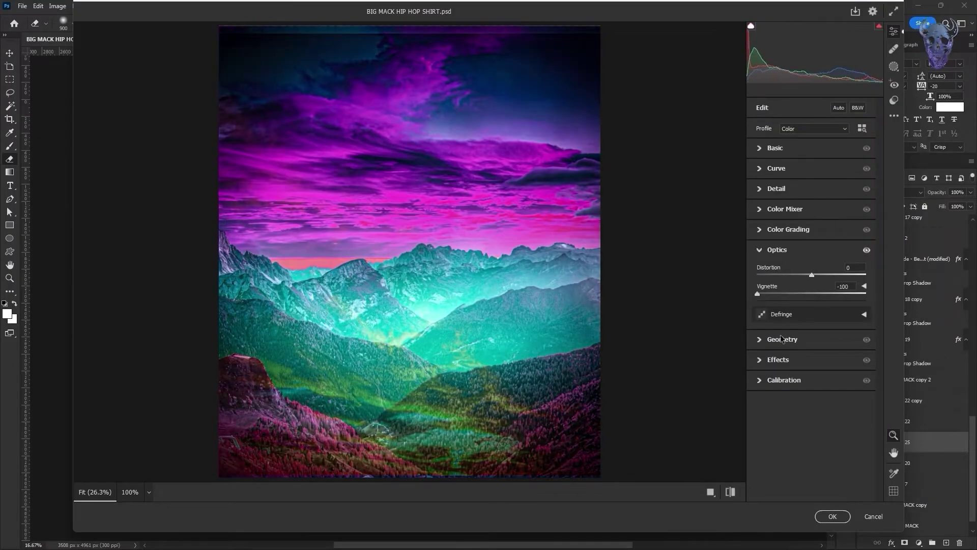
# Set the Camera Raw Effects Vignetting to -33 for the Layer 25 mountain background and apply the filter
pyautogui.click(779, 359)
pyautogui.moveTo(811, 334); pyautogui.dragTo(795, 334)
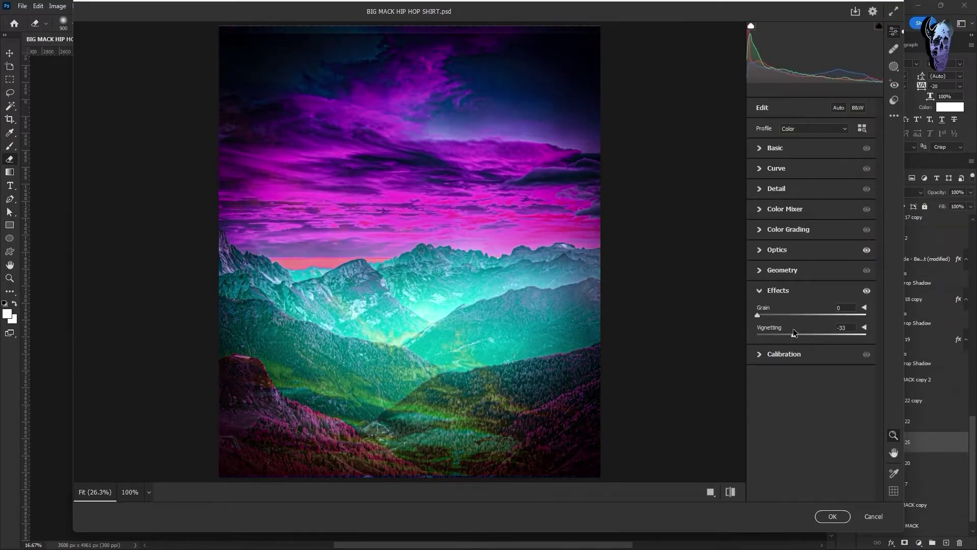
pyautogui.press('Return')
# Darken the edges of the Layer 25 background using the Burn tool with Range Midtones and 100% Exposure
pyautogui.click(10, 292)
pyautogui.click(75, 332)
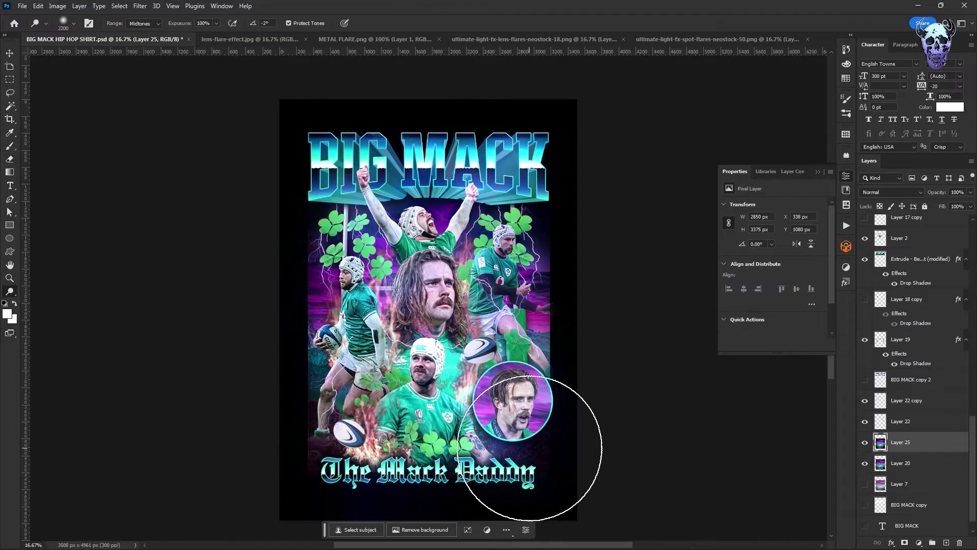
pyautogui.rightClick(10, 292)
pyautogui.click(75, 342)
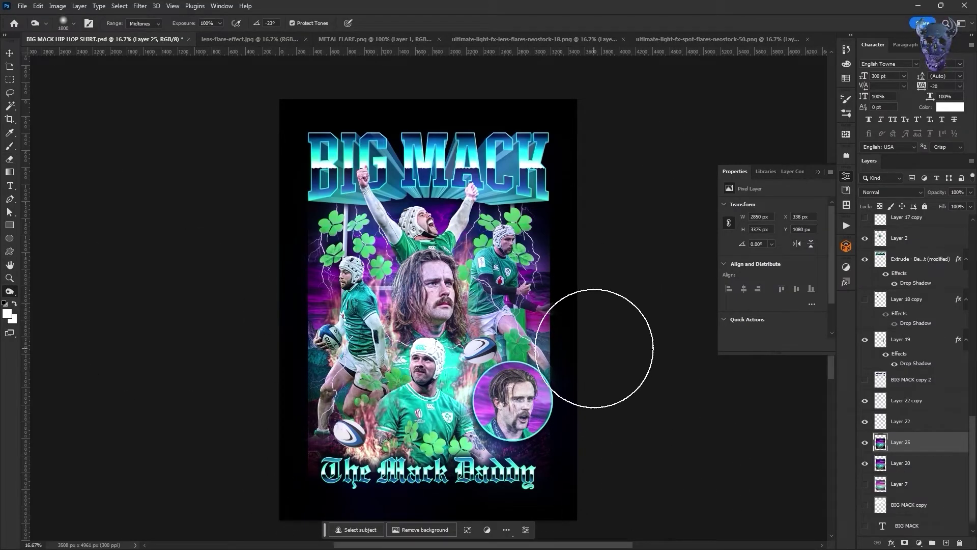
pyautogui.scroll(-1, 667, 345)
pyautogui.scroll(1, 668, 345)
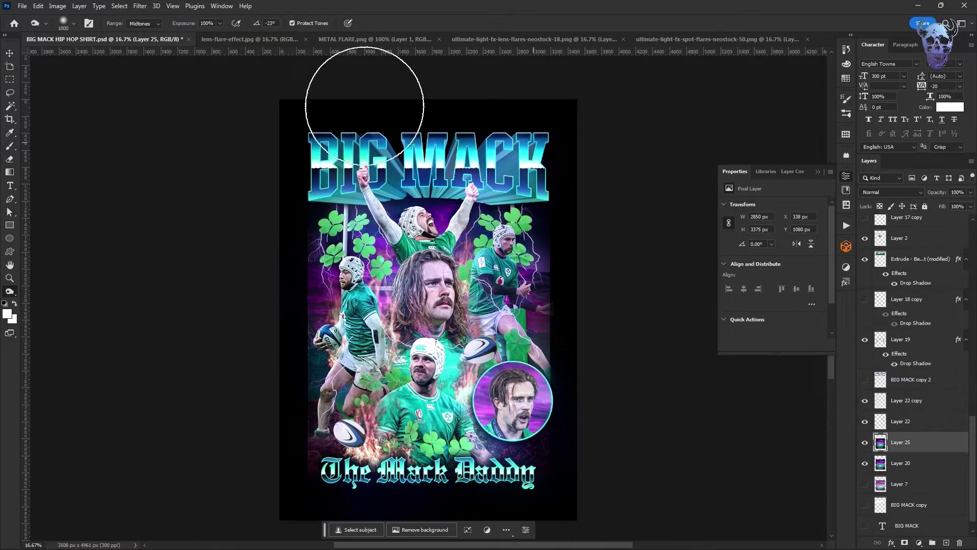
# Close lens-flare-effect.jpg, select and copy the whole flare in METAL FLARE.png, and close that document too
pyautogui.click(277, 39)
pyautogui.hotkey('ctrl', 'w')
pyautogui.click(284, 40)
pyautogui.press('m')
pyautogui.moveTo(197, 67); pyautogui.dragTo(660, 530)
pyautogui.click(326, 39)
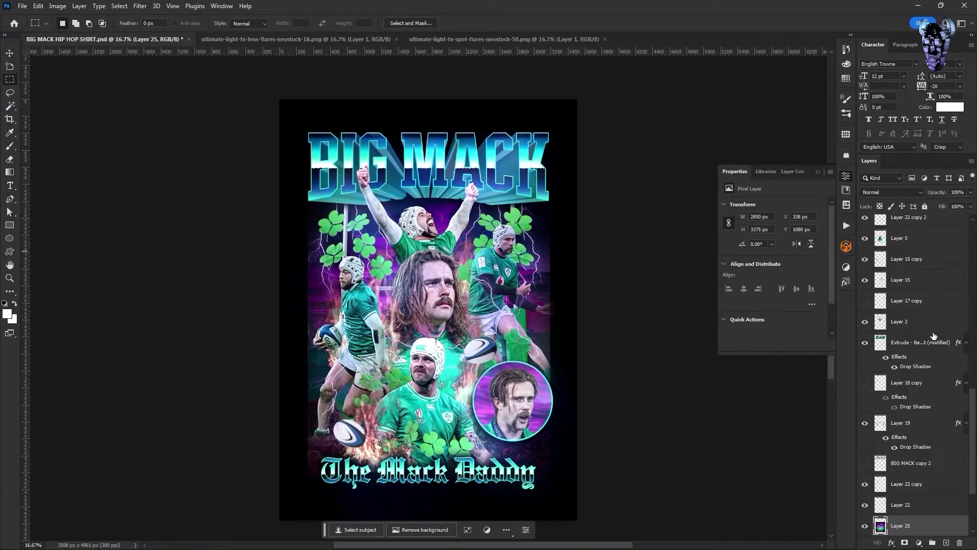
# Paste the metal flare above The Mack Daddy layer, scale it to 330 px square and place it on the K's upper-right corner
pyautogui.scroll(10, 934, 336)
pyautogui.click(910, 267)
pyautogui.hotkey('ctrl', 'v')
pyautogui.hotkey('ctrl', 't')
pyautogui.moveTo(466, 309); pyautogui.dragTo(423, 301)
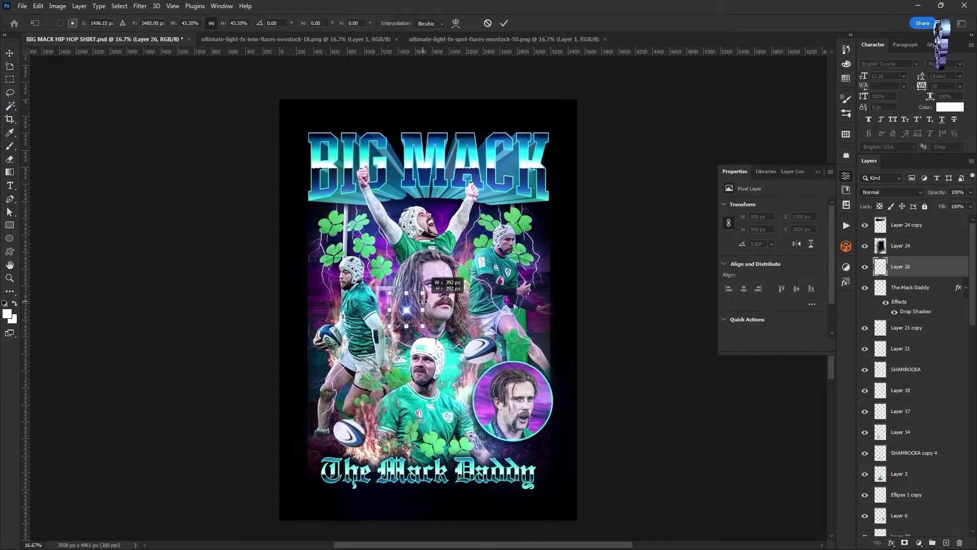
pyautogui.moveTo(543, 130); pyautogui.dragTo(540, 130)
pyautogui.press('Return')
pyautogui.hotkey('ctrl', '+')
pyautogui.hotkey('ctrl', '+')
pyautogui.scroll(3, 690, 219)
pyautogui.moveTo(689, 218); pyautogui.dragTo(716, 238)
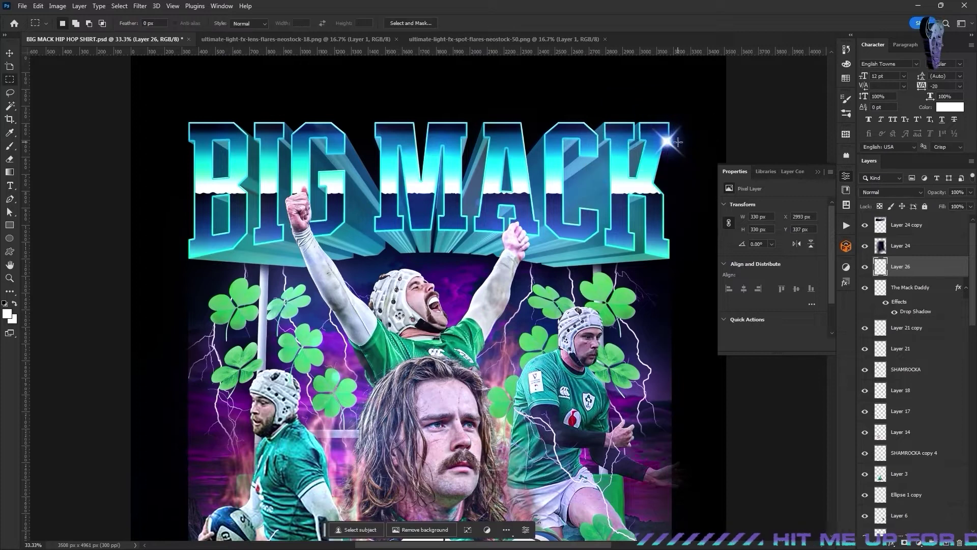
# Duplicate the metal flare and place the copies on the other letters of MACK
pyautogui.hotkey('ctrl', 'j')
pyautogui.hotkey('ctrl', 't')
pyautogui.moveTo(674, 134); pyautogui.dragTo(484, 208)
pyautogui.press('Return')
pyautogui.rightClick(902, 267)
pyautogui.click(900, 192)
pyautogui.press('Return')
pyautogui.click(899, 193)
pyautogui.hotkey('ctrl', 't')
pyautogui.moveTo(487, 205); pyautogui.dragTo(586, 159)
pyautogui.press('Return')
# Add further copies of the metal flare on the letters of BIG, including the B's upper-left corner
pyautogui.rightClick(907, 266)
pyautogui.click(860, 192)
pyautogui.press('Return')
pyautogui.hotkey('ctrl', 't')
pyautogui.press('Return')
pyautogui.hotkey('ctrl', 'j')
pyautogui.hotkey('ctrl', 't')
pyautogui.press('Return')
pyautogui.hotkey('ctrl', 'j')
pyautogui.hotkey('ctrl', 't')
pyautogui.press('Return')
pyautogui.hotkey('ctrl', '0')
pyautogui.press('Delete')
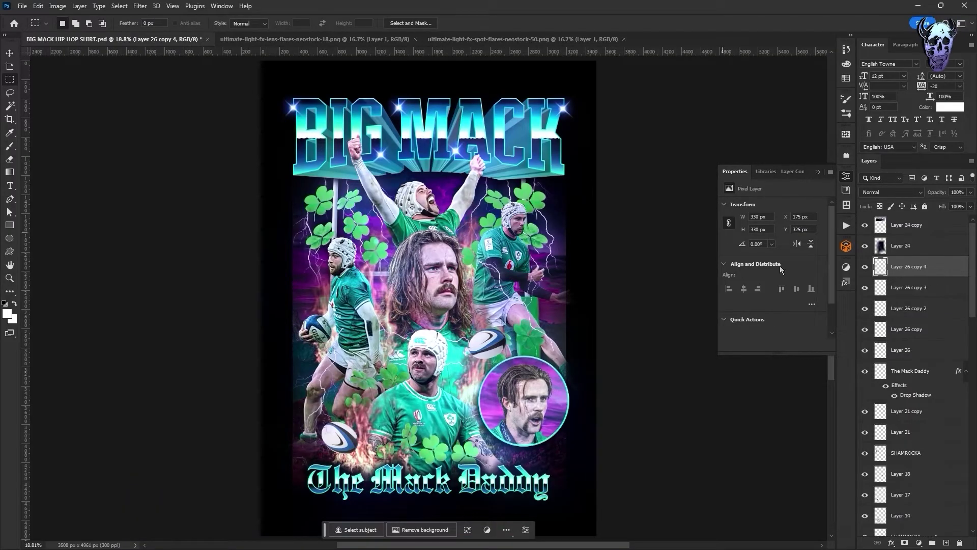
# Merge all the metal flare layers into one and set its blend mode to Hard Light
pyautogui.hotkey('ctrl', 't')
pyautogui.moveTo(295, 107); pyautogui.dragTo(296, 164)
pyautogui.press('Return')
pyautogui.keyDown('shift'); pyautogui.click(910, 351); pyautogui.keyUp('shift')
pyautogui.rightClick(910, 351)
pyautogui.click(851, 452)
pyautogui.click(889, 193)
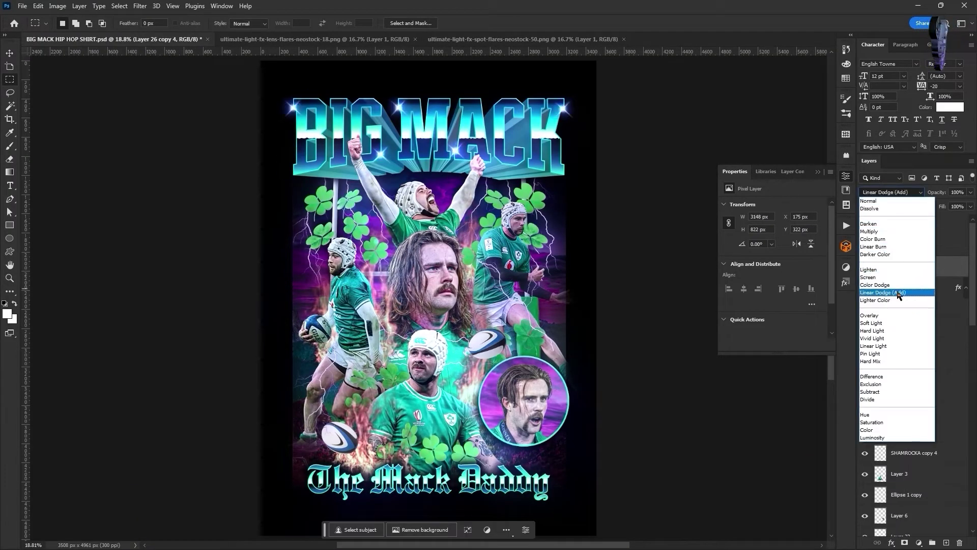
pyautogui.click(899, 331)
# Paste the neostock-50 spot flare above Ellipse 1 copy, scale it to about 771 px square and place it on the inset's upper-left rim
pyautogui.click(441, 41)
pyautogui.moveTo(247, 114); pyautogui.dragTo(665, 496)
pyautogui.hotkey('ctrl', 'c')
pyautogui.click(113, 39)
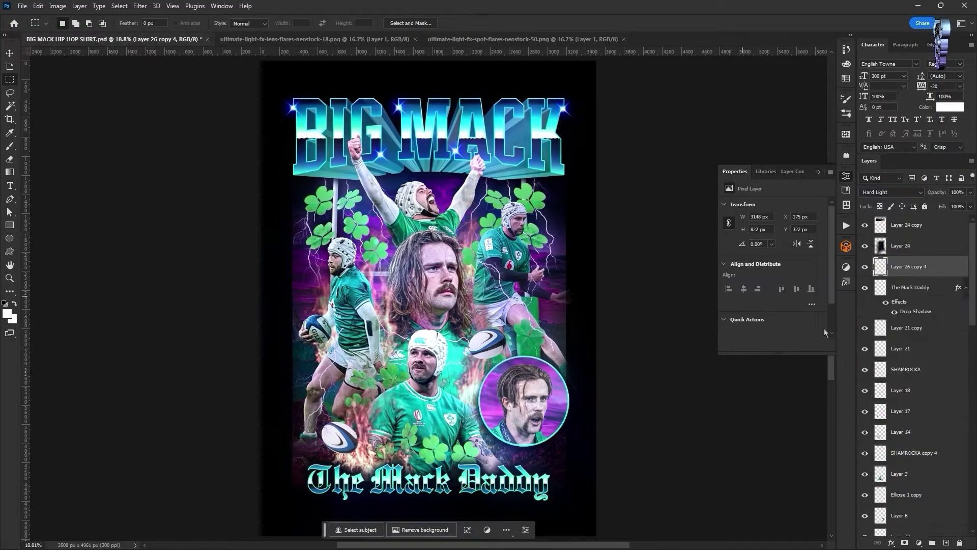
pyautogui.scroll(-3, 914, 393)
pyautogui.click(916, 395)
pyautogui.hotkey('ctrl', 'v')
pyautogui.hotkey('ctrl', 't')
pyautogui.moveTo(643, 298); pyautogui.dragTo(335, 298)
pyautogui.moveTo(300, 297); pyautogui.dragTo(485, 381)
pyautogui.press('Return')
pyautogui.hotkey('ctrl', ']')
# Flip the spot flare and shift its colour to blue with Hue/Saturation
pyautogui.click(38, 6)
pyautogui.moveTo(55, 240)
pyautogui.click(197, 430)
pyautogui.click(58, 6)
pyautogui.moveTo(103, 35)
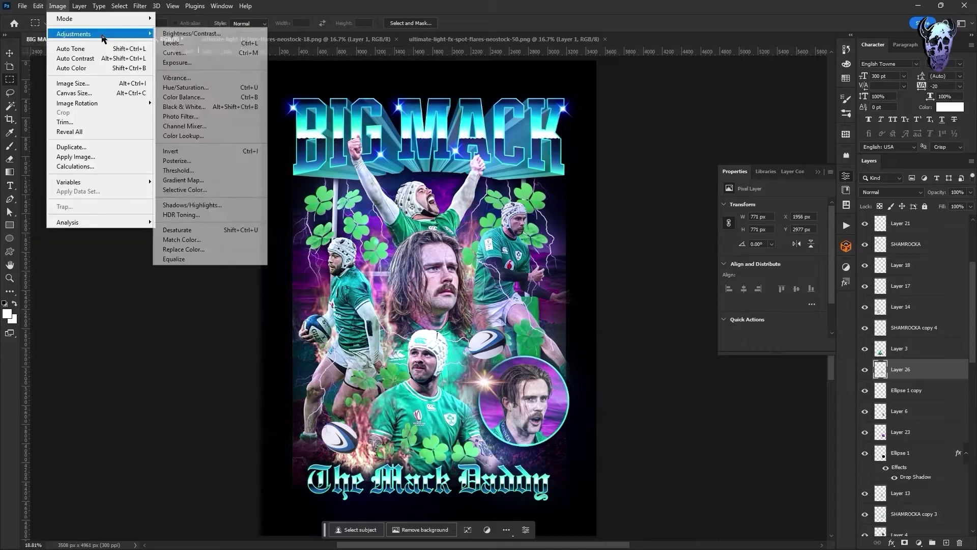
pyautogui.click(185, 87)
pyautogui.press('Return')
# Scale the spot flare down to about 591 px, align it on the inset's rim and flip it again
pyautogui.hotkey('ctrl', 't')
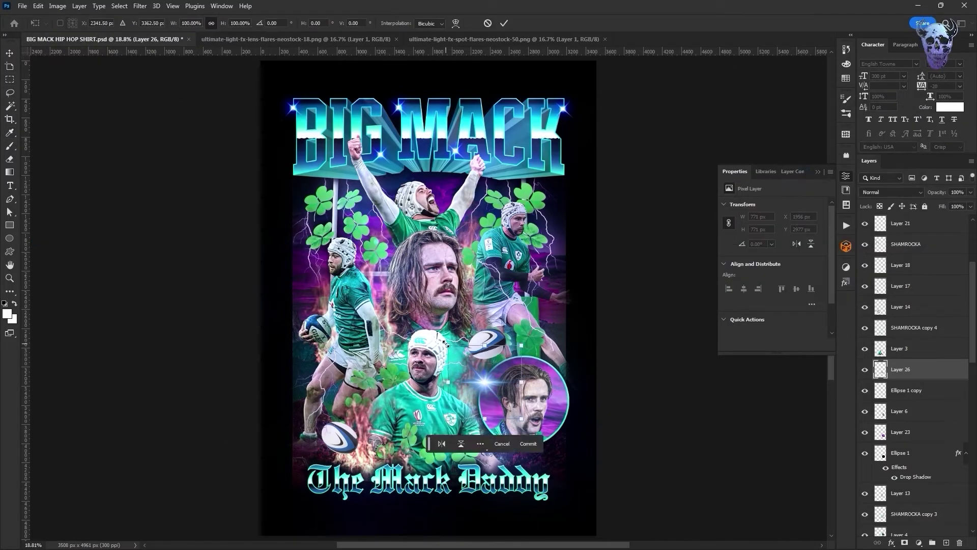
pyautogui.moveTo(448, 344); pyautogui.dragTo(464, 362)
pyautogui.moveTo(504, 377); pyautogui.dragTo(494, 368)
pyautogui.press('Return')
pyautogui.click(38, 6)
pyautogui.moveTo(55, 240)
pyautogui.click(207, 428)
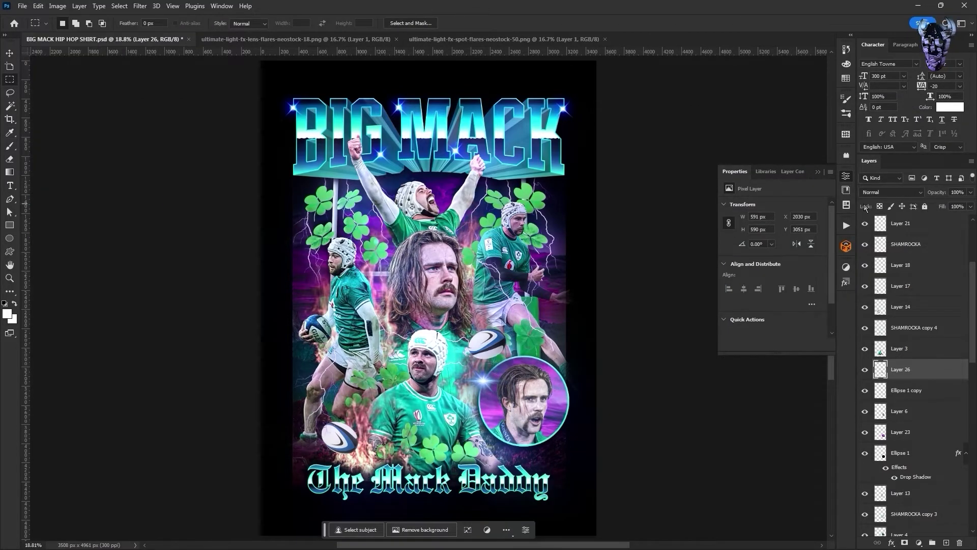
# Set the spot flare's blend mode to Normal and apply Camera Raw with Temperature -37, Vibrance +68 and slightly raised Exposure
pyautogui.click(891, 192)
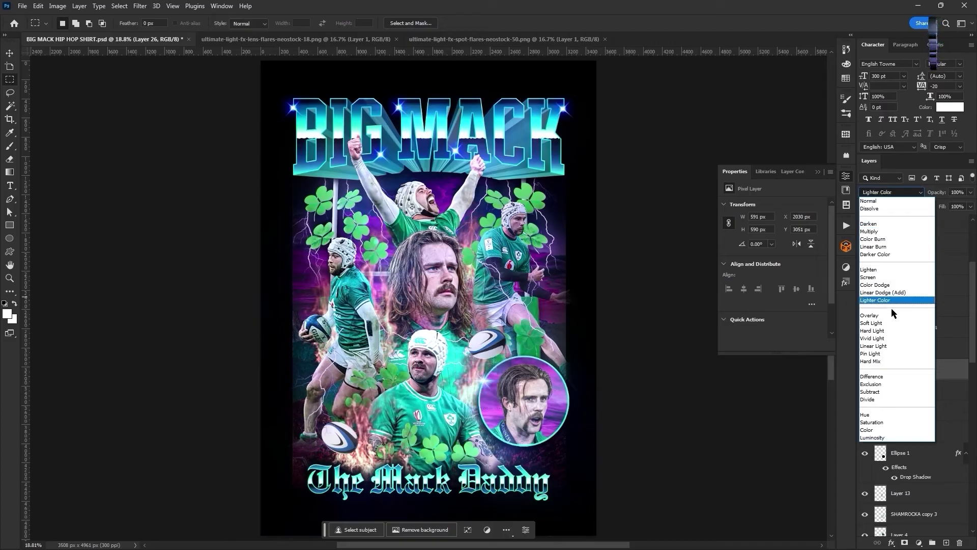
pyautogui.click(908, 201)
pyautogui.click(140, 6)
pyautogui.click(178, 83)
pyautogui.click(774, 149)
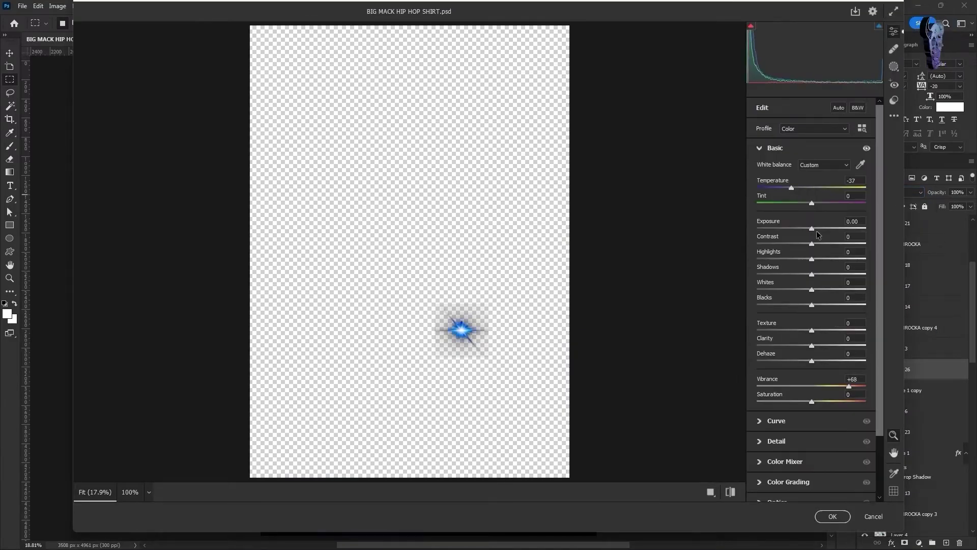
pyautogui.moveTo(813, 229); pyautogui.dragTo(820, 229)
pyautogui.press('Return')
# Scale the spot flare down to 455 px square on the inset's rim and ready a 150 px Eraser brush
pyautogui.hotkey('ctrl', 't')
pyautogui.moveTo(513, 410); pyautogui.dragTo(496, 372)
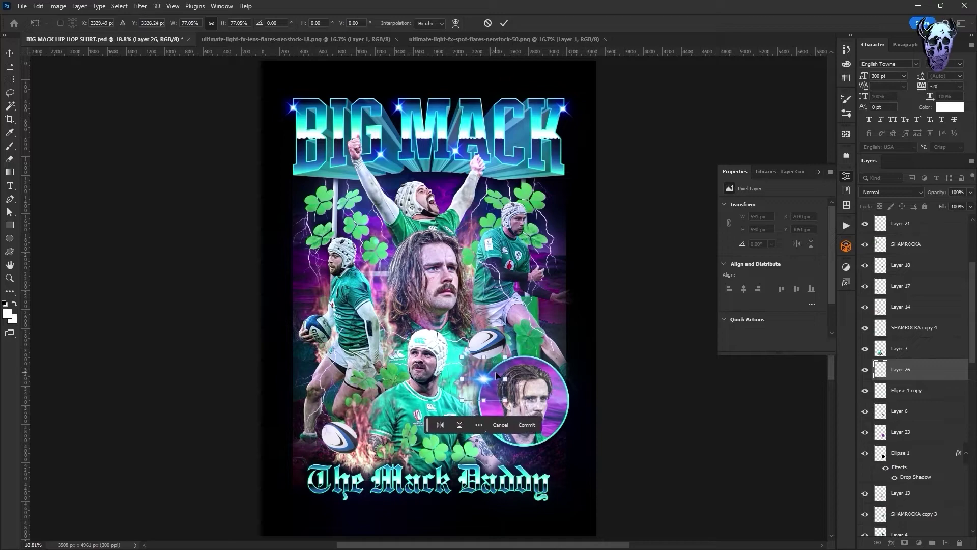
pyautogui.press('Return')
pyautogui.click(10, 159)
pyautogui.click(65, 23)
pyautogui.press('Return')
pyautogui.hotkey('ctrl', '+')
pyautogui.hotkey('ctrl', '+')
pyautogui.hotkey('ctrl', '+')
pyautogui.scroll(-3, 584, 355)
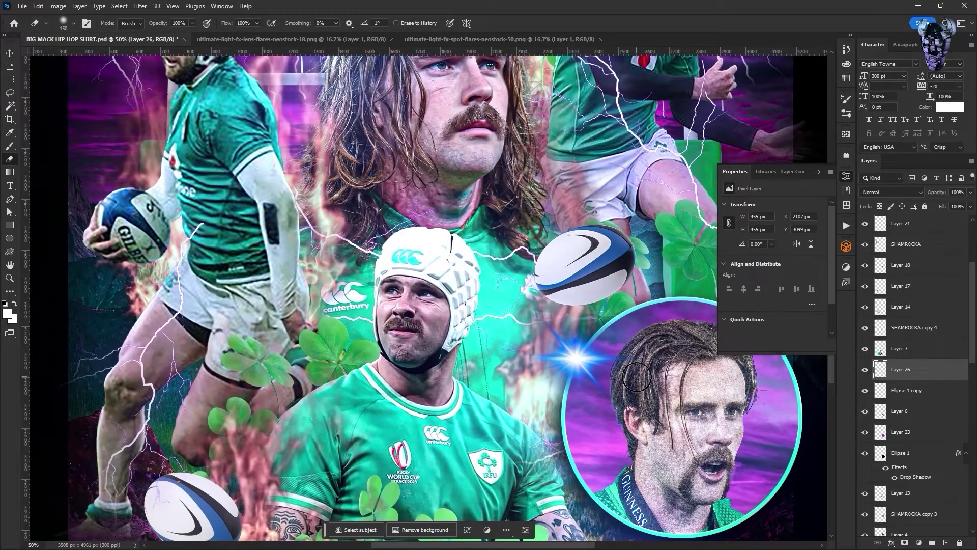
# Paste the neostock-18 lens flare above Layer 26 copy 4, scale it to about 3059 px and set its blend mode to Linear Dodge (Add)
pyautogui.hotkey('ctrl', '0')
pyautogui.scroll(3, 870, 340)
pyautogui.click(899, 268)
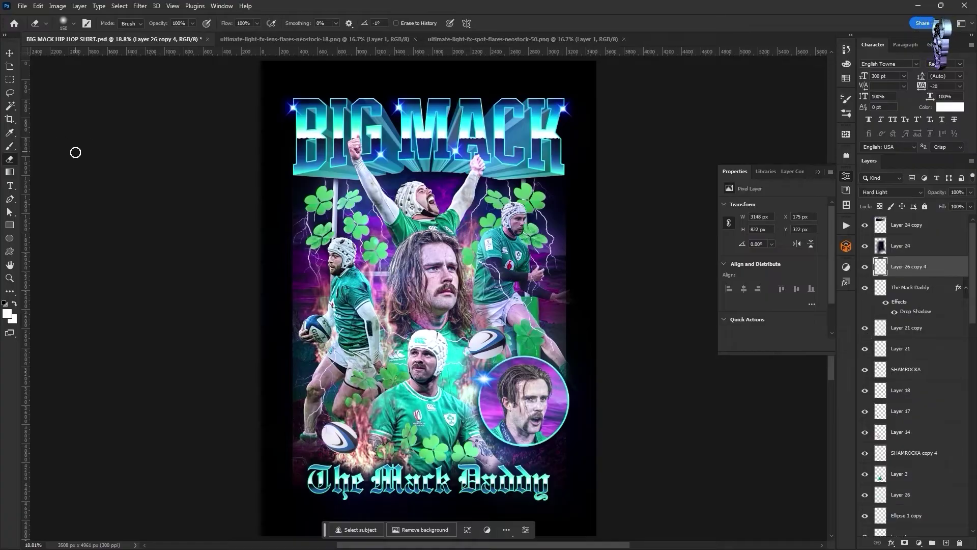
pyautogui.scroll(-1, 611, 304)
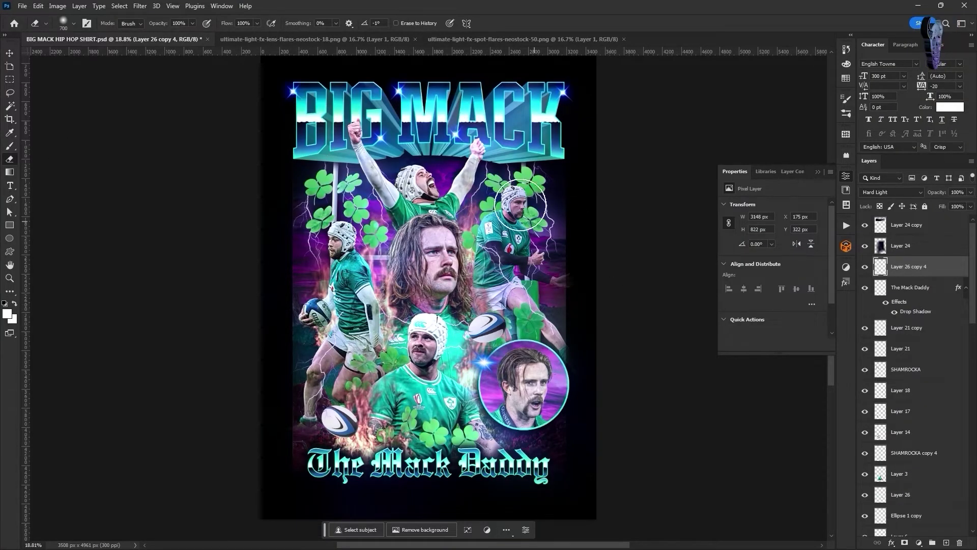
pyautogui.scroll(3, 465, 278)
pyautogui.scroll(-2, 464, 288)
pyautogui.click(326, 39)
pyautogui.press('m')
pyautogui.hotkey('ctrl', 'a')
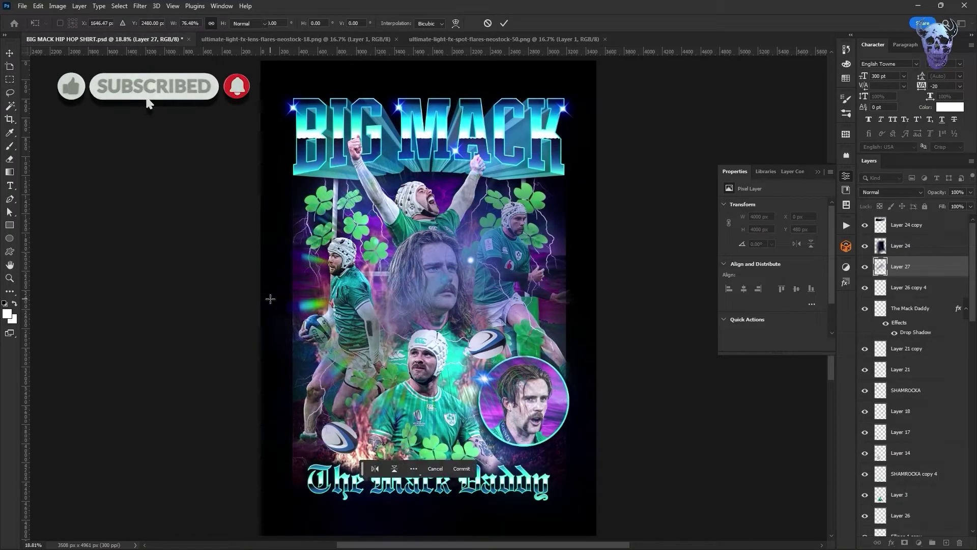
pyautogui.click(891, 192)
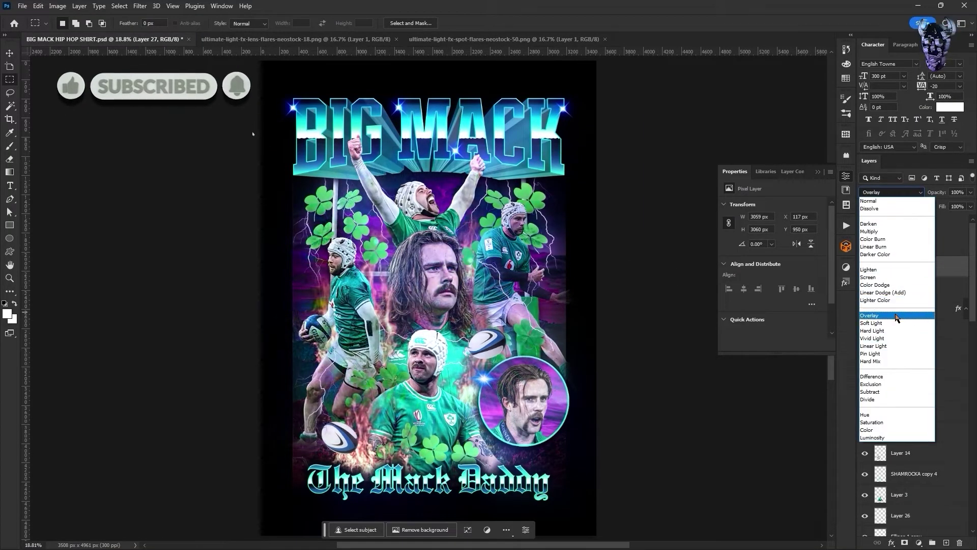
pyautogui.click(898, 293)
pyautogui.press('e')
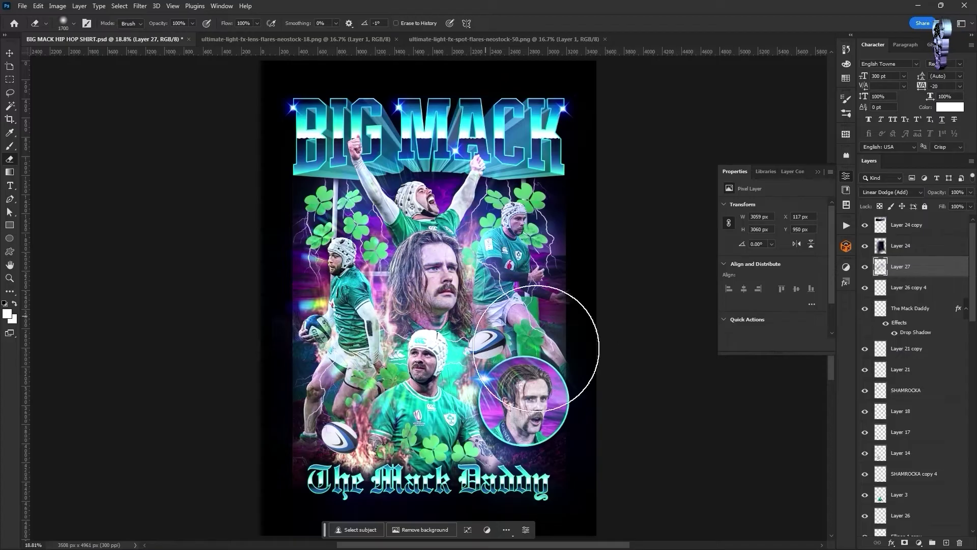
# Set the opacity of the lens flare on Layer 27 to 60% and duplicate the layer
pyautogui.click(956, 192)
pyautogui.write('50')
pyautogui.press('Return')
pyautogui.rightClick(927, 268)
pyautogui.click(880, 192)
pyautogui.press('Return')
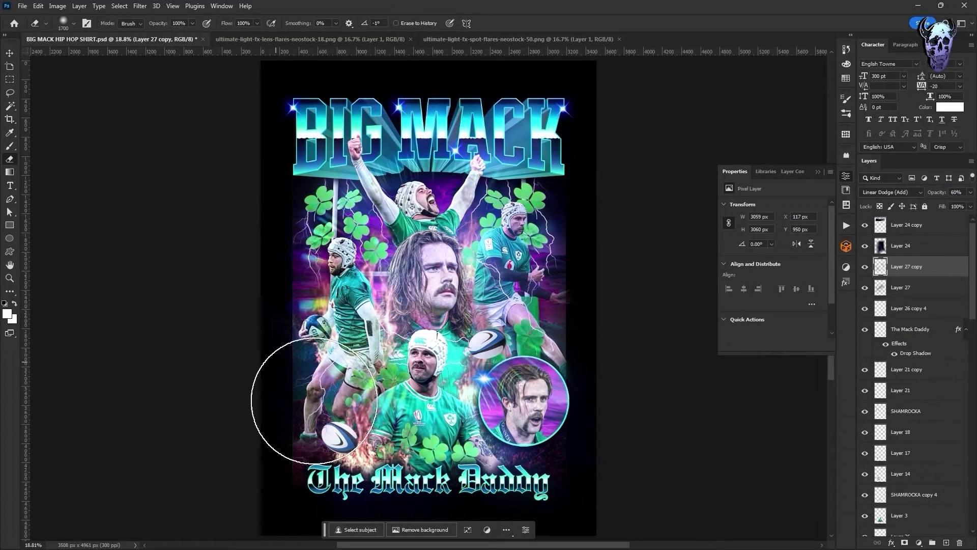
# Move the left corner flare on Layer 26 copy 4 down onto the chrome line at the edge of the B
pyautogui.click(888, 308)
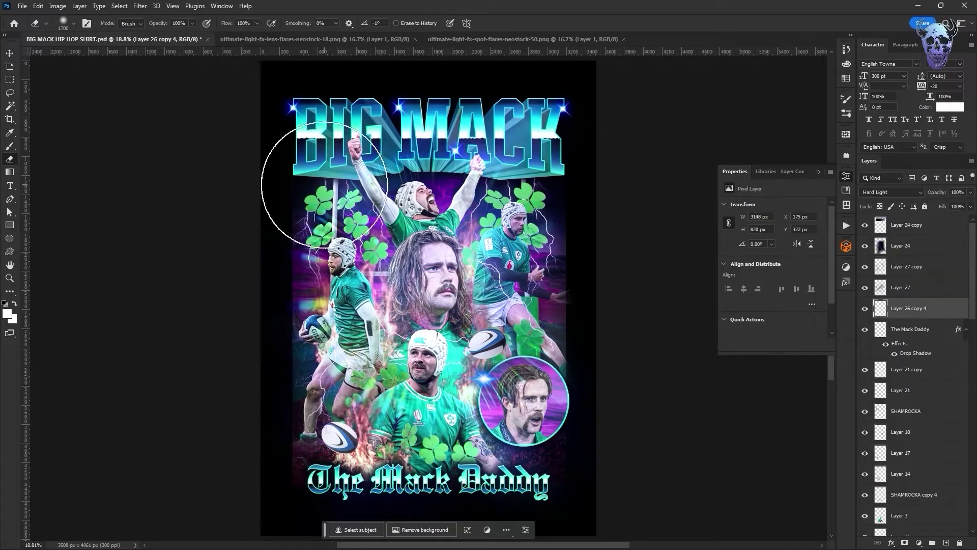
pyautogui.hotkey('ctrl', '+')
pyautogui.hotkey('ctrl', '+')
pyautogui.scroll(5, 203, 137)
pyautogui.hotkey('ctrl', 't')
pyautogui.moveTo(226, 247); pyautogui.dragTo(232, 301)
pyautogui.press('Return')
pyautogui.hotkey('ctrl', 'd')
# Move the right corner flare down onto the chrome line at the edge of the K and clear the selection
pyautogui.moveTo(626, 161); pyautogui.dragTo(697, 225)
pyautogui.hotkey('ctrl', 't')
pyautogui.moveTo(676, 201); pyautogui.dragTo(672, 263)
pyautogui.press('Return')
pyautogui.hotkey('ctrl', 'd')
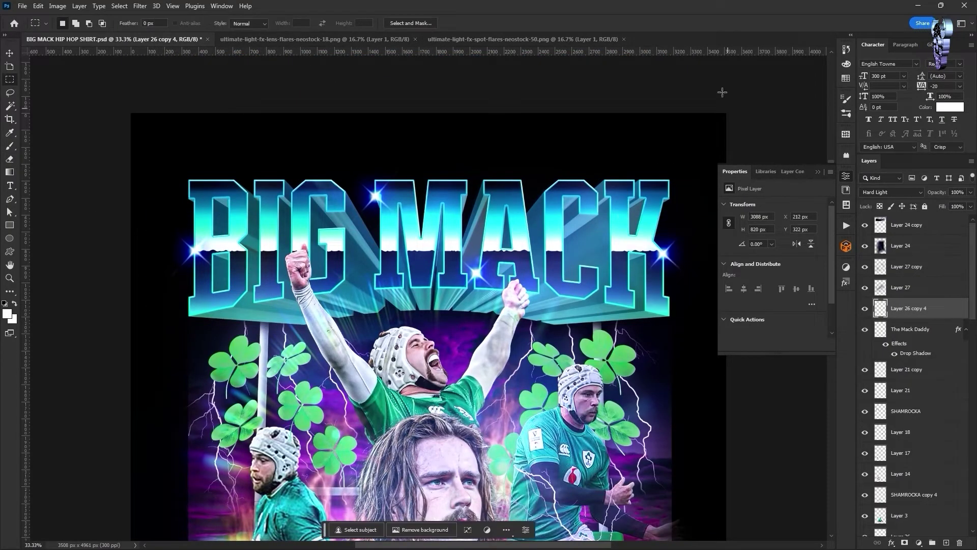
# Toggle the visibility of Layer 24 copy to compare the design, leaving the layer hidden
pyautogui.hotkey('ctrl', '0')
pyautogui.click(865, 225)
pyautogui.click(864, 225)
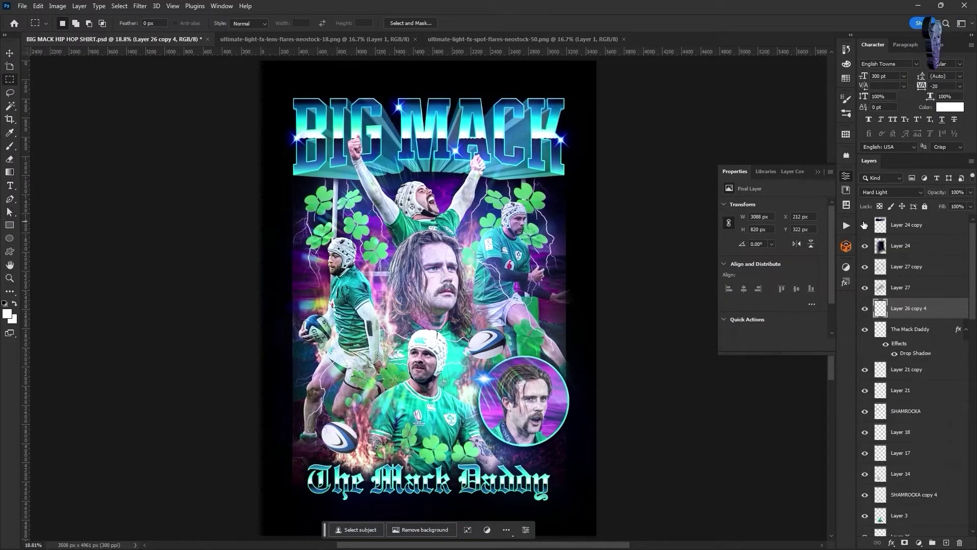
pyautogui.click(864, 225)
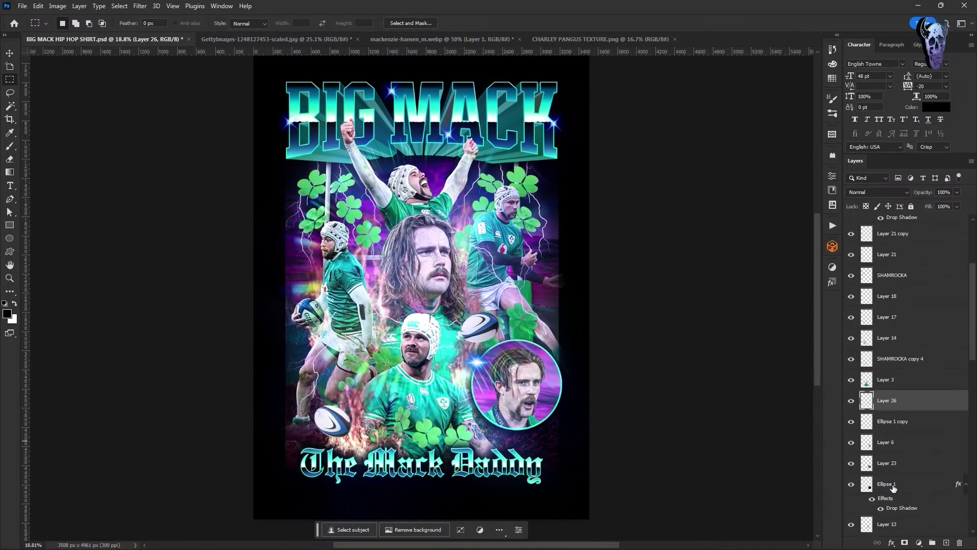
pyautogui.rightClick(896, 483)
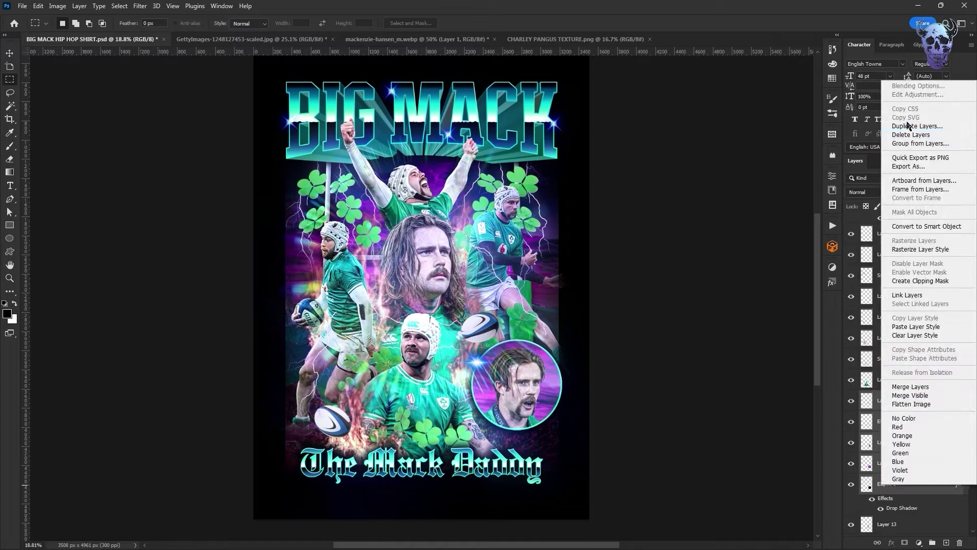
pyautogui.click(909, 126)
pyautogui.press('Return')
pyautogui.hotkey('ctrl', 't')
pyautogui.moveTo(547, 375); pyautogui.dragTo(357, 211)
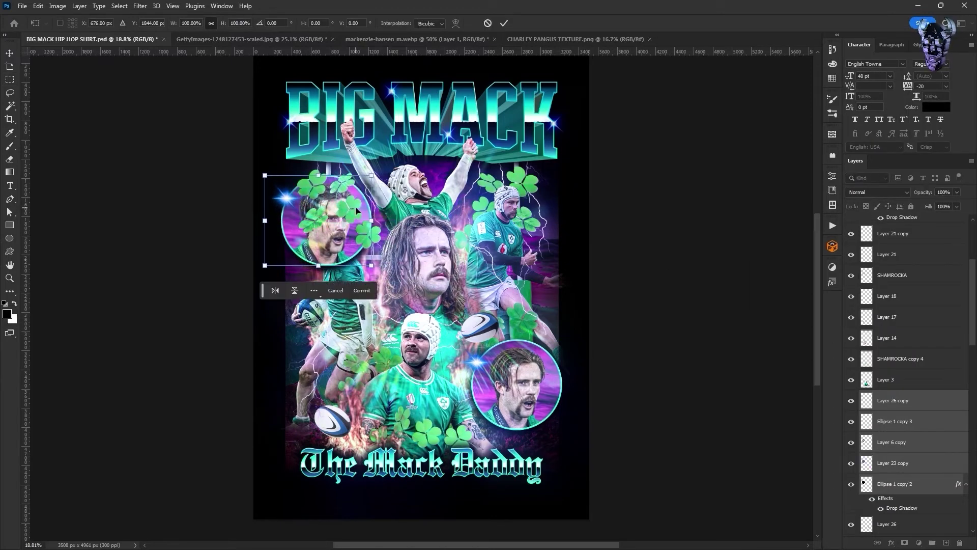
pyautogui.press('Escape')
pyautogui.press('Delete')
# Scale all layers of the circular inset, from Layer 26 to Ellipse 1, to 97.64% and lower the inset slightly
pyautogui.keyDown('shift'); pyautogui.click(892, 484); pyautogui.keyUp('shift')
pyautogui.hotkey('ctrl', 't')
pyautogui.moveTo(457, 340); pyautogui.dragTo(460, 341)
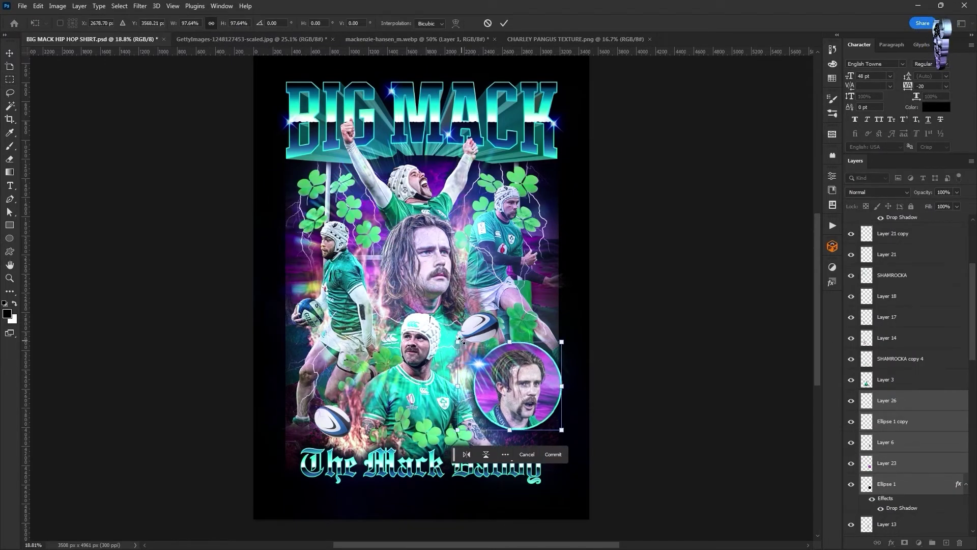
pyautogui.press('Return')
# Duplicate the circular inset's layers and place the copy at the upper left of the artwork under the BIG lettering
pyautogui.rightClick(909, 423)
pyautogui.click(910, 62)
pyautogui.press('Return')
pyautogui.hotkey('ctrl', 't')
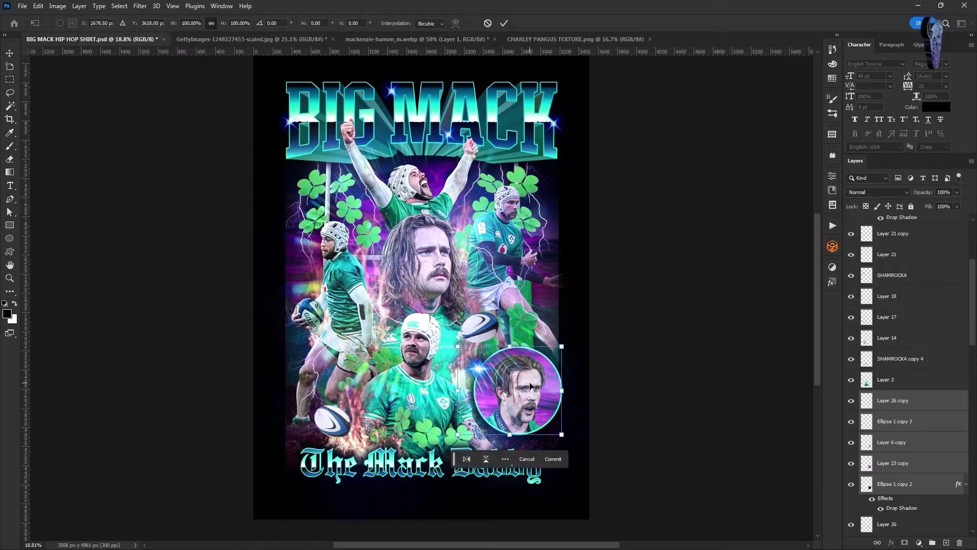
pyautogui.moveTo(537, 372); pyautogui.dragTo(345, 207)
pyautogui.press('Return')
# Reorder the copied inset's layers so they sit between Layer 15 copy and Layer 15, behind the players
pyautogui.moveTo(914, 496); pyautogui.dragTo(914, 496)
pyautogui.scroll(-3, 914, 489)
pyautogui.moveTo(912, 340); pyautogui.dragTo(910, 478)
pyautogui.scroll(-3, 911, 473)
pyautogui.moveTo(914, 320); pyautogui.dragTo(917, 442)
# Move the ball-carrying player cut-out on Layer 1 down so it clears more of the copied inset
pyautogui.click(896, 234)
pyautogui.hotkey('ctrl', 't')
pyautogui.hotkey('shift', 'Down')
pyautogui.hotkey('shift', 'Down')
pyautogui.hotkey('shift', 'Down')
pyautogui.hotkey('shift', 'Down')
pyautogui.hotkey('shift', 'Down')
pyautogui.hotkey('shift', 'Down')
pyautogui.hotkey('shift', 'Down')
pyautogui.hotkey('shift', 'Down')
pyautogui.hotkey('shift', 'Down')
pyautogui.hotkey('shift', 'Down')
pyautogui.hotkey('shift', 'Down')
pyautogui.hotkey('shift', 'Down')
pyautogui.hotkey('shift', 'Down')
pyautogui.hotkey('shift', 'Down')
pyautogui.hotkey('shift', 'Down')
pyautogui.hotkey('shift', 'Down')
pyautogui.hotkey('shift', 'Down')
pyautogui.hotkey('shift', 'Down')
pyautogui.hotkey('shift', 'Down')
pyautogui.hotkey('shift', 'Down')
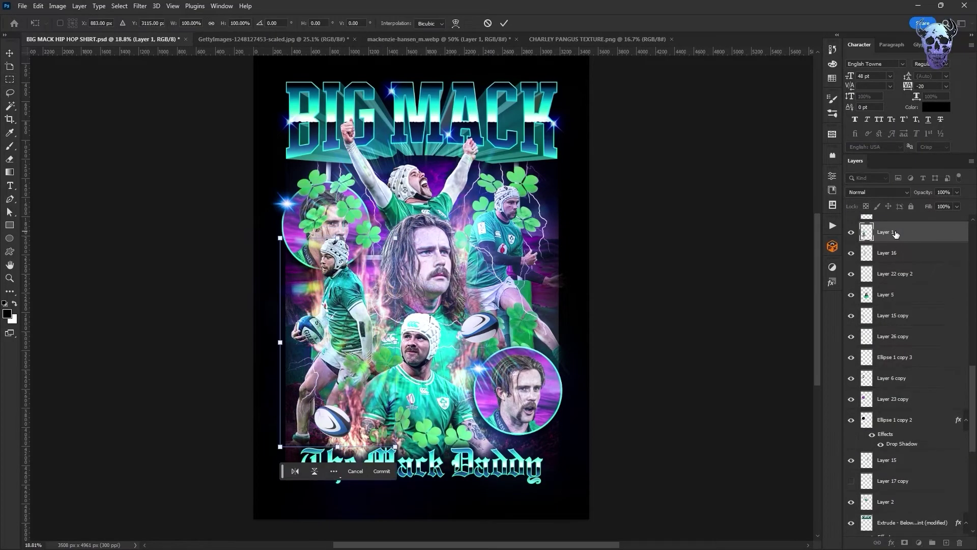
pyautogui.press('Return')
# Move the SHAMROCKA clover layer down the stack to just below Ellipse 1 copy 2, behind the copied inset
pyautogui.scroll(2, 856, 282)
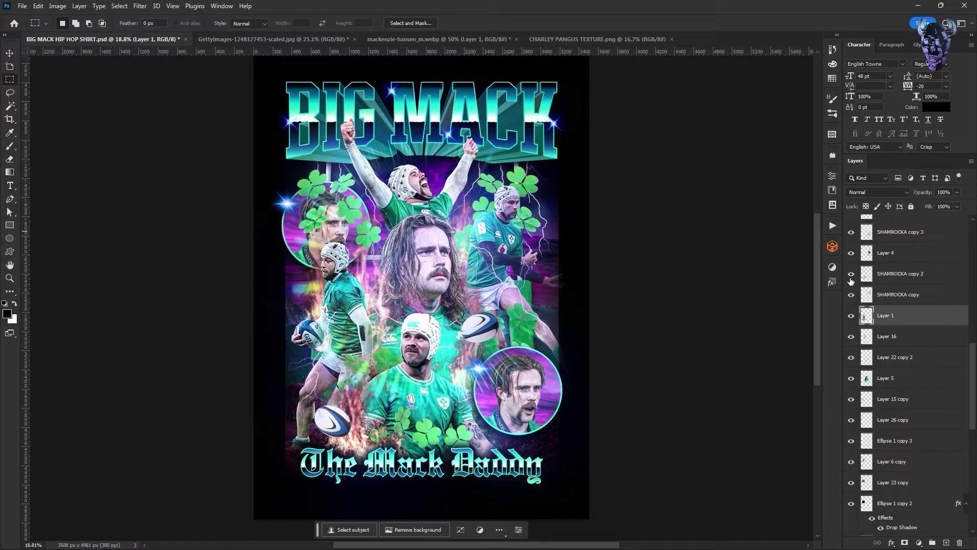
pyautogui.scroll(5, 852, 277)
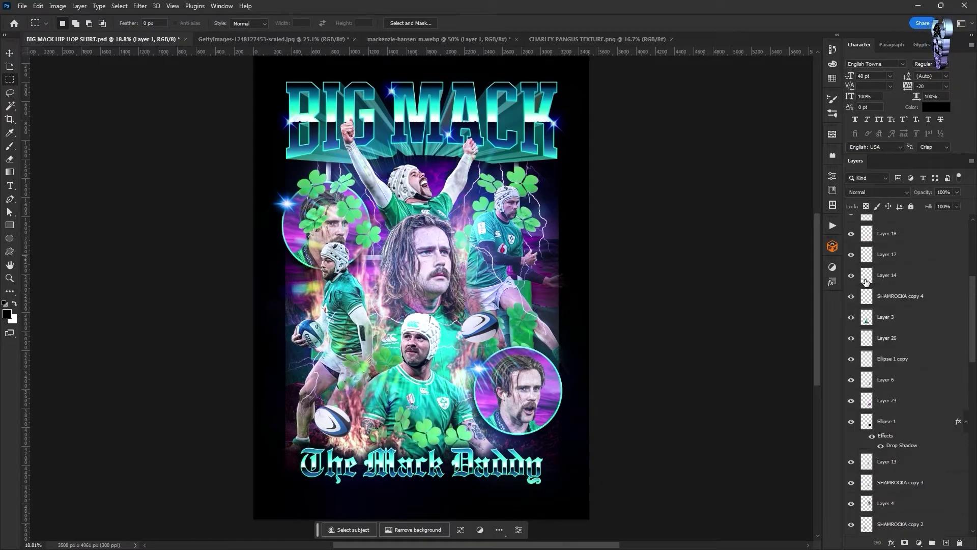
pyautogui.moveTo(886, 339); pyautogui.dragTo(904, 493)
pyautogui.scroll(-4, 903, 356)
pyautogui.moveTo(903, 318); pyautogui.dragTo(911, 492)
pyautogui.scroll(-4, 907, 344)
pyautogui.moveTo(906, 319); pyautogui.dragTo(909, 489)
pyautogui.scroll(-3, 902, 351)
pyautogui.moveTo(900, 351); pyautogui.dragTo(906, 446)
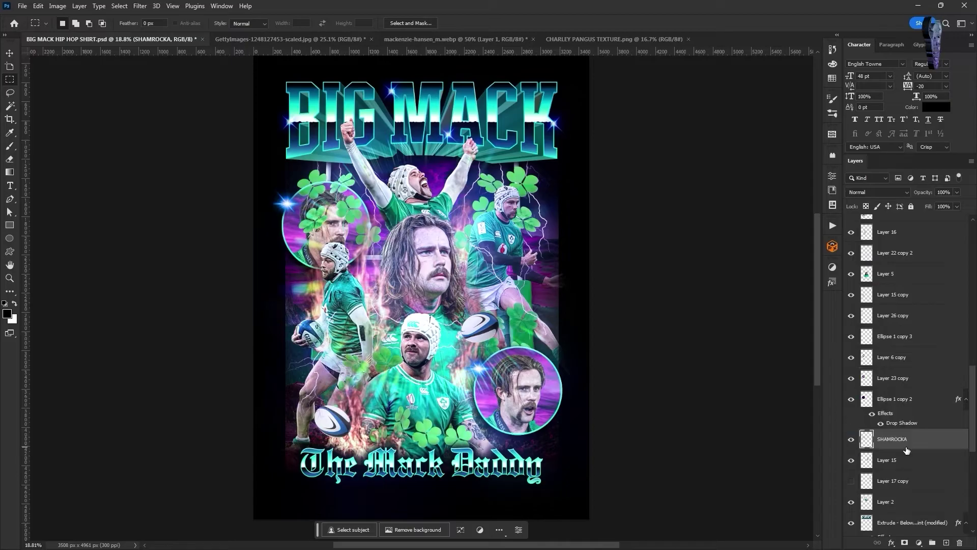
# Nudge the copied inset's layers up and move its spot flare, Layer 26 copy, to the right side of the rim
pyautogui.click(892, 401)
pyautogui.keyDown('shift'); pyautogui.click(889, 316); pyautogui.keyUp('shift')
pyautogui.hotkey('ctrl', 't')
pyautogui.hotkey('shift', 'Up')
pyautogui.press('Return')
pyautogui.click(889, 316)
pyautogui.hotkey('ctrl', 't')
pyautogui.moveTo(297, 203); pyautogui.dragTo(368, 204)
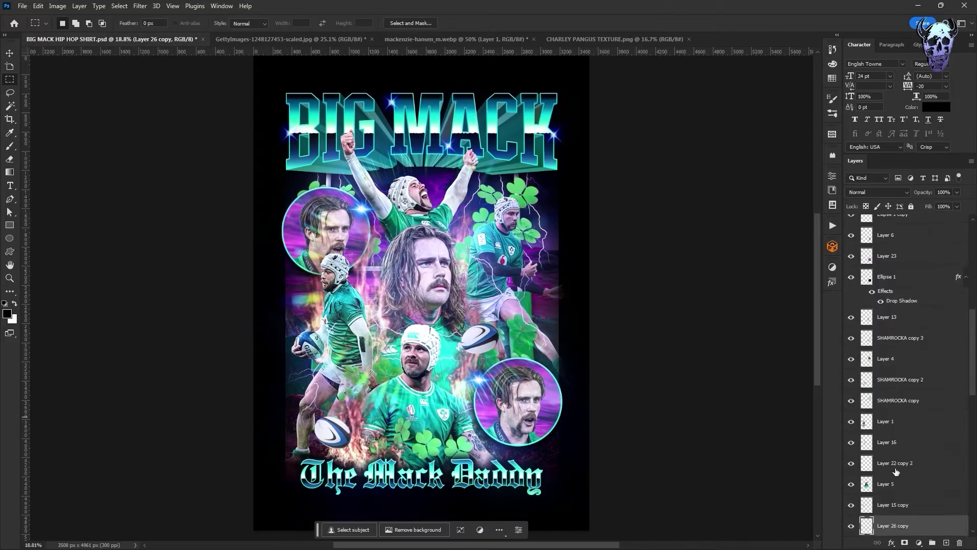
# Hide the Layer 6 copy portrait, paste the moustached headshot above Layer 23 copy and scale it to fit the upper-left inset
pyautogui.scroll(-3, 896, 472)
pyautogui.click(850, 402)
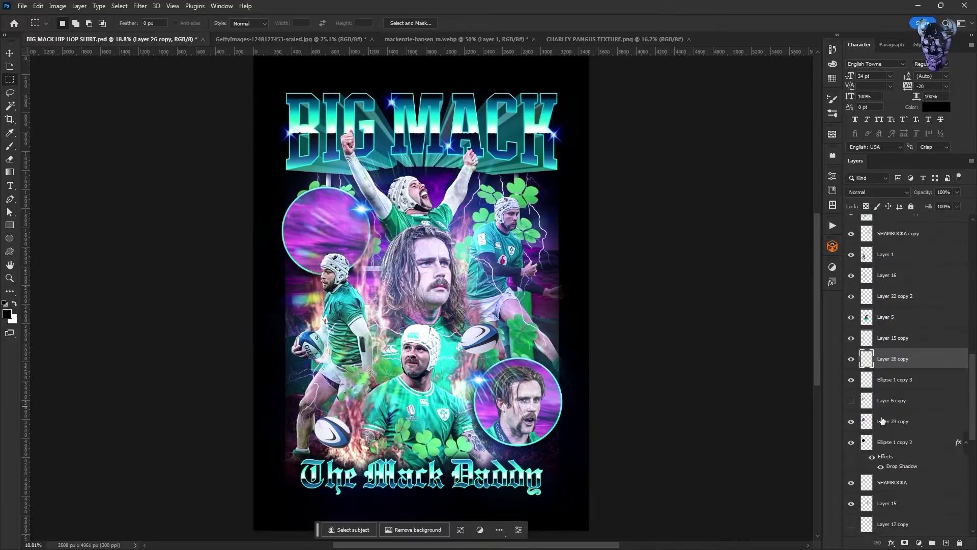
pyautogui.click(885, 420)
pyautogui.hotkey('ctrl', 'v')
pyautogui.hotkey('ctrl', 't')
pyautogui.moveTo(422, 369); pyautogui.dragTo(421, 294)
pyautogui.moveTo(430, 268); pyautogui.dragTo(335, 253)
pyautogui.moveTo(326, 202); pyautogui.dragTo(326, 175)
pyautogui.moveTo(333, 223); pyautogui.dragTo(333, 227)
pyautogui.moveTo(325, 193); pyautogui.dragTo(325, 188)
pyautogui.moveTo(334, 225); pyautogui.dragTo(334, 230)
pyautogui.press('Return')
# Load the Layer 23 copy circle as a selection, invert it and delete the headshot areas outside the inset
pyautogui.keyDown('ctrl'); pyautogui.click(868, 446); pyautogui.keyUp('ctrl')
pyautogui.rightClick(430, 193)
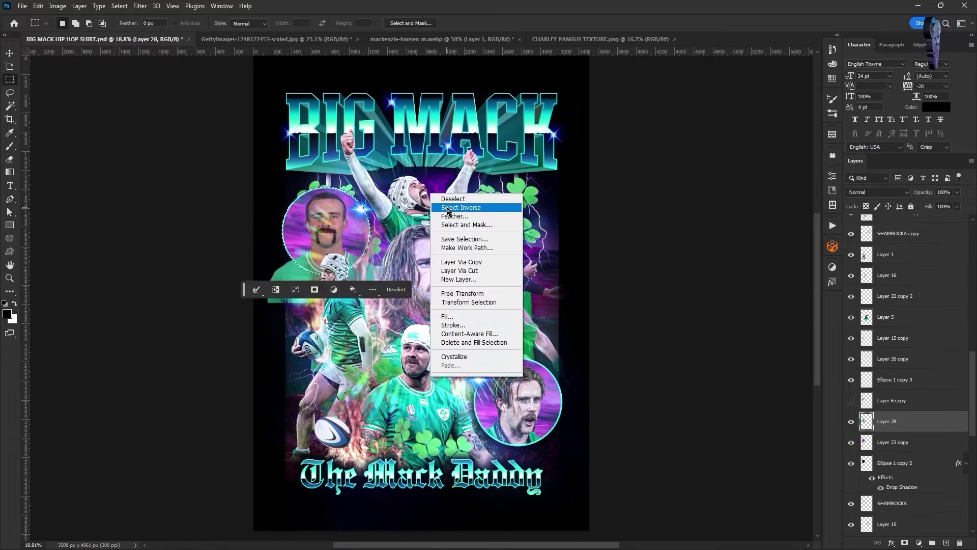
pyautogui.click(453, 208)
pyautogui.press('Delete')
pyautogui.hotkey('ctrl', 'd')
# Adjust the headshot's tones and apply Camera Raw with Temperature -17, Whites +31, Texture +100, Clarity +36 and Dehaze -14
pyautogui.click(58, 6)
pyautogui.click(176, 43)
pyautogui.moveTo(796, 250); pyautogui.dragTo(784, 250)
pyautogui.click(837, 155)
pyautogui.click(139, 6)
pyautogui.click(167, 79)
pyautogui.moveTo(779, 324); pyautogui.dragTo(835, 325)
pyautogui.moveTo(778, 340); pyautogui.dragTo(804, 363)
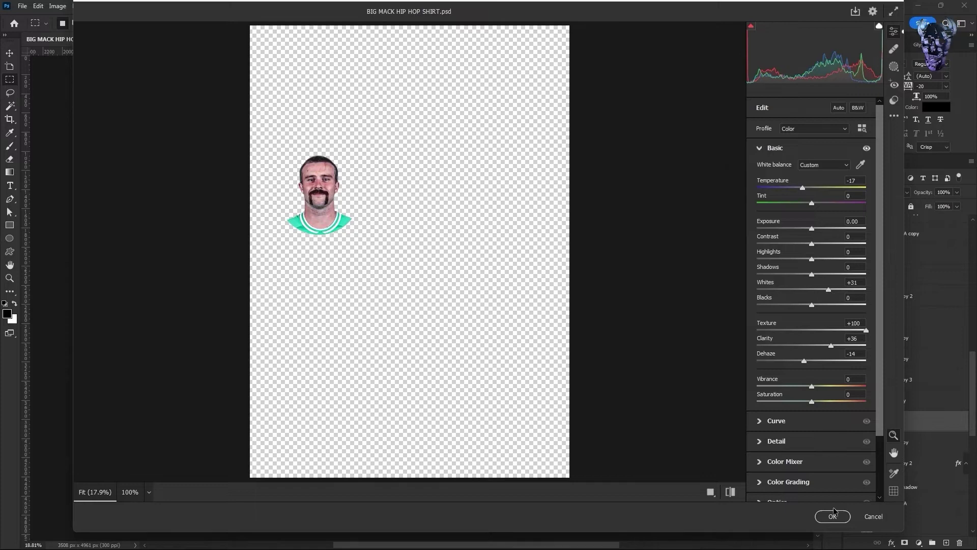
pyautogui.click(832, 517)
# Select the lens flare on Layer 27 and ready an 1800 px Eraser brush
pyautogui.scroll(10, 911, 315)
pyautogui.click(884, 288)
pyautogui.press('e')
pyautogui.click(61, 20)
pyautogui.click(278, 11)
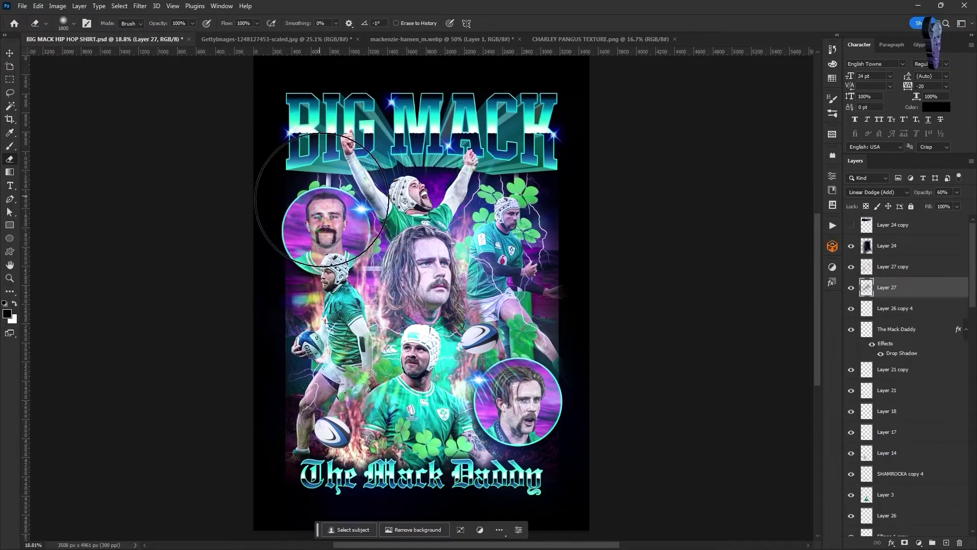
pyautogui.click(296, 39)
pyautogui.click(120, 6)
pyautogui.click(142, 127)
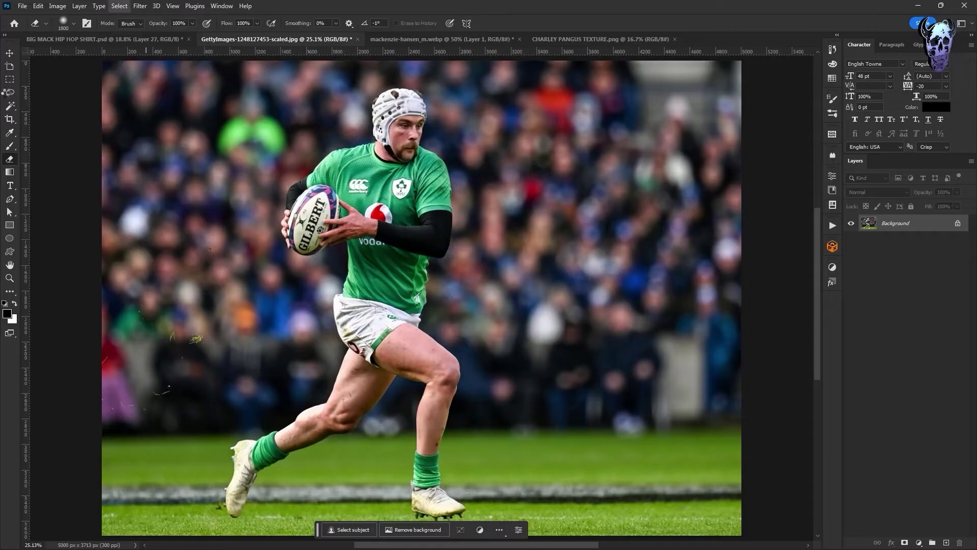
# Add the front boot's missing studs to the selection with the Polygonal Lasso, tracing from heel to toe, and return to the shirt document
pyautogui.click(9, 94)
pyautogui.hotkey('ctrl', '+')
pyautogui.hotkey('ctrl', '+')
pyautogui.hotkey('ctrl', '+')
pyautogui.scroll(-5, 374, 268)
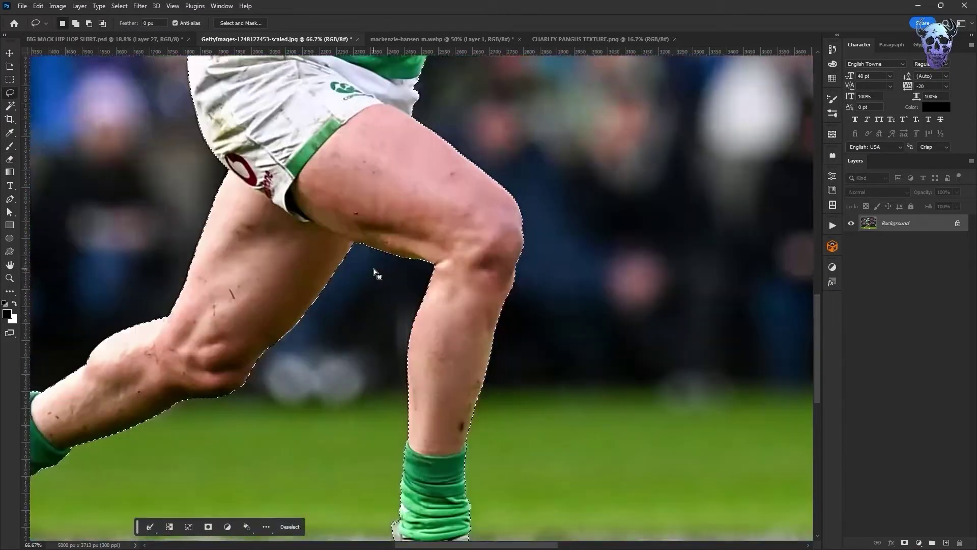
pyautogui.hotkey('ctrl', '+')
pyautogui.hotkey('ctrl', '+')
pyautogui.scroll(-10, 374, 269)
pyautogui.click(10, 292)
pyautogui.click(60, 216)
pyautogui.click(343, 307)
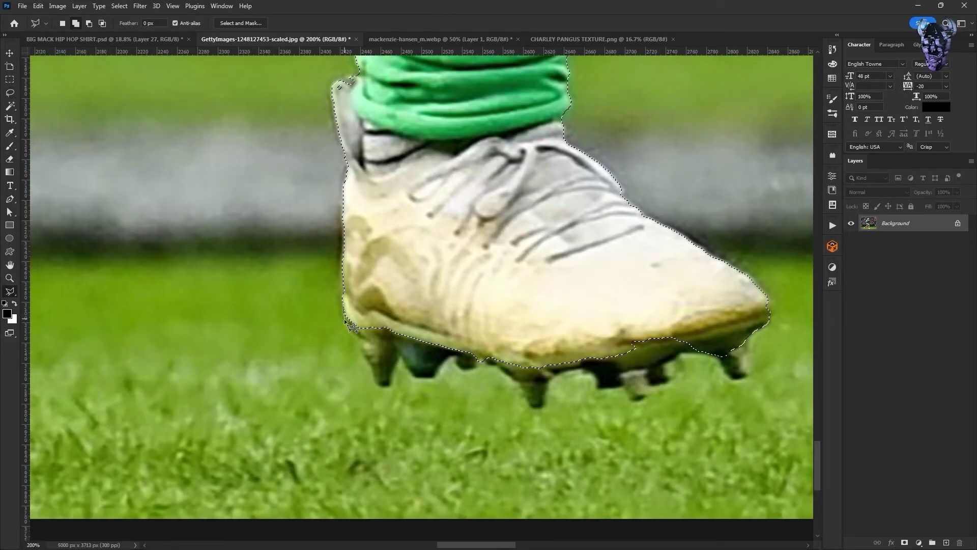
pyautogui.click(383, 386)
pyautogui.click(390, 373)
pyautogui.click(401, 355)
pyautogui.click(409, 369)
pyautogui.click(417, 376)
pyautogui.click(436, 376)
pyautogui.click(441, 365)
pyautogui.click(454, 354)
pyautogui.click(458, 366)
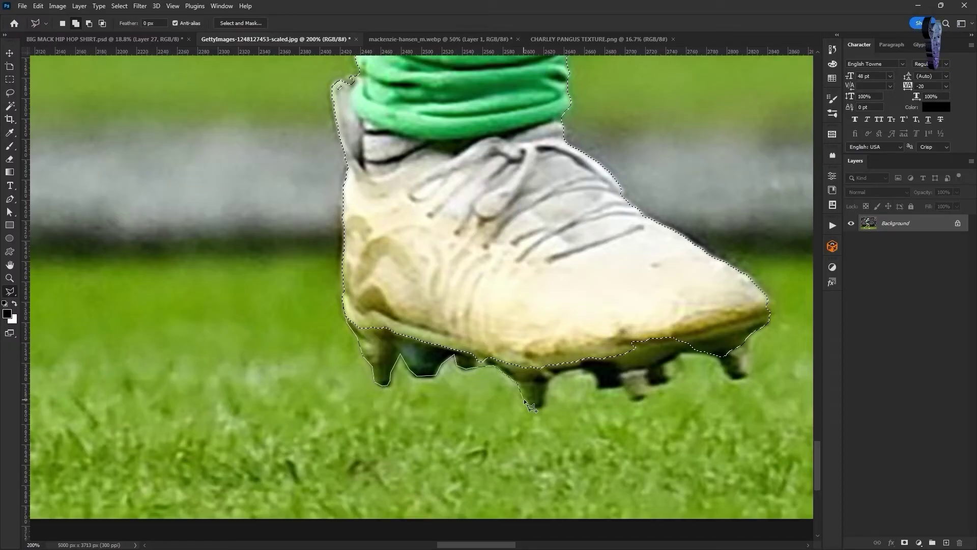
pyautogui.click(591, 371)
pyautogui.click(609, 388)
pyautogui.click(623, 388)
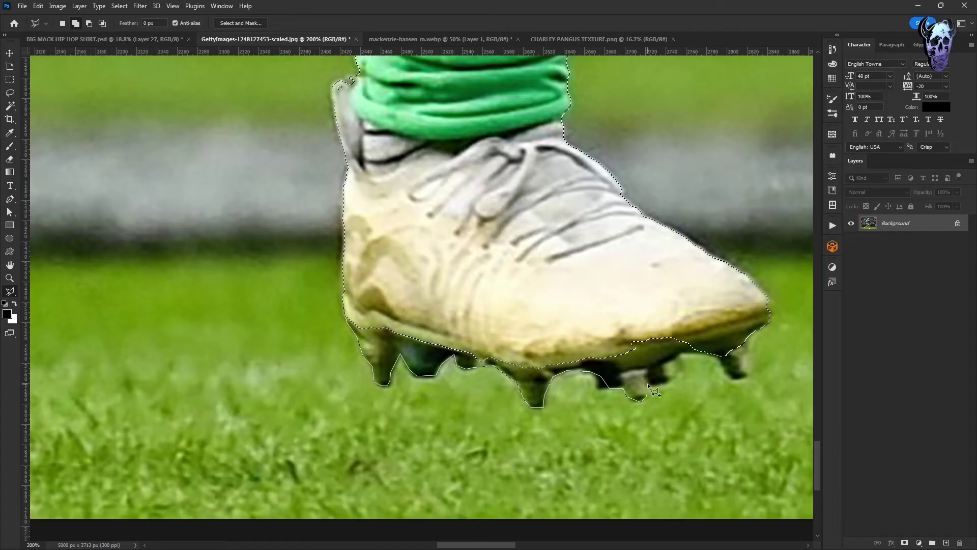
pyautogui.click(670, 374)
pyautogui.click(671, 358)
pyautogui.click(691, 353)
pyautogui.click(718, 363)
pyautogui.click(738, 380)
pyautogui.click(752, 373)
pyautogui.click(762, 328)
pyautogui.keyDown('ctrl'); pyautogui.click(612, 261); pyautogui.keyUp('ctrl')
pyautogui.hotkey('ctrl', '0')
pyautogui.click(156, 40)
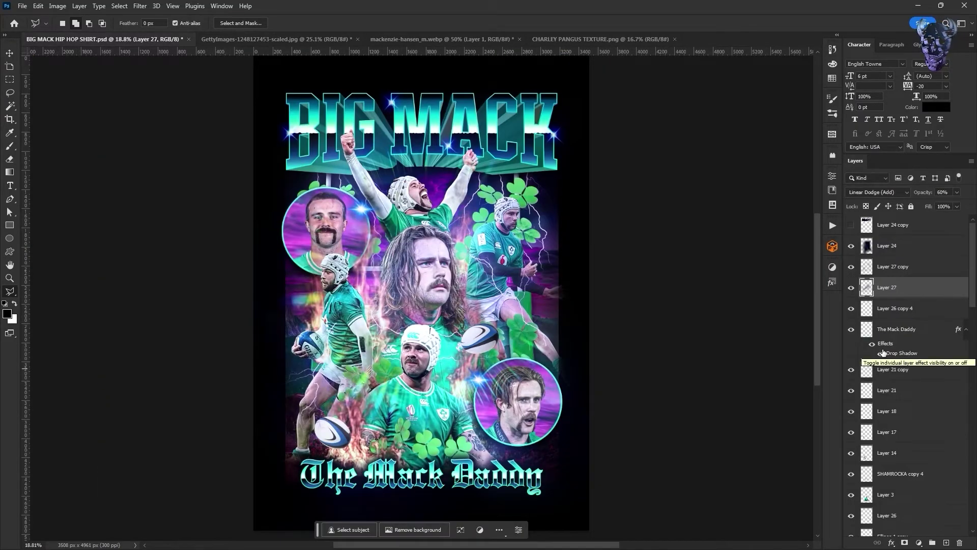
# Replace the right-hand runner by pasting the newly selected cut-out in his place and hiding Layer 4
pyautogui.scroll(-5, 883, 356)
pyautogui.click(884, 391)
pyautogui.hotkey('ctrl', 'v')
pyautogui.hotkey('ctrl', 't')
pyautogui.moveTo(453, 229); pyautogui.dragTo(513, 268)
pyautogui.press('Return')
pyautogui.click(851, 410)
# Place the pasted runner's layer directly above SHAMROCKA copy 3 and scale him to 103.3%
pyautogui.click(141, 7)
pyautogui.moveTo(894, 368); pyautogui.dragTo(892, 396)
pyautogui.keyDown('ctrl'); pyautogui.click(509, 265); pyautogui.keyUp('ctrl')
pyautogui.hotkey('ctrl', 't')
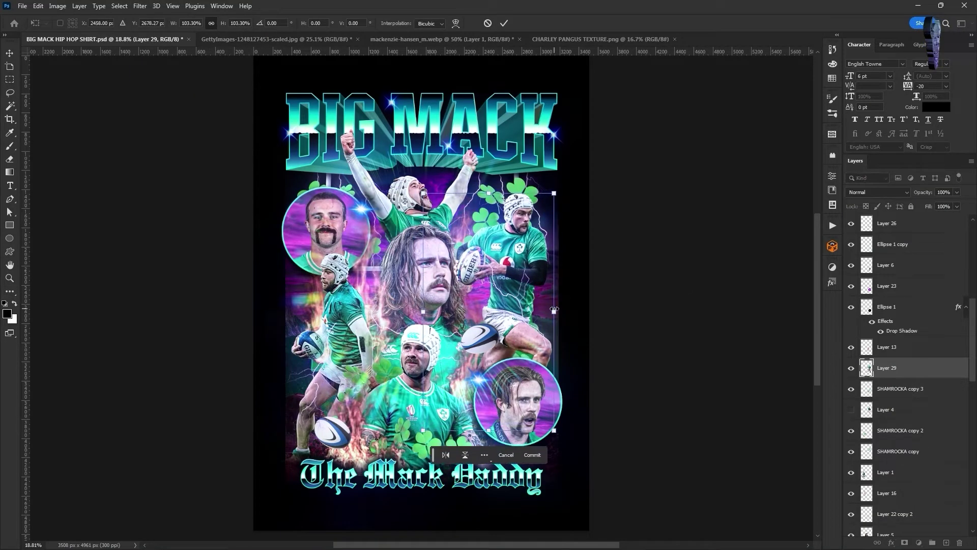
pyautogui.press('Return')
# Enlarge the left running player on Layer 1 and shift him toward the artwork's left edge
pyautogui.keyDown('ctrl'); pyautogui.click(343, 315); pyautogui.keyUp('ctrl')
pyautogui.hotkey('ctrl', 't')
pyautogui.moveTo(397, 461); pyautogui.dragTo(409, 482)
pyautogui.scroll(-2, 407, 448)
pyautogui.moveTo(402, 365); pyautogui.dragTo(346, 366)
pyautogui.press('Return')
# Enlarge the arms-raised player on Layer 2 to about 105.5% beneath the BIG MACK lettering
pyautogui.scroll(-3, 888, 374)
pyautogui.click(888, 370)
pyautogui.hotkey('ctrl', 't')
pyautogui.press('Return')
pyautogui.click(886, 450)
pyautogui.hotkey('ctrl', 't')
pyautogui.moveTo(409, 130); pyautogui.dragTo(409, 123)
pyautogui.moveTo(412, 196); pyautogui.dragTo(416, 195)
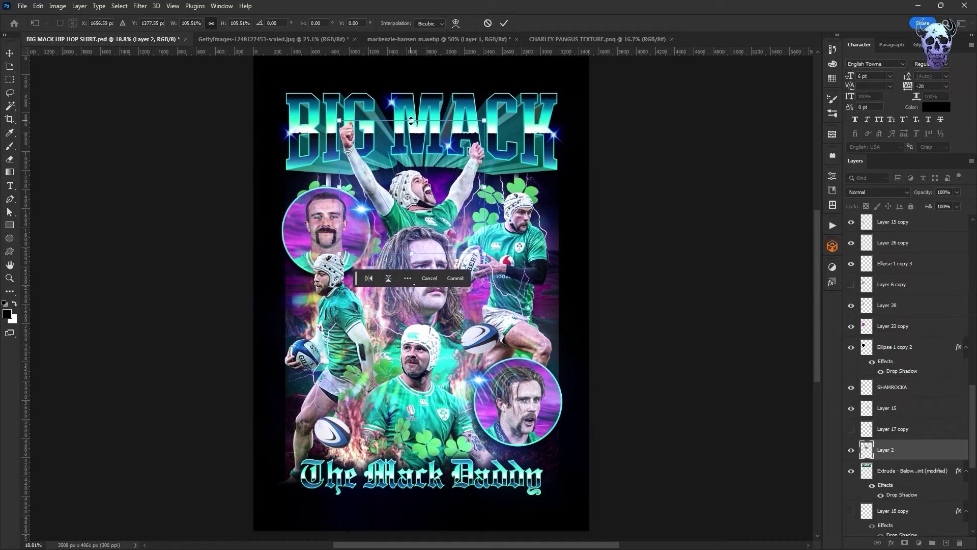
pyautogui.press('Return')
# Duplicate Layer 14 and move the copy directly below the runner's Layer 29
pyautogui.scroll(8, 882, 331)
pyautogui.click(877, 456)
pyautogui.hotkey('ctrl', 't')
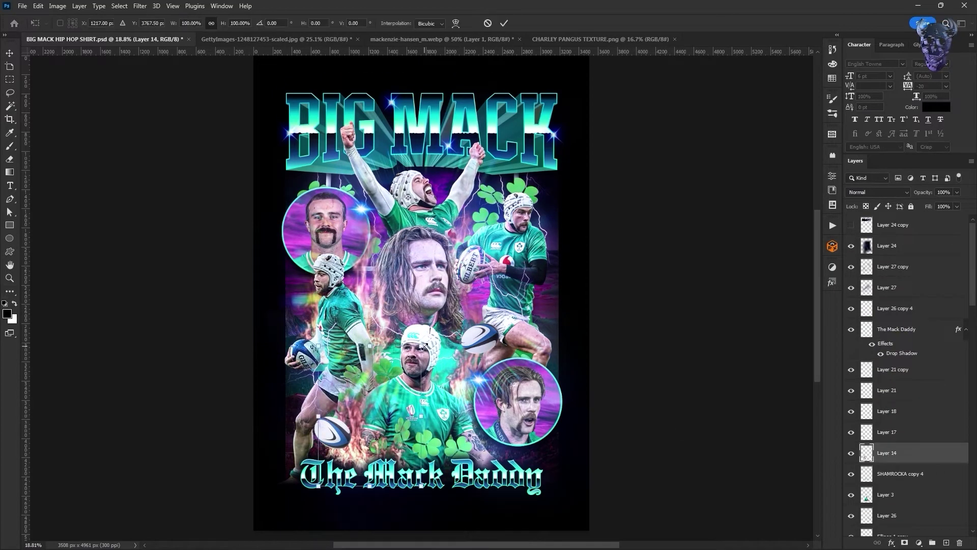
pyautogui.press('Return')
pyautogui.rightClick(881, 458)
pyautogui.click(909, 89)
pyautogui.hotkey('ctrl', 't')
pyautogui.press('Return')
pyautogui.moveTo(910, 309); pyautogui.dragTo(912, 501)
pyautogui.moveTo(911, 495); pyautogui.dragTo(911, 382)
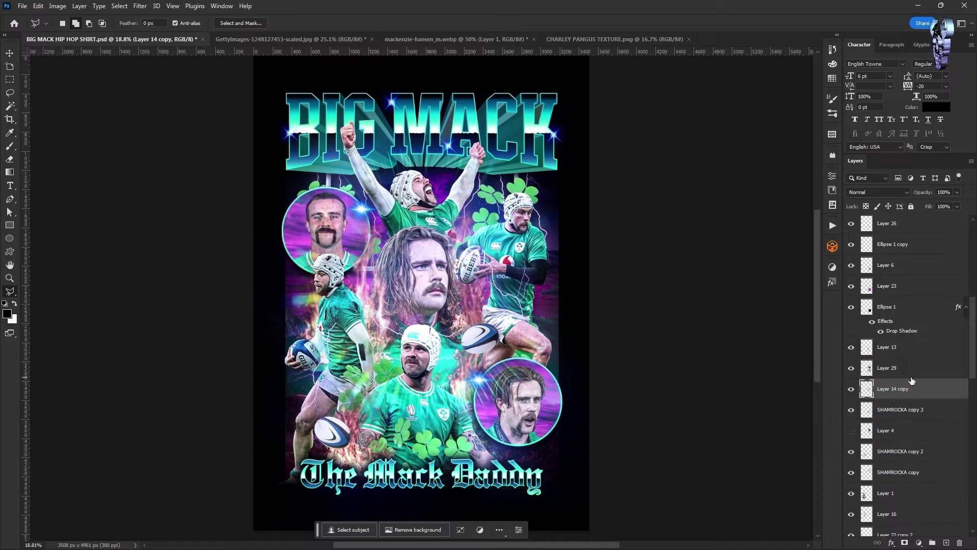
# Duplicate Layer 21 copy and transform the duplicate into a new position
pyautogui.scroll(8, 906, 329)
pyautogui.click(892, 369)
pyautogui.hotkey('ctrl', 'j')
pyautogui.hotkey('ctrl', 't')
pyautogui.moveTo(509, 285); pyautogui.dragTo(356, 428)
pyautogui.moveTo(391, 437)
pyautogui.mouseDown()
pyautogui.moveTo(403, 450)
pyautogui.moveTo(425, 448)
pyautogui.moveTo(435, 482)
pyautogui.mouseUp()
pyautogui.press('Return')
# Enlarge the lower centre player on Layer 3 above The Mack Daddy lettering
pyautogui.press('e')
pyautogui.scroll(-6, 890, 364)
pyautogui.click(888, 266)
pyautogui.hotkey('ctrl', 't')
pyautogui.press('Return')
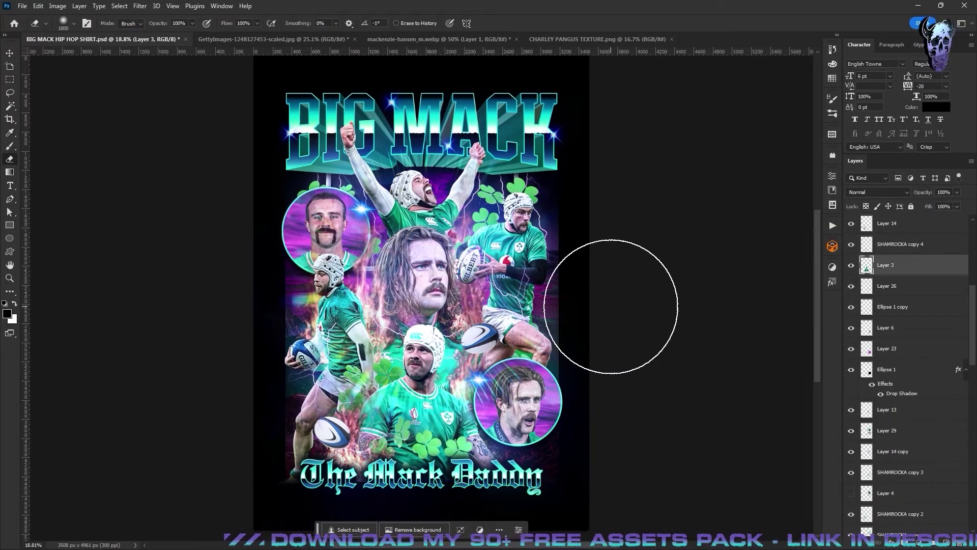
pyautogui.click(892, 245)
# Add drop shadows to the inset rings on Ellipse 1 copy 3 and Ellipse 1 copy
pyautogui.scroll(-9, 852, 407)
pyautogui.scroll(7, 895, 359)
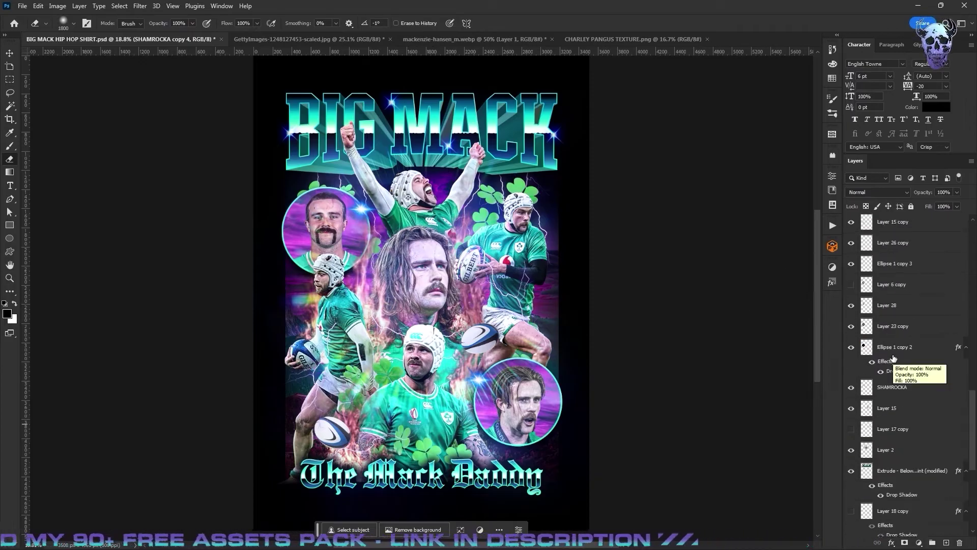
pyautogui.click(896, 306)
pyautogui.click(79, 6)
pyautogui.moveTo(97, 107)
pyautogui.click(210, 209)
pyautogui.moveTo(707, 240)
pyautogui.mouseDown()
pyautogui.moveTo(712, 252)
pyautogui.moveTo(710, 240)
pyautogui.mouseUp()
pyautogui.click(884, 160)
pyautogui.scroll(5, 921, 348)
pyautogui.scroll(5, 922, 347)
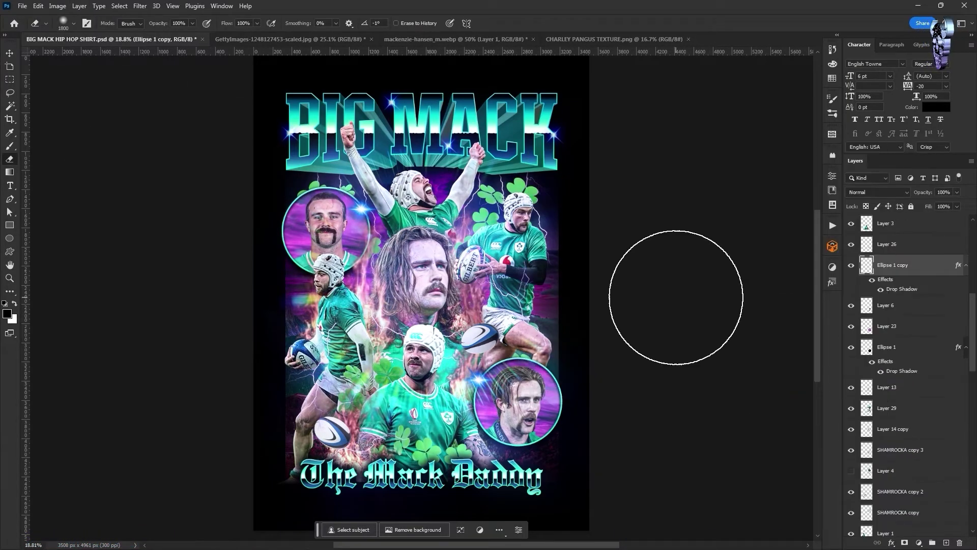
# Add a drop shadow to the lower centre player on Layer 3 and copy that layer style
pyautogui.scroll(2, 899, 285)
pyautogui.click(896, 265)
pyautogui.click(80, 6)
pyautogui.moveTo(97, 107)
pyautogui.click(211, 209)
pyautogui.click(886, 161)
pyautogui.rightClick(912, 265)
pyautogui.click(888, 382)
# Paste the copied drop shadow style onto the player cut-outs on Layer 29, Layer 1 and Layer 5
pyautogui.scroll(-4, 891, 382)
pyautogui.rightClick(886, 345)
pyautogui.click(849, 391)
pyautogui.scroll(2, 897, 357)
pyautogui.scroll(-4, 897, 358)
pyautogui.rightClick(895, 404)
pyautogui.click(872, 391)
pyautogui.scroll(-1, 902, 380)
pyautogui.rightClick(882, 446)
pyautogui.click(916, 289)
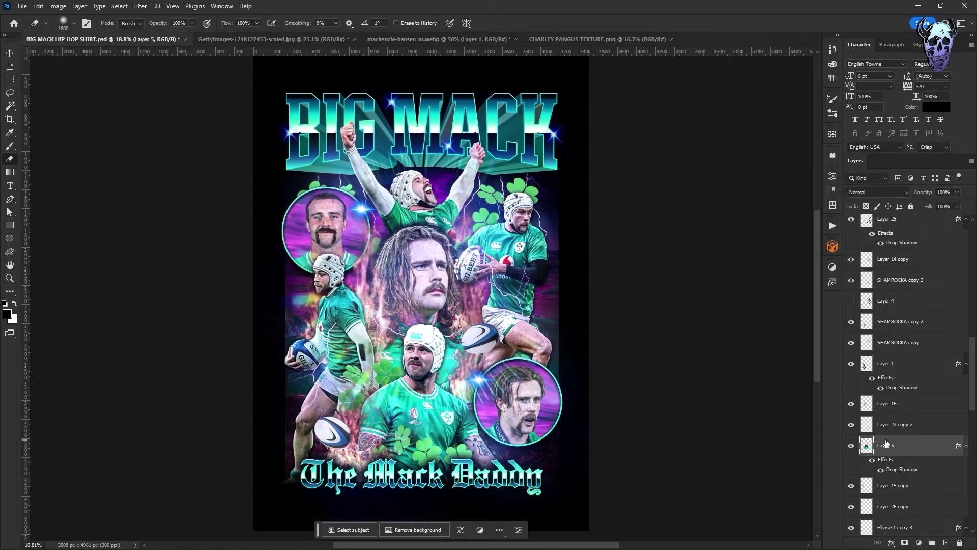
# Set the distance of Layer 5's drop shadow to 34 px
pyautogui.doubleClick(901, 469)
pyautogui.moveTo(721, 241); pyautogui.dragTo(722, 241)
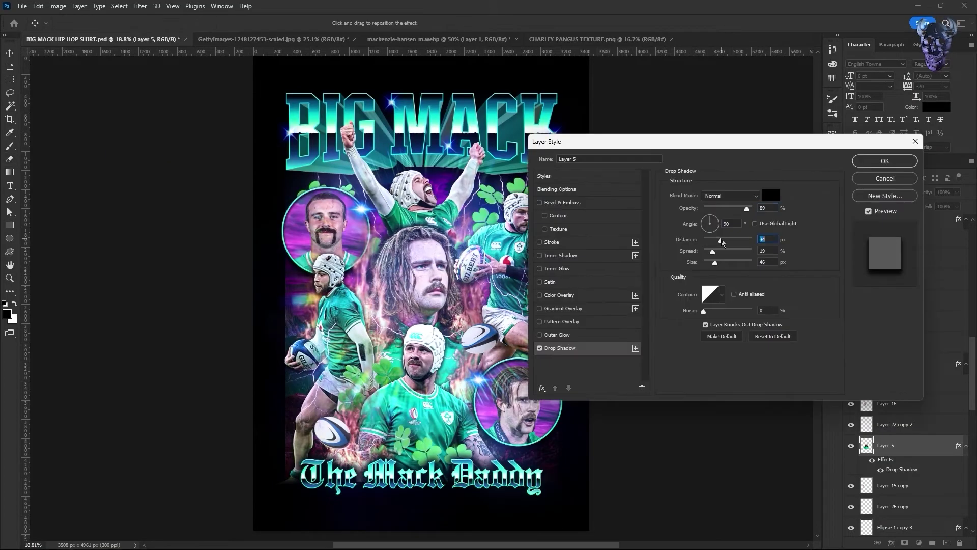
pyautogui.click(869, 211)
pyautogui.click(885, 161)
# Fade out the left runner's lower foot on Layer 1 beside The Mack Daddy lettering with a 1000 px Eraser
pyautogui.click(888, 363)
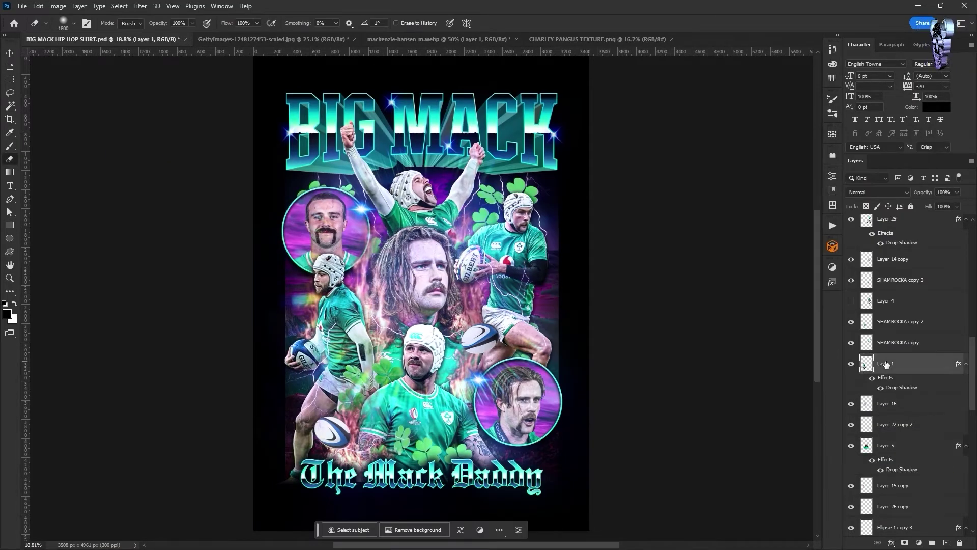
pyautogui.scroll(-2, 219, 290)
pyautogui.press('[')
pyautogui.press('[')
pyautogui.press('[')
pyautogui.press('[')
pyautogui.press('[')
pyautogui.press('[')
pyautogui.press('[')
pyautogui.press('[')
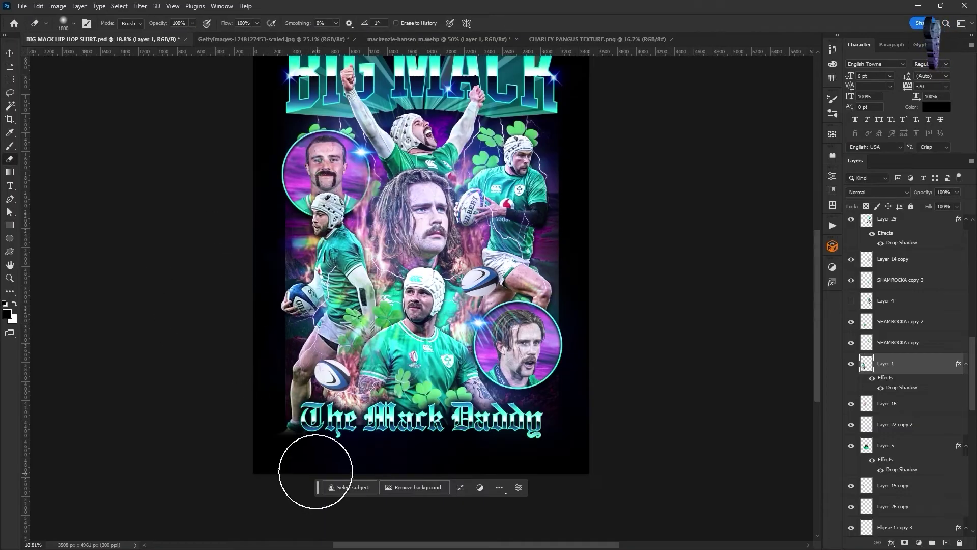
pyautogui.click(290, 421)
pyautogui.scroll(1, 636, 341)
pyautogui.scroll(2, 886, 306)
pyautogui.click(895, 282)
pyautogui.scroll(2, 893, 277)
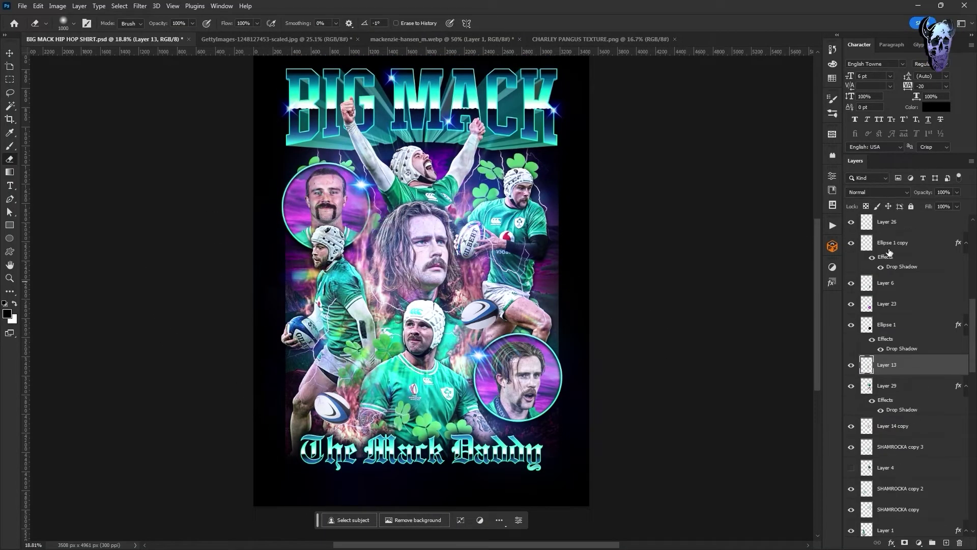
pyautogui.keyDown('shift'); pyautogui.click(888, 227); pyautogui.keyUp('shift')
pyautogui.hotkey('ctrl', 't')
pyautogui.press('Escape')
pyautogui.keyDown('ctrl'); pyautogui.click(905, 228); pyautogui.keyUp('ctrl')
pyautogui.click(850, 368)
pyautogui.click(850, 368)
pyautogui.click(887, 366)
# Nudge the lower circular inset's layers, from Ellipse 1 through Layer 26, slightly downward
pyautogui.click(888, 326)
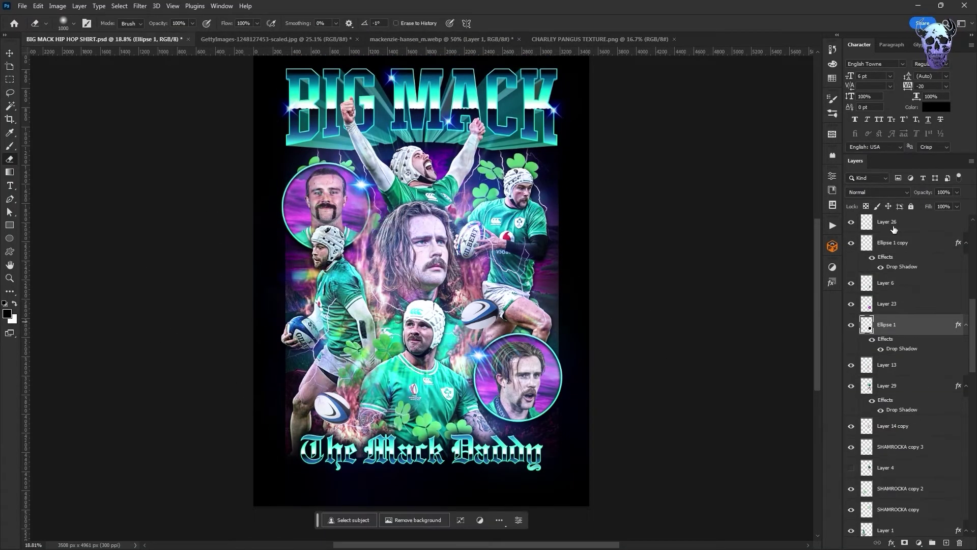
pyautogui.keyDown('shift'); pyautogui.click(893, 227); pyautogui.keyUp('shift')
pyautogui.hotkey('ctrl', 't')
pyautogui.press('Down')
pyautogui.press('Down')
pyautogui.press('Down')
pyautogui.press('Down')
pyautogui.press('Down')
pyautogui.press('Down')
pyautogui.press('Up')
pyautogui.press('Up')
pyautogui.press('Up')
pyautogui.press('Return')
# Nudge The Mack Daddy lettering slightly downward
pyautogui.scroll(6, 911, 326)
pyautogui.click(915, 330)
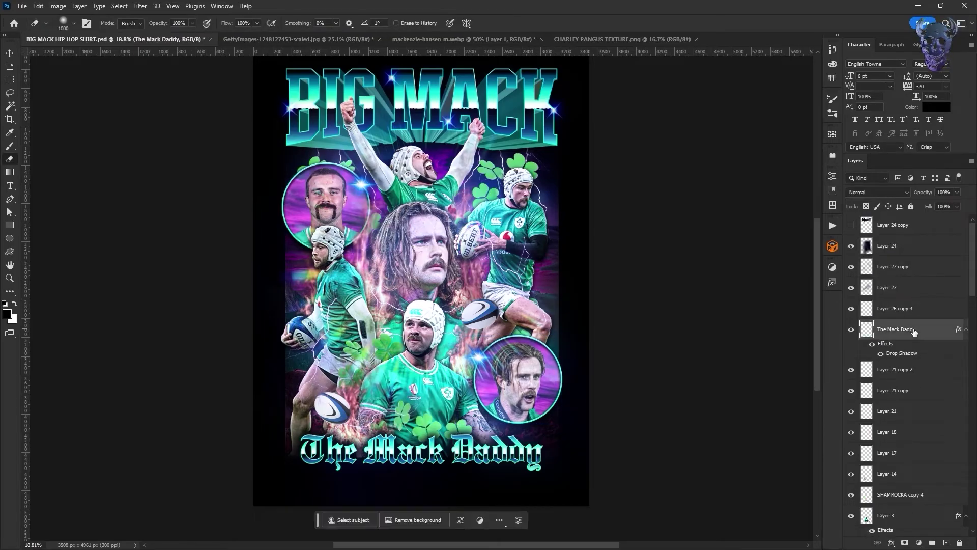
pyautogui.hotkey('ctrl', 't')
pyautogui.press('Down')
pyautogui.press('Down')
pyautogui.press('Down')
pyautogui.press('Down')
pyautogui.press('Down')
pyautogui.press('Down')
pyautogui.press('Down')
pyautogui.press('Down')
pyautogui.press('Return')
pyautogui.scroll(1, 750, 285)
pyautogui.scroll(-10, 901, 396)
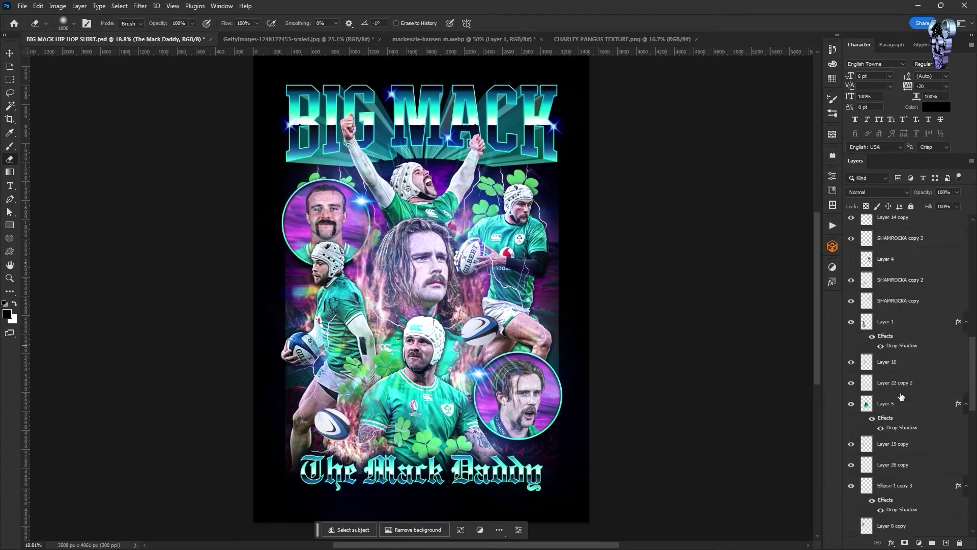
pyautogui.click(868, 423)
pyautogui.keyDown('ctrl'); pyautogui.click(868, 423); pyautogui.keyUp('ctrl')
pyautogui.click(119, 6)
pyautogui.keyDown('shift'); pyautogui.click(141, 149); pyautogui.keyUp('shift')
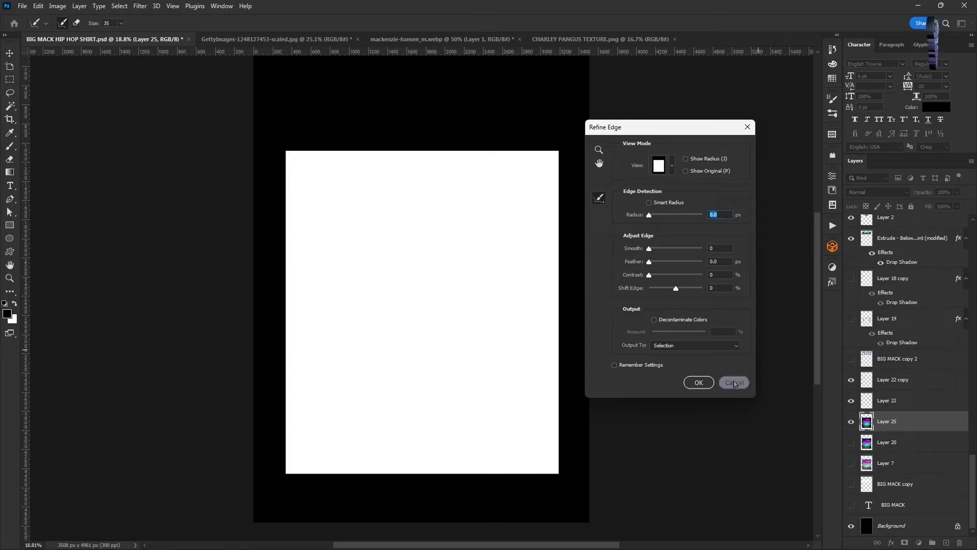
pyautogui.click(735, 381)
pyautogui.click(139, 6)
pyautogui.click(164, 80)
pyautogui.scroll(-3, 762, 471)
pyautogui.click(763, 470)
pyautogui.click(777, 247)
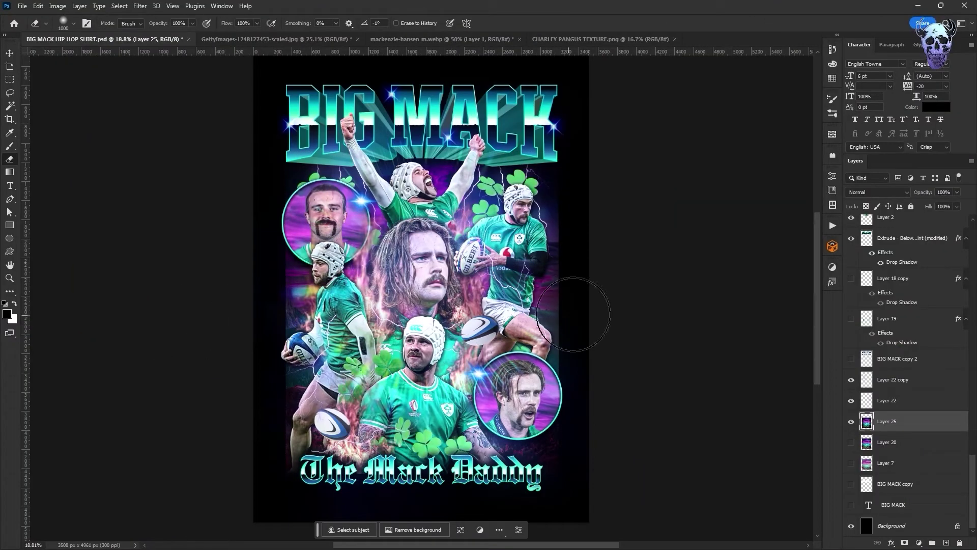
# Erase the part of Layer 27 covering the central long-haired player's face with a 1300 px brush
pyautogui.scroll(20, 888, 353)
pyautogui.click(851, 287)
pyautogui.click(851, 288)
pyautogui.click(888, 288)
pyautogui.press(']')
pyautogui.press(']')
pyautogui.press(']')
pyautogui.click(427, 280)
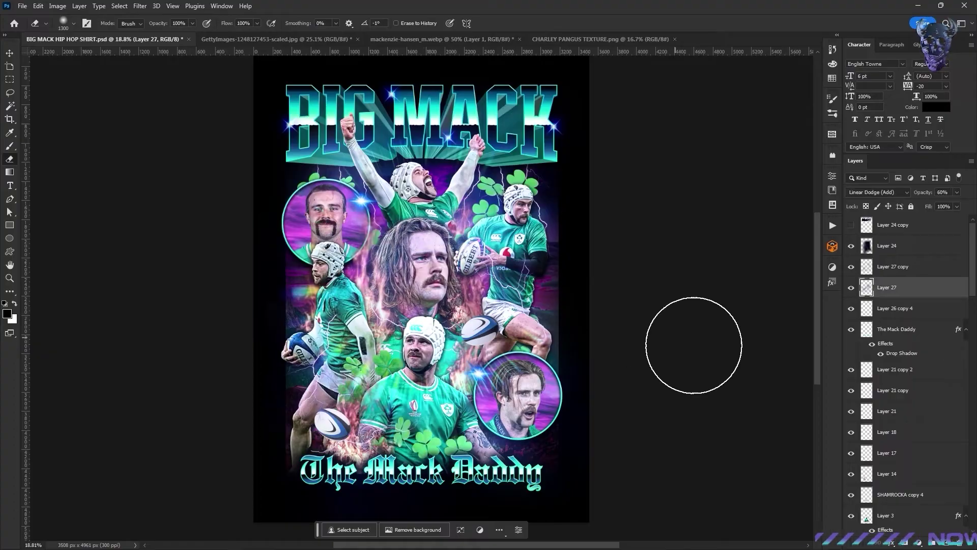
# Flatten the image, discarding the hidden layers, and duplicate the Background layer
pyautogui.scroll(-2, 892, 373)
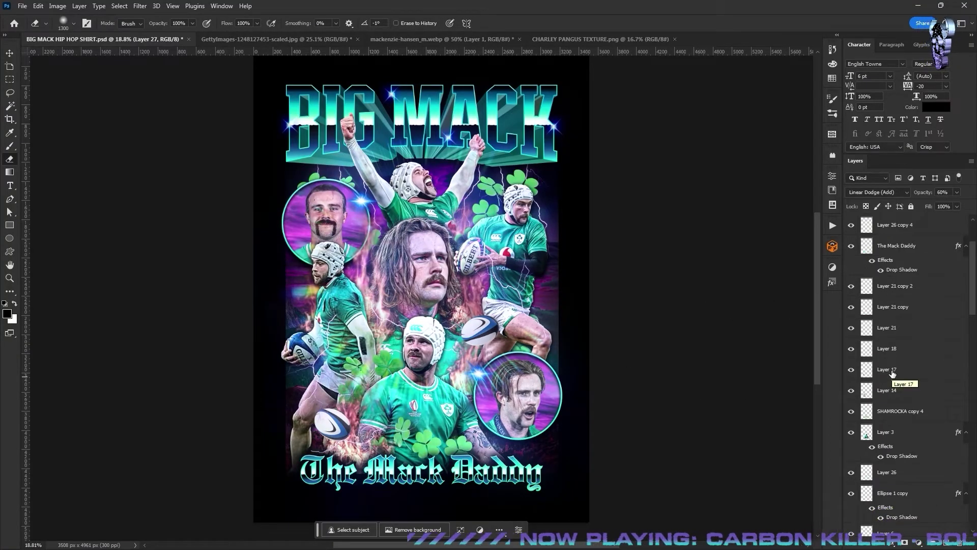
pyautogui.rightClick(890, 327)
pyautogui.click(855, 461)
pyautogui.press('Return')
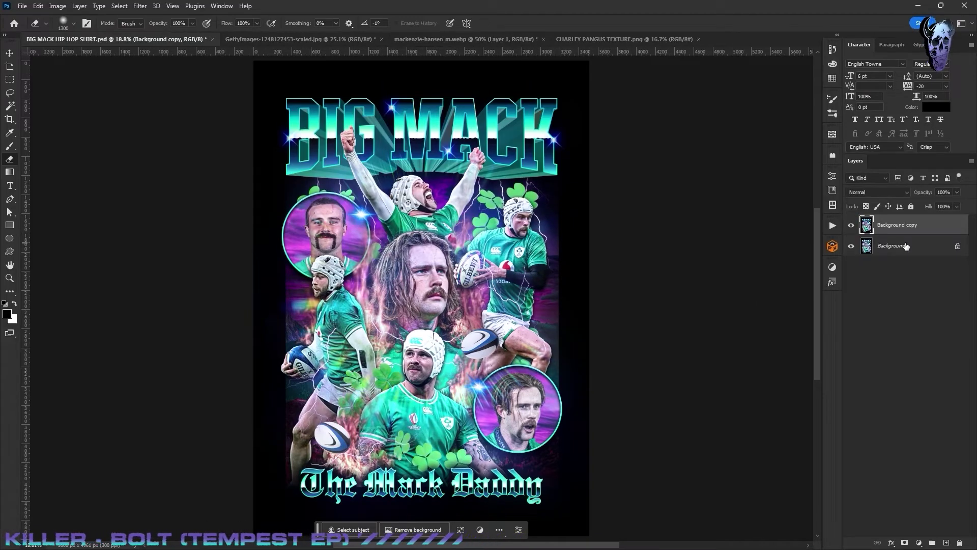
# Nudge the Background copy layer slightly upward and merge it with the Background layer
pyautogui.hotkey('ctrl', 't')
pyautogui.hotkey('shift', 'Up')
pyautogui.hotkey('shift', 'Up')
pyautogui.press('Return')
pyautogui.keyDown('shift'); pyautogui.click(908, 246); pyautogui.keyUp('shift')
pyautogui.hotkey('ctrl', 'e')
# Apply a Camera Raw filter with Temperature -3, Blacks -78, Texture +67, Clarity +34 and slightly reduced Vibrance
pyautogui.hotkey('ctrl', 'shift', 'a')
pyautogui.click(830, 345)
pyautogui.moveTo(783, 304); pyautogui.dragTo(769, 302)
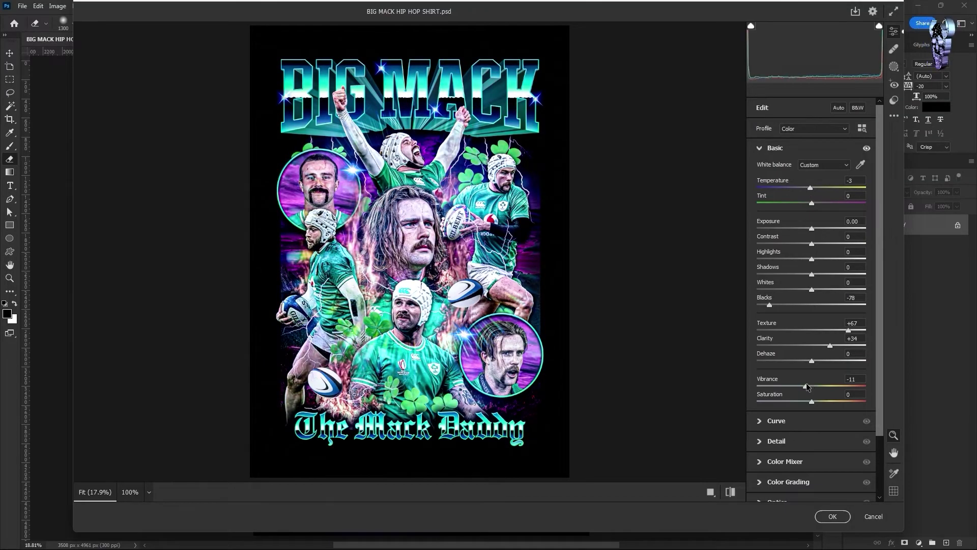
pyautogui.press('Return')
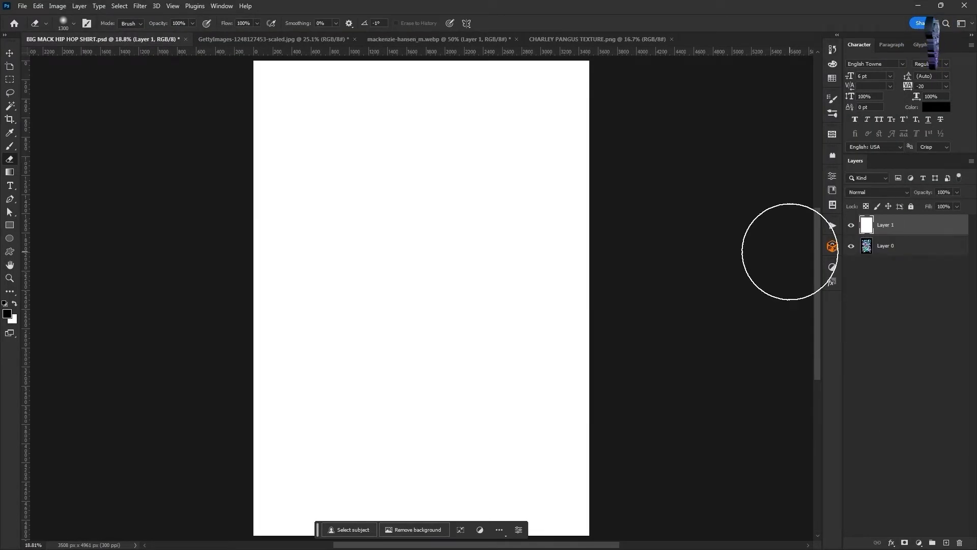
# Add monochromatic Gaussian noise to the white Layer 1 and set its blend mode to Multiply
pyautogui.click(140, 5)
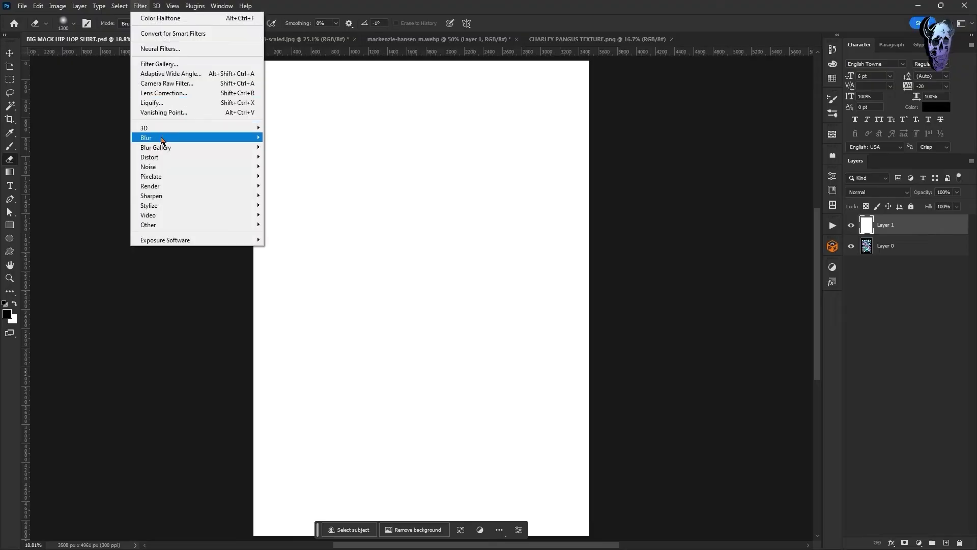
pyautogui.moveTo(170, 172)
pyautogui.click(288, 168)
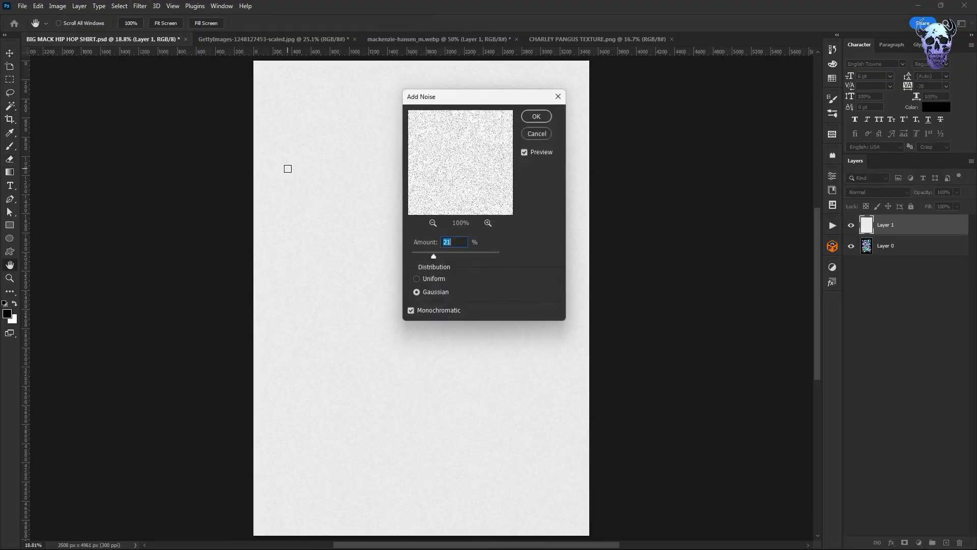
pyautogui.click(445, 254)
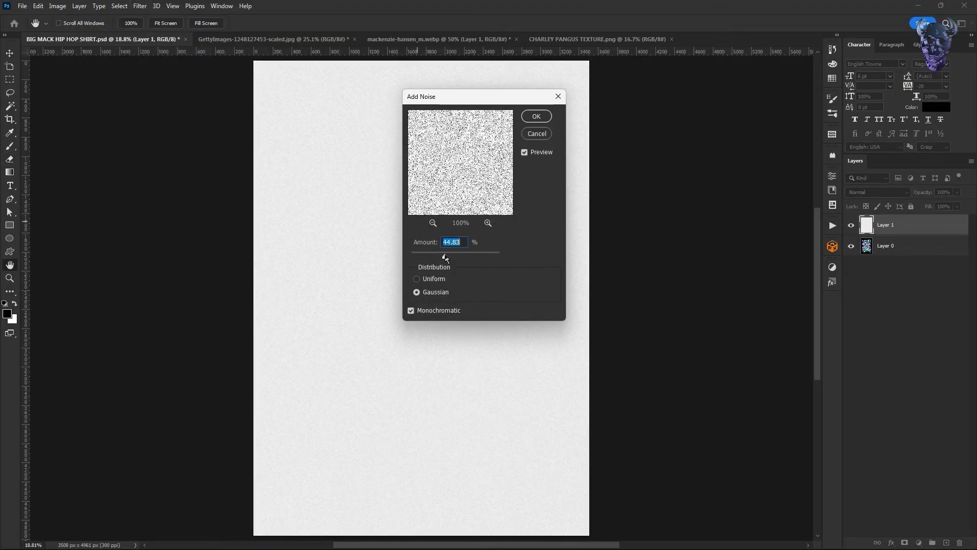
pyautogui.click(435, 255)
pyautogui.moveTo(436, 255); pyautogui.dragTo(441, 252)
pyautogui.click(529, 121)
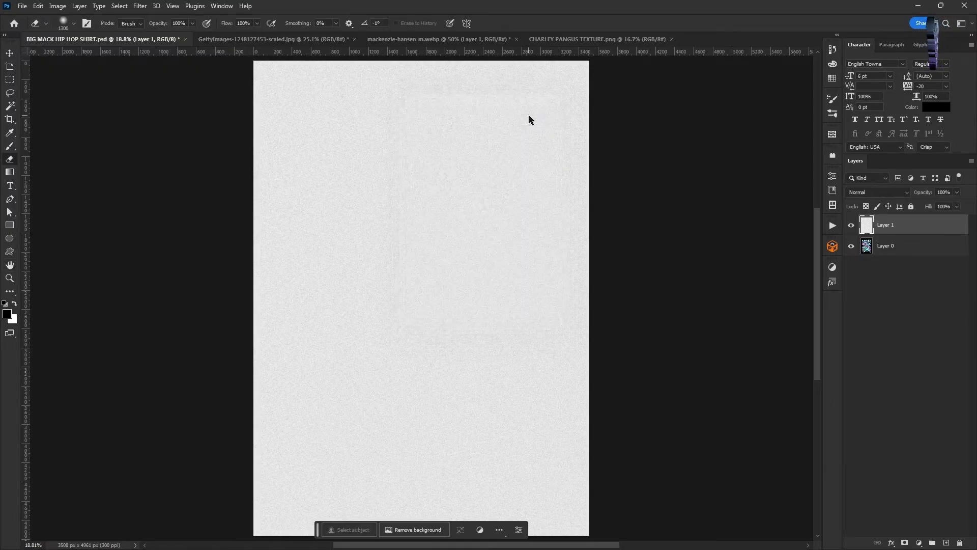
pyautogui.click(867, 193)
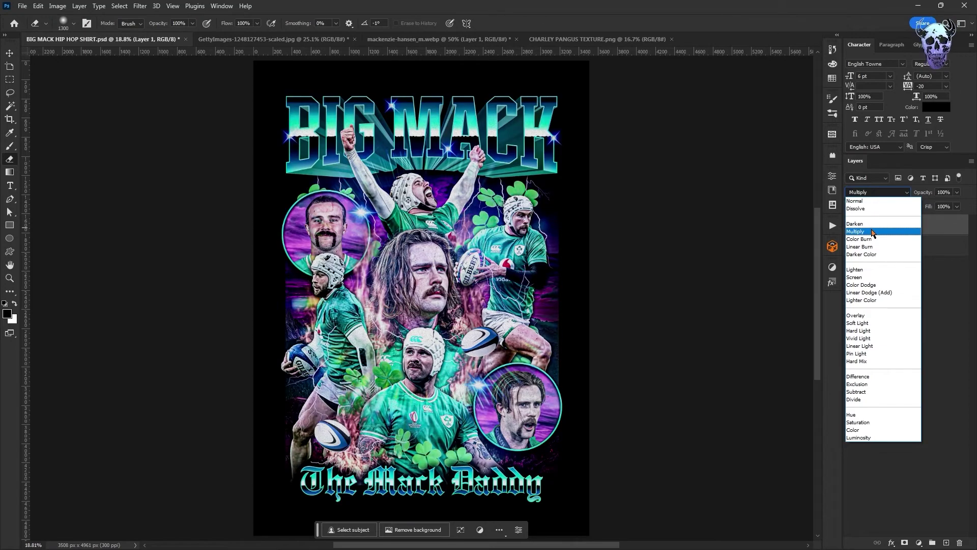
pyautogui.click(873, 232)
# Add a Posterize adjustment layer with 4 levels above Layer 1
pyautogui.click(901, 248)
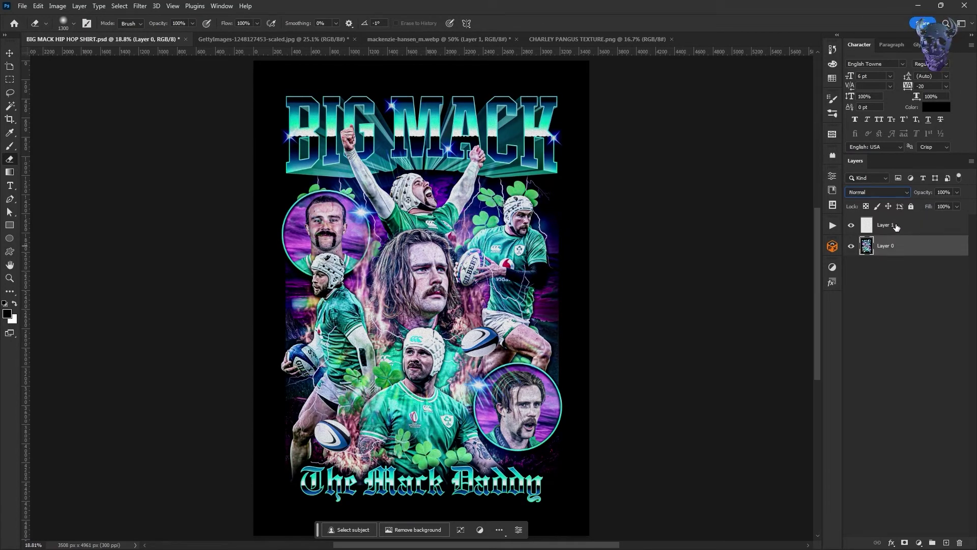
pyautogui.click(910, 286)
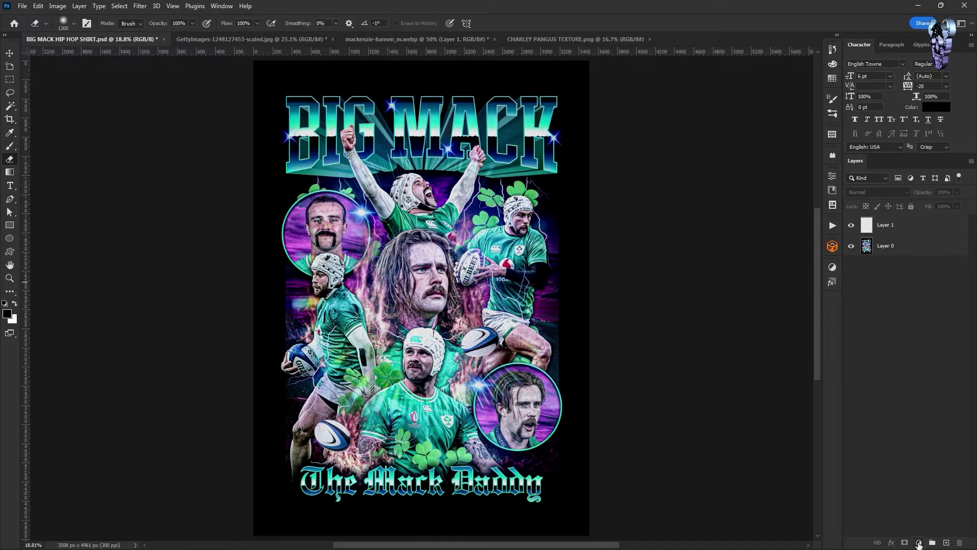
pyautogui.click(919, 543)
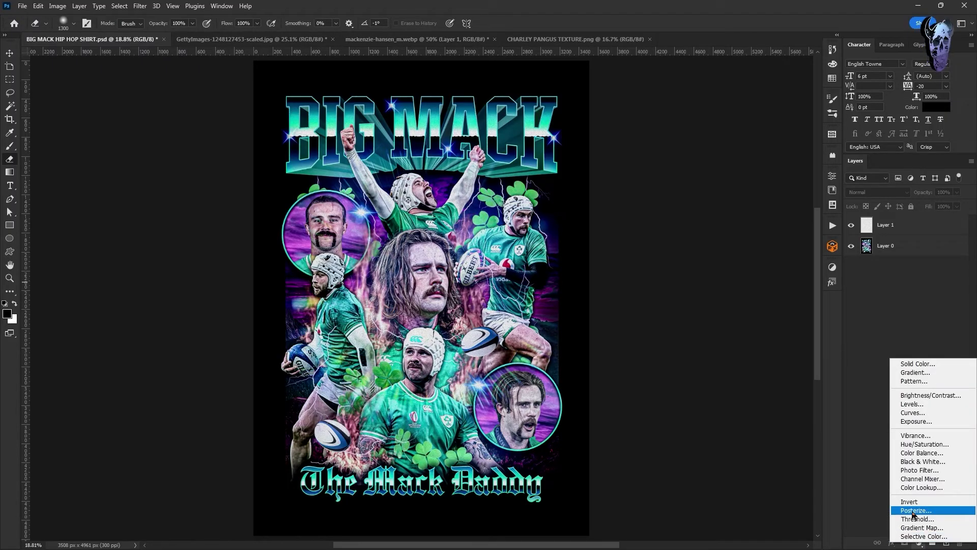
pyautogui.click(914, 511)
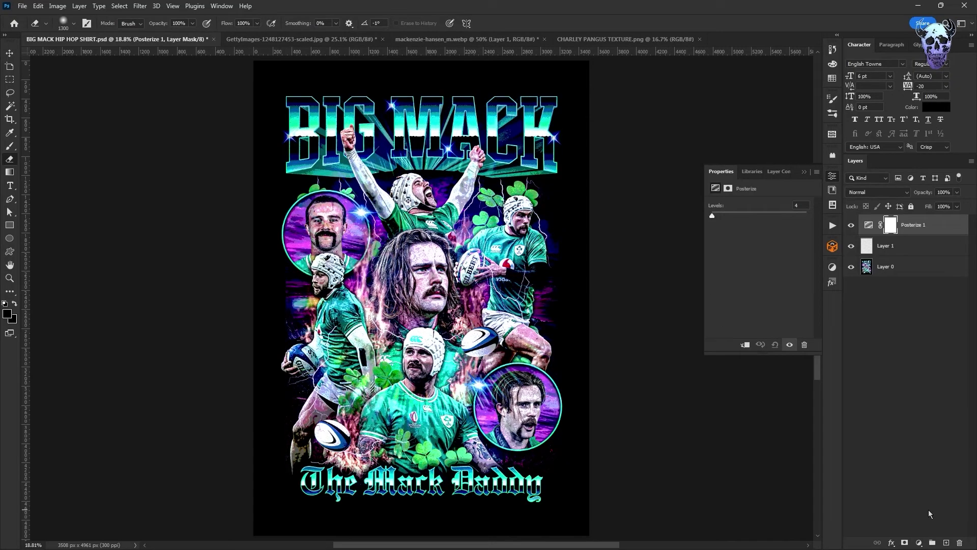
pyautogui.click(720, 215)
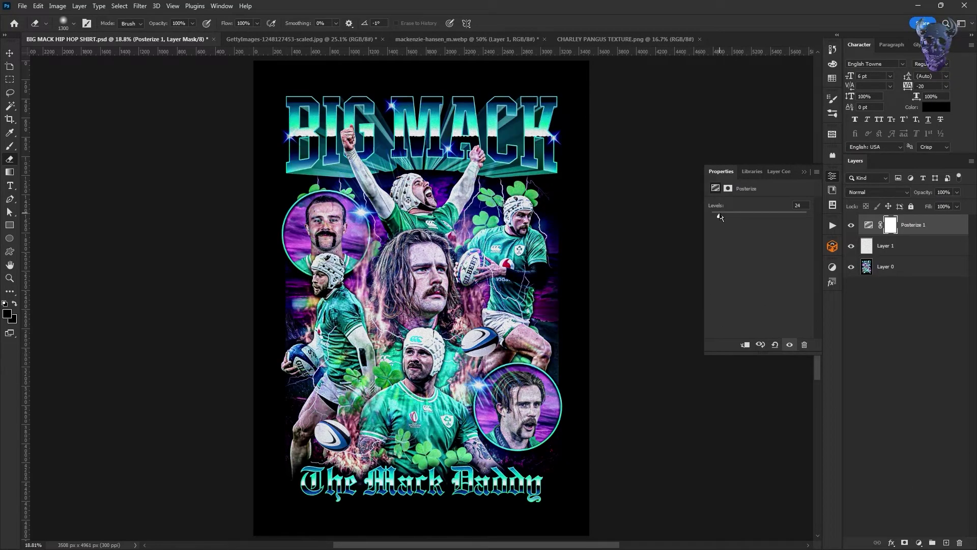
pyautogui.moveTo(716, 217); pyautogui.dragTo(713, 216)
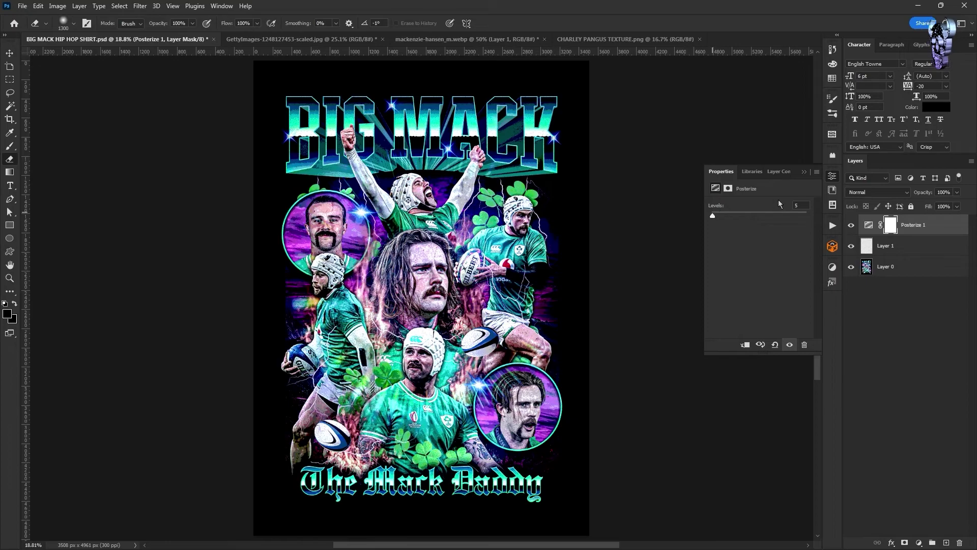
pyautogui.write('4')
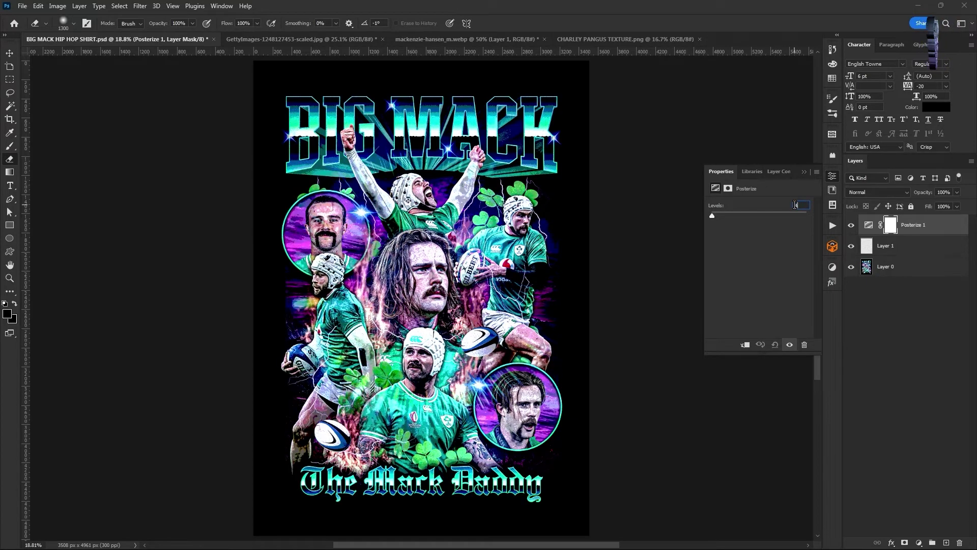
pyautogui.click(805, 173)
# Add a Levels adjustment layer with the input shadows at 23 and the input highlights at 227
pyautogui.click(918, 542)
pyautogui.click(919, 408)
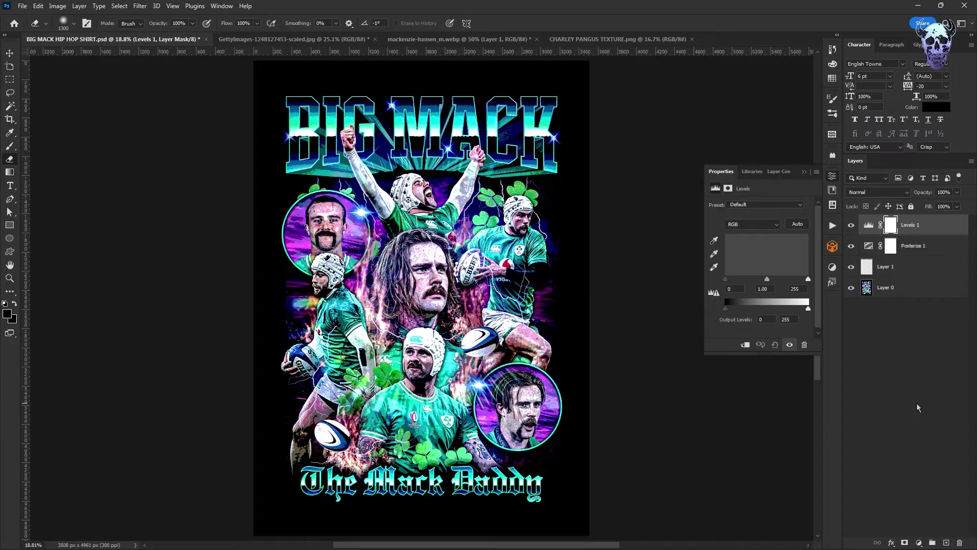
pyautogui.moveTo(731, 278)
pyautogui.mouseDown()
pyautogui.moveTo(744, 274)
pyautogui.moveTo(735, 274)
pyautogui.mouseUp()
pyautogui.moveTo(805, 282); pyautogui.dragTo(803, 283)
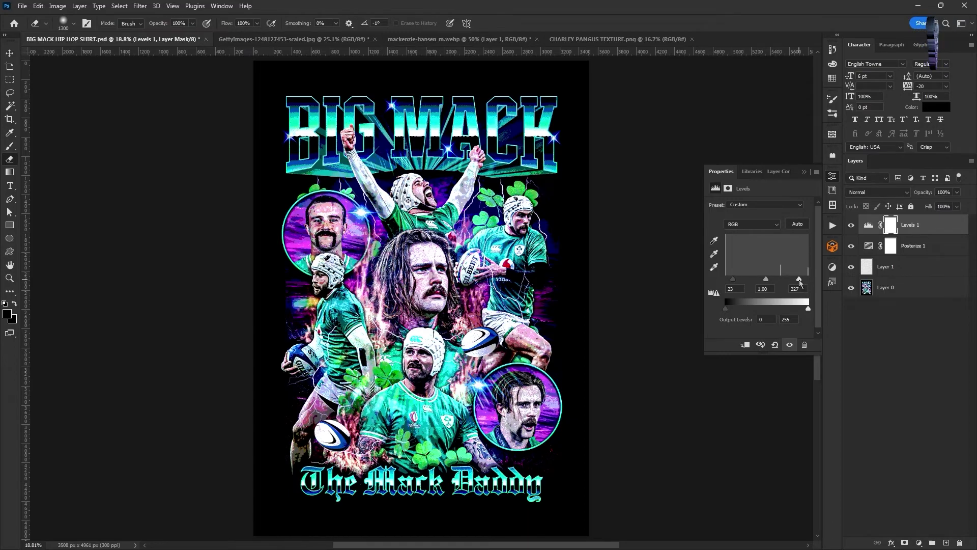
# Add a Hue/Saturation adjustment layer with Hue -8 and Saturation -22
pyautogui.hotkey('ctrl', '+')
pyautogui.hotkey('ctrl', '+')
pyautogui.click(919, 543)
pyautogui.click(927, 442)
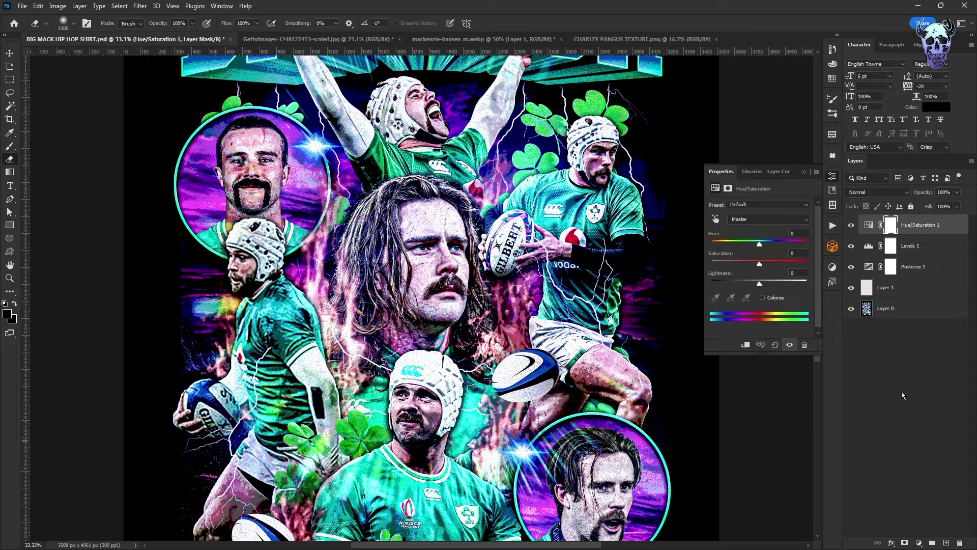
pyautogui.moveTo(758, 245); pyautogui.dragTo(757, 248)
pyautogui.hotkey('ctrl', '0')
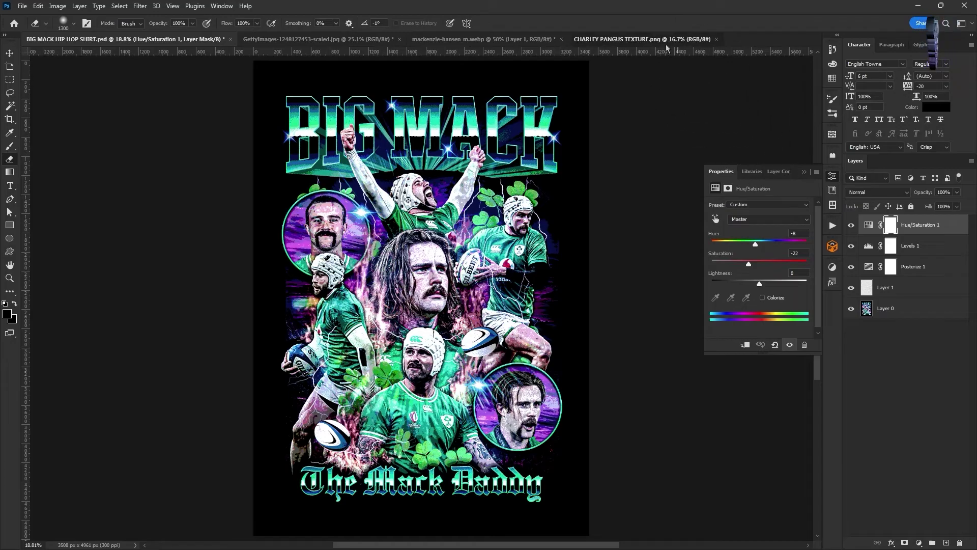
# Copy the whole CHARLEY PANGUS TEXTURE.png image into the BIG MACK HIP HOP SHIRT document as a new top layer
pyautogui.click(666, 41)
pyautogui.click(10, 80)
pyautogui.moveTo(236, 65)
pyautogui.mouseDown()
pyautogui.moveTo(648, 504)
pyautogui.moveTo(661, 535)
pyautogui.mouseUp()
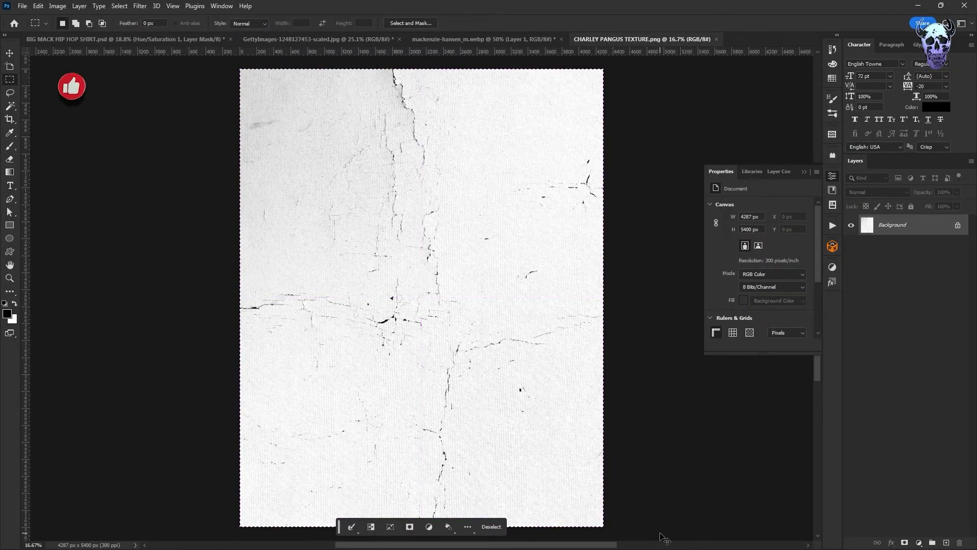
pyautogui.click(182, 40)
pyautogui.hotkey('ctrl', 'v')
# Scale the cracked texture layer to about 3001 x 4349 px so it covers the shirt artwork
pyautogui.hotkey('ctrl', 't')
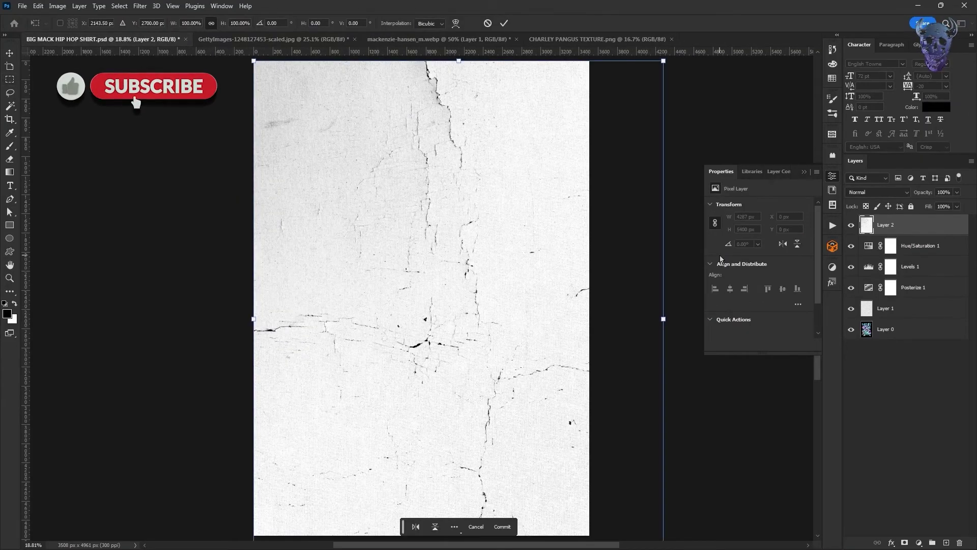
pyautogui.moveTo(664, 319); pyautogui.dragTo(591, 319)
pyautogui.moveTo(512, 326); pyautogui.dragTo(510, 330)
pyautogui.moveTo(423, 114); pyautogui.dragTo(422, 93)
pyautogui.moveTo(525, 537); pyautogui.dragTo(523, 510)
pyautogui.moveTo(588, 301); pyautogui.dragTo(564, 300)
pyautogui.moveTo(254, 300); pyautogui.dragTo(277, 294)
pyautogui.press('Return')
# Set the cracked texture layer's blend mode to Multiply and inspect the effect up close
pyautogui.click(882, 194)
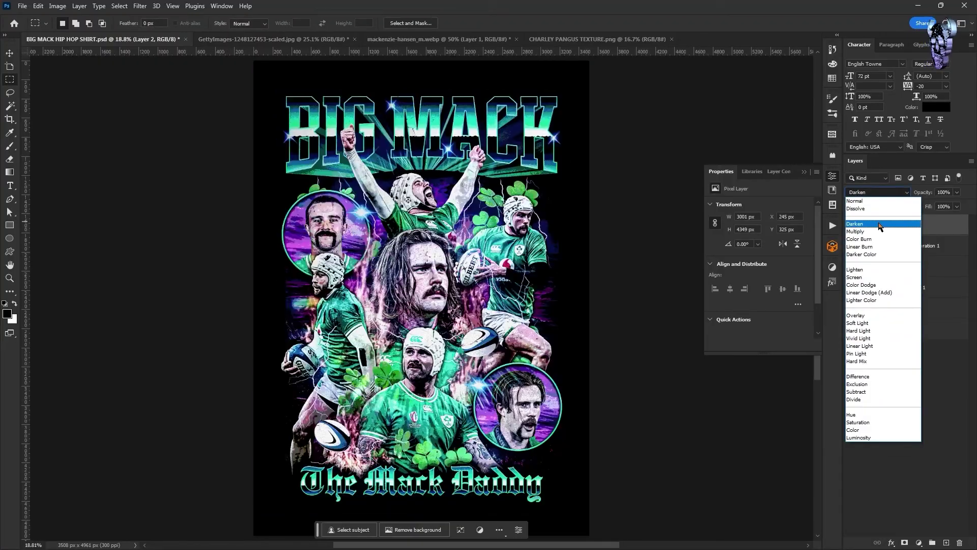
pyautogui.click(882, 231)
pyautogui.hotkey('ctrl', '+')
pyautogui.hotkey('ctrl', '+')
pyautogui.hotkey('ctrl', '+')
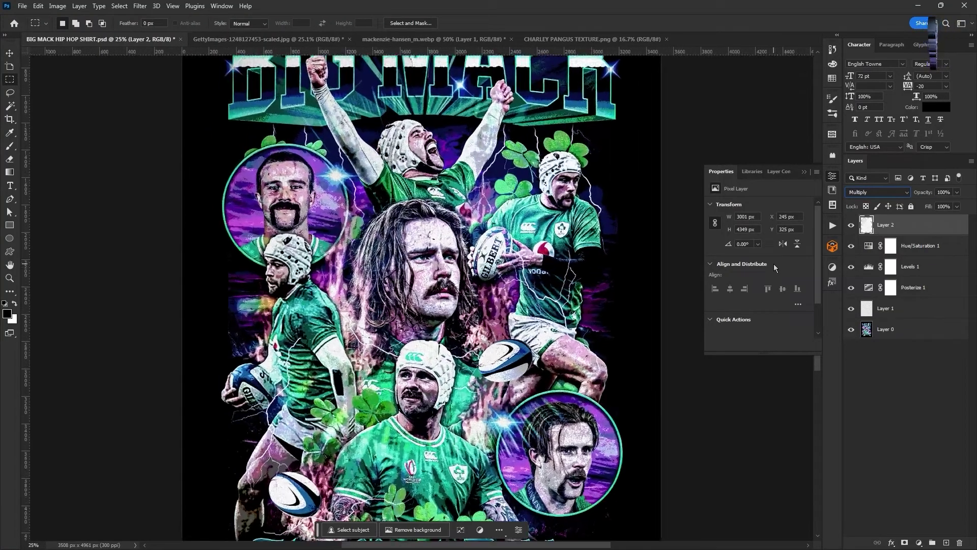
pyautogui.hotkey('ctrl', '0')
# Save the document as a Photoshop file named BIG MACK HIP HOP SHIRT TEXTURE
pyautogui.click(22, 6)
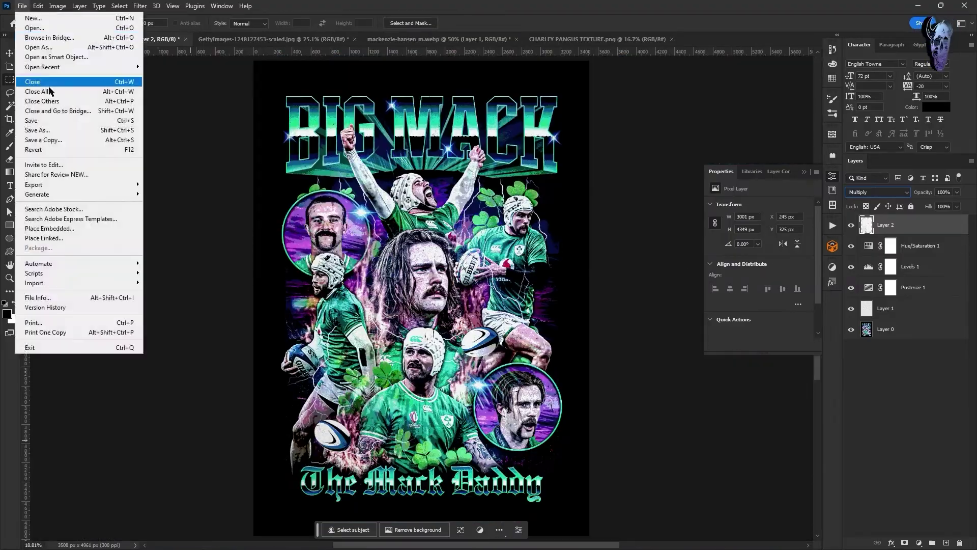
pyautogui.click(36, 130)
pyautogui.press('Right')
pyautogui.press('BackSpace')
pyautogui.press('BackSpace')
pyautogui.press('BackSpace')
pyautogui.press('BackSpace')
pyautogui.write('TEXTURE')
pyautogui.press('Return')
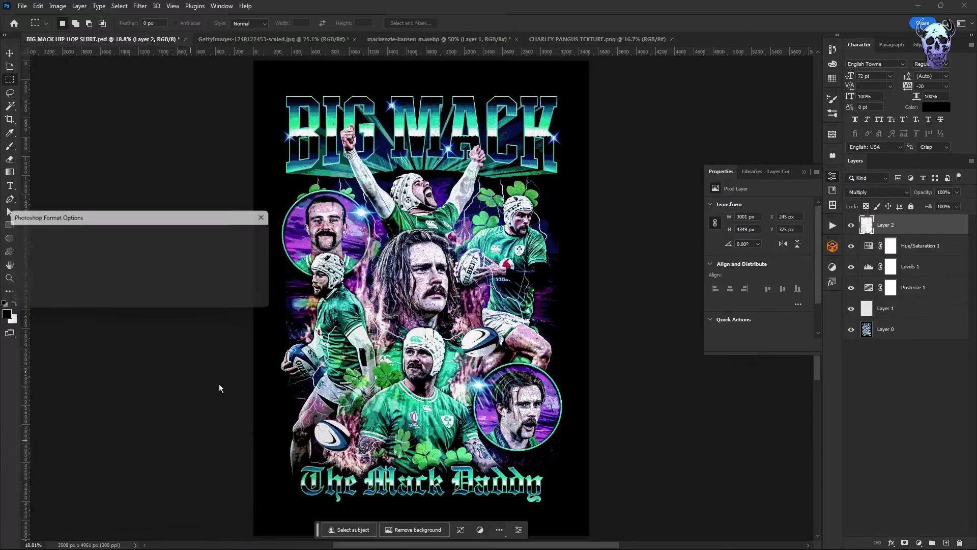
# Flatten the artwork, apply a Camera Raw filter with Whites +51 and increased Texture, and check the detail up close
pyautogui.click(140, 5)
pyautogui.click(172, 87)
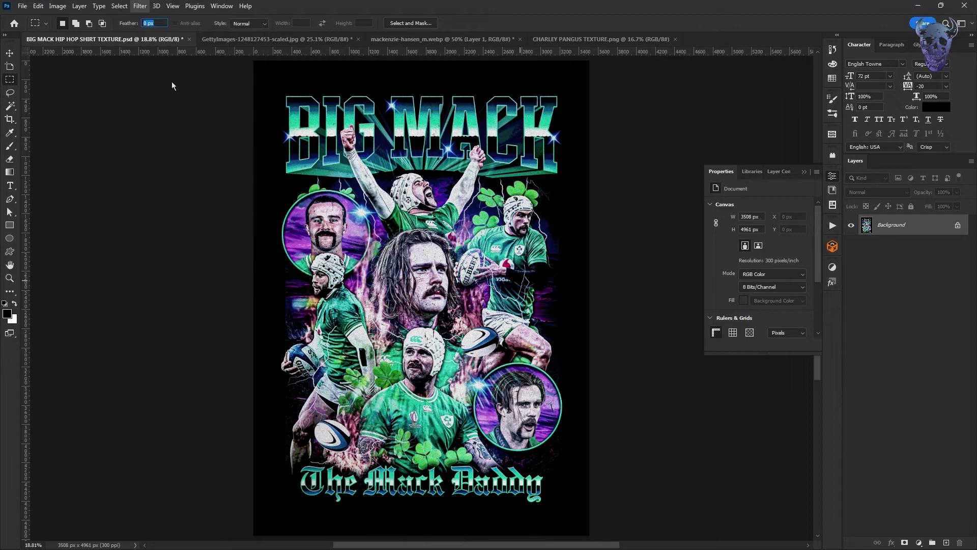
pyautogui.moveTo(826, 290); pyautogui.dragTo(839, 286)
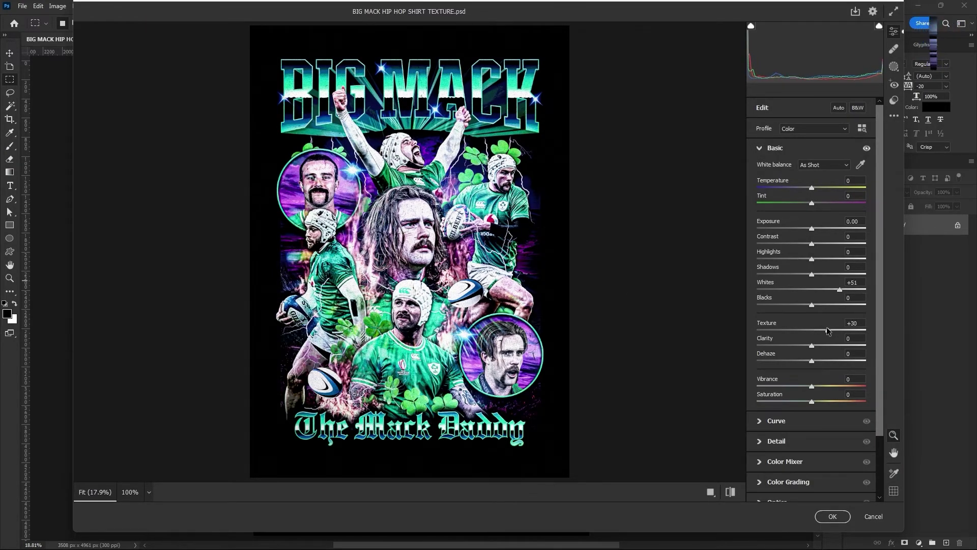
pyautogui.click(830, 516)
pyautogui.hotkey('ctrl', '+')
pyautogui.hotkey('ctrl', '+')
pyautogui.hotkey('ctrl', '+')
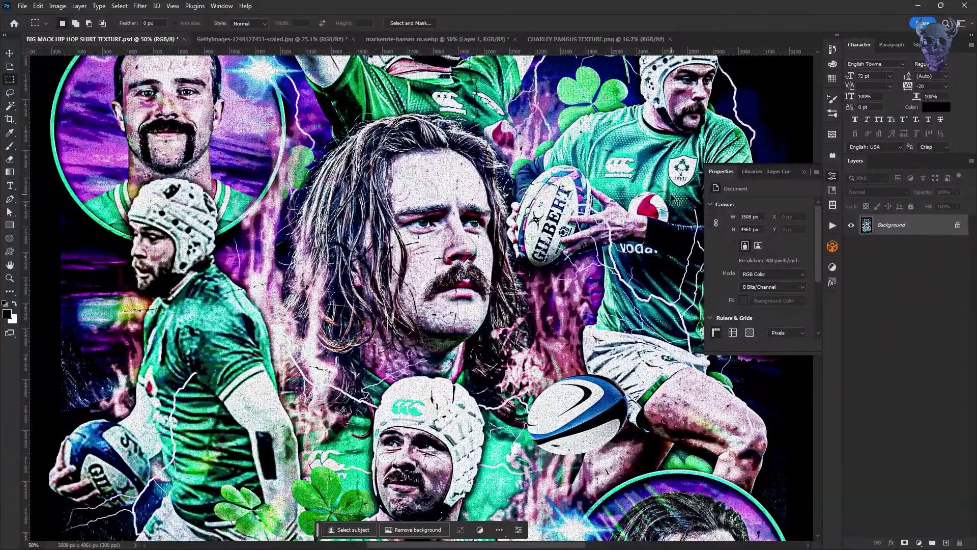
pyautogui.hotkey('ctrl', '0')
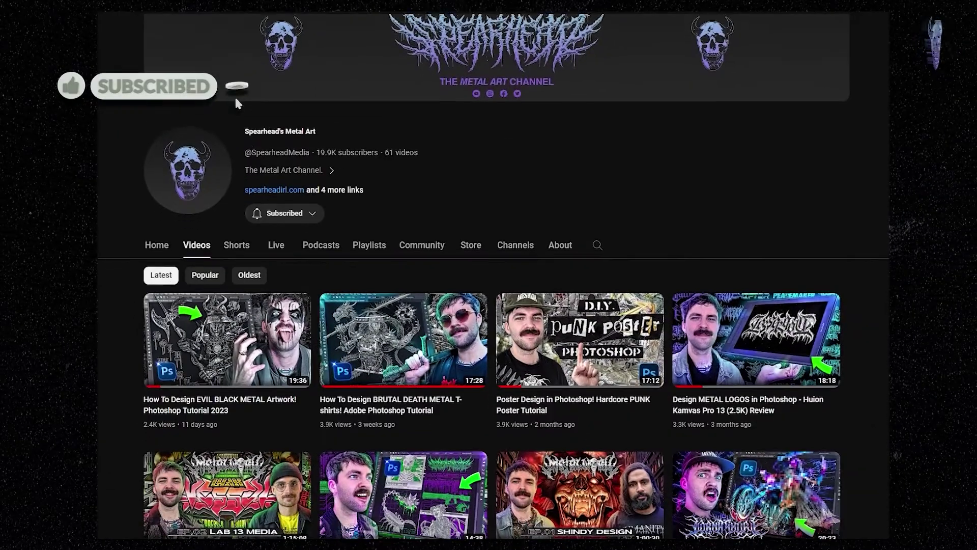
pyautogui.scroll(-3, 489, 274)
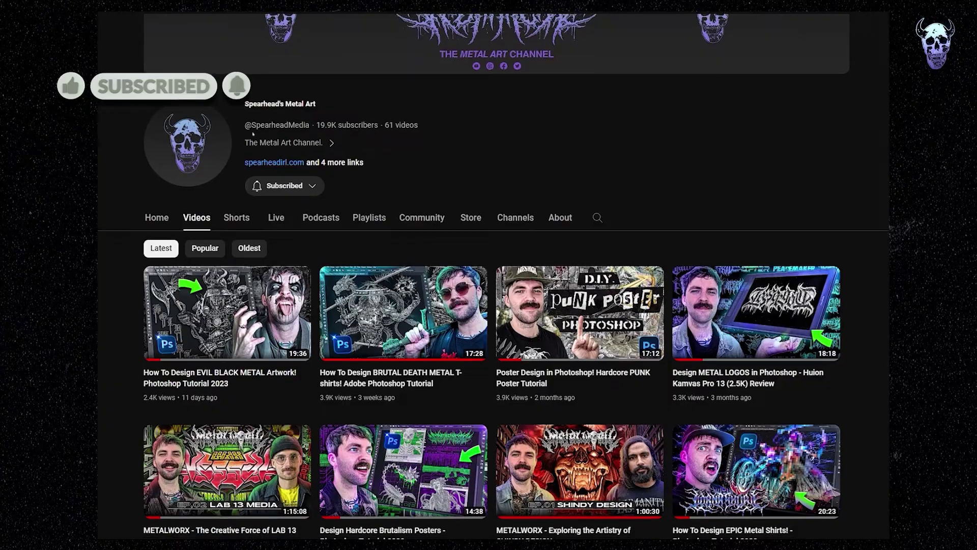
pyautogui.scroll(-4, 489, 274)
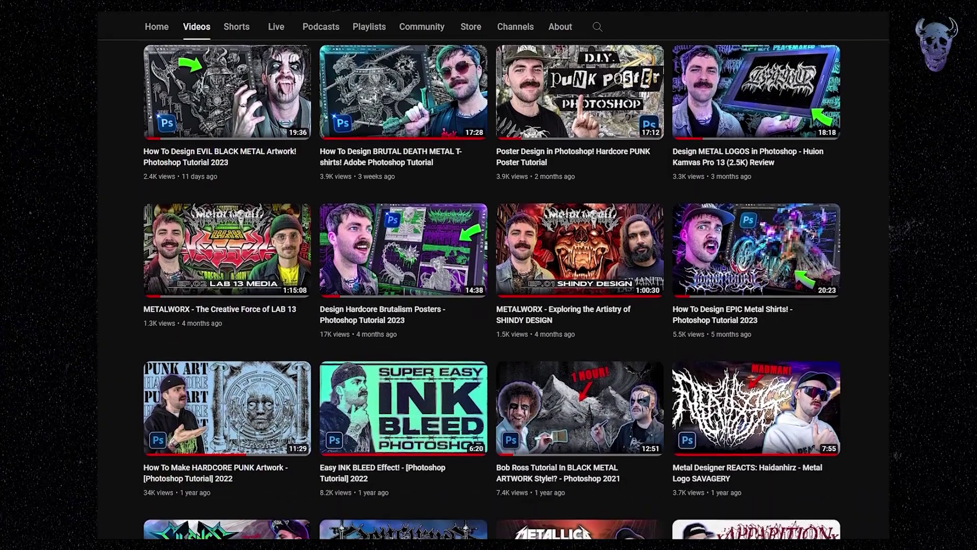
pyautogui.scroll(-3, 488, 275)
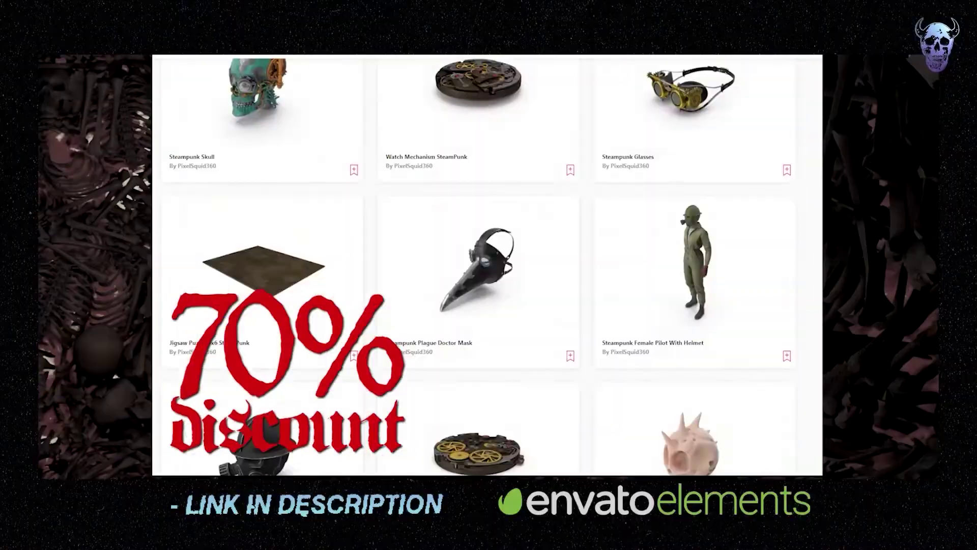
pyautogui.scroll(-7, 487, 264)
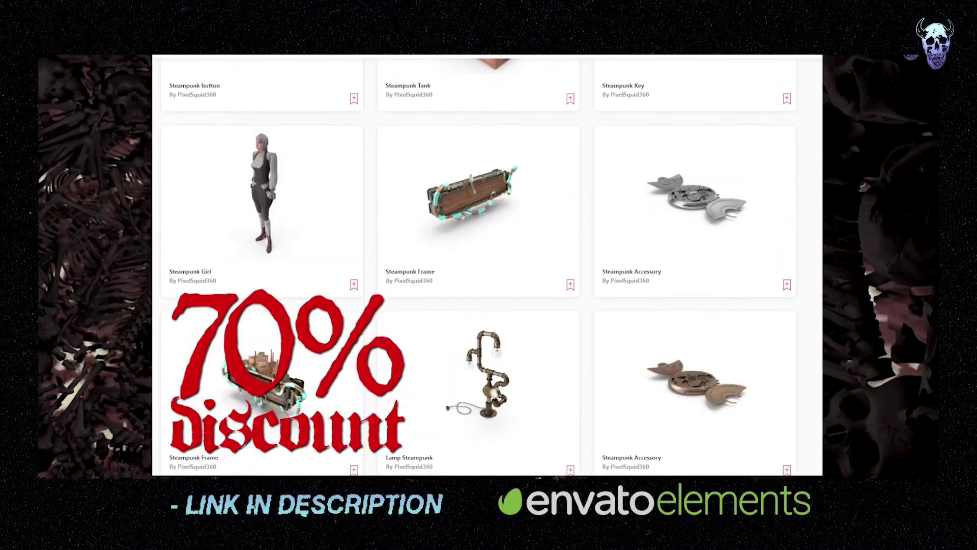
pyautogui.scroll(-7, 487, 265)
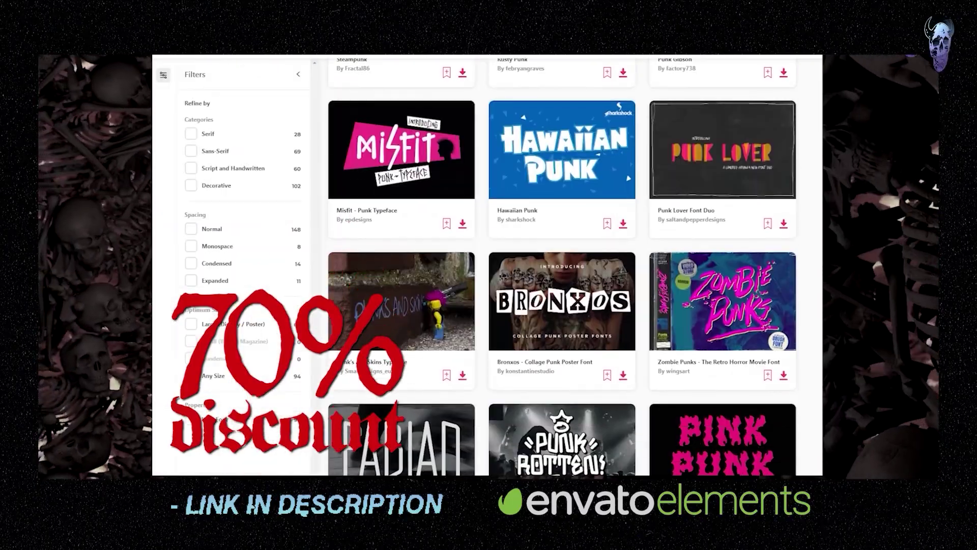
pyautogui.scroll(-3, 560, 265)
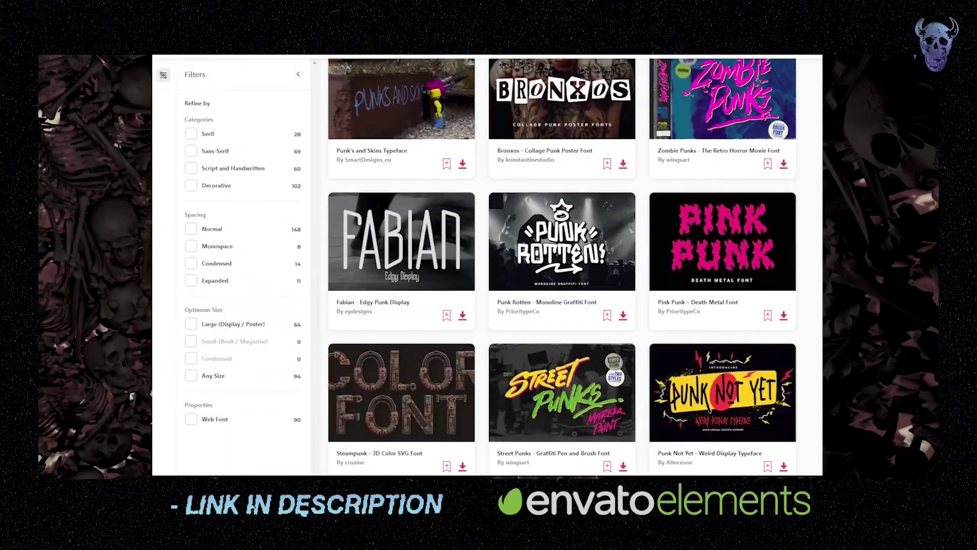
pyautogui.scroll(-3, 562, 265)
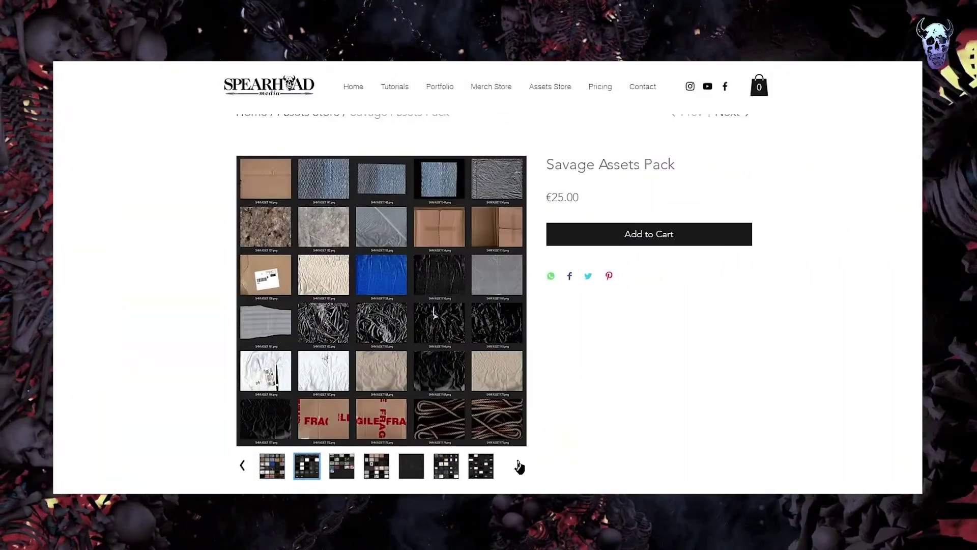
pyautogui.click(520, 466)
pyautogui.click(520, 466)
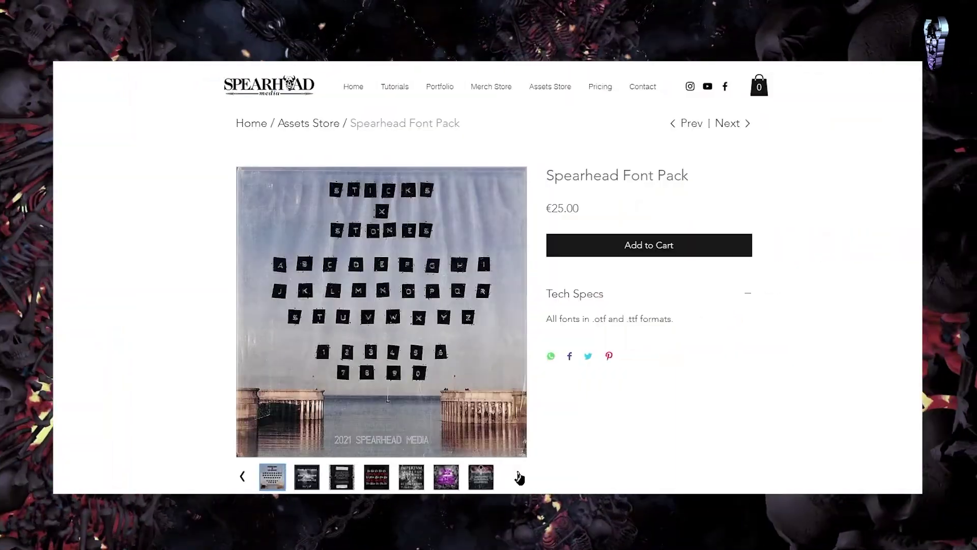
pyautogui.click(520, 478)
pyautogui.click(519, 477)
pyautogui.click(520, 477)
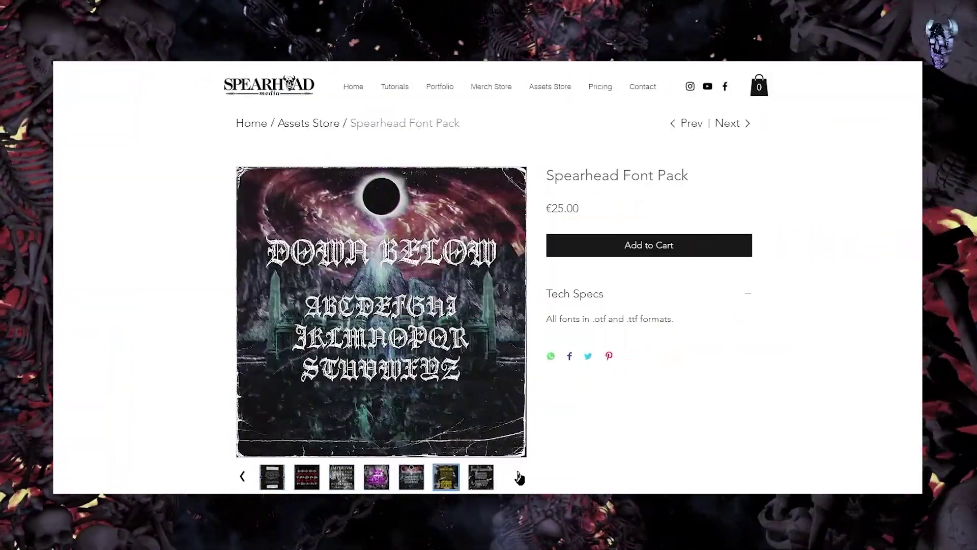
pyautogui.click(519, 478)
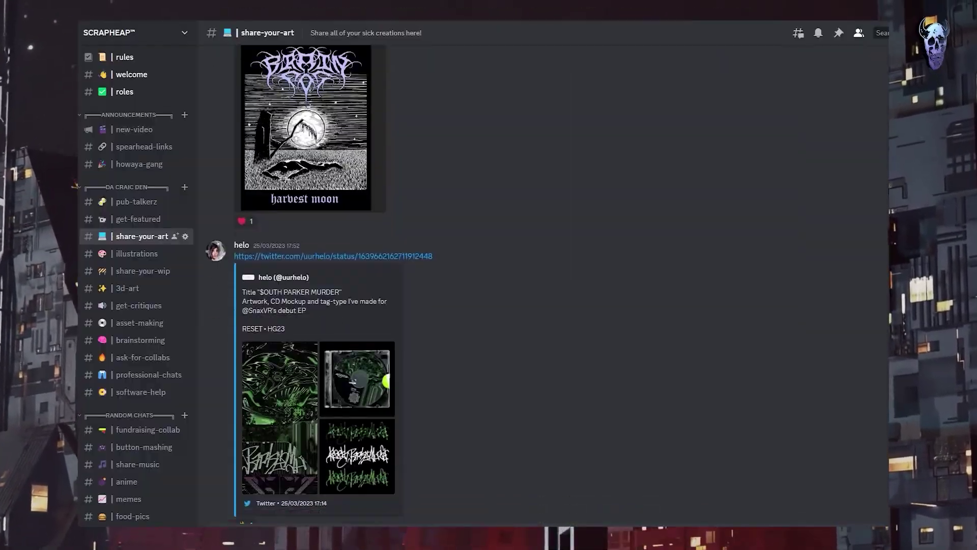
pyautogui.scroll(-11, 543, 285)
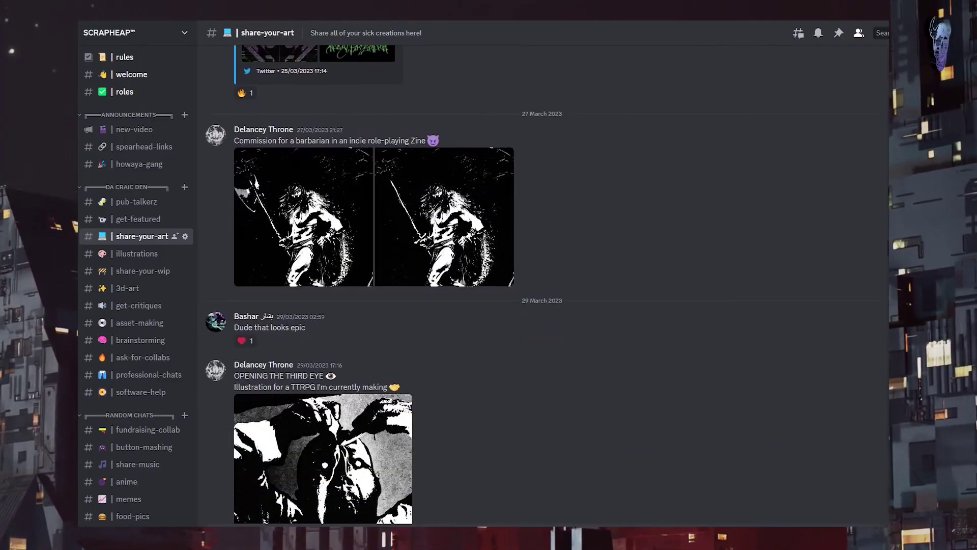
pyautogui.scroll(-11, 542, 286)
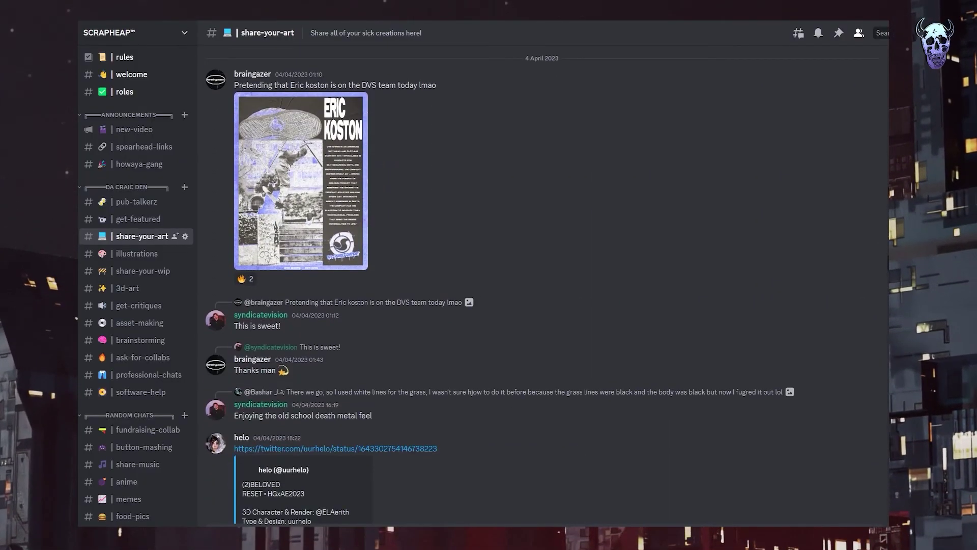